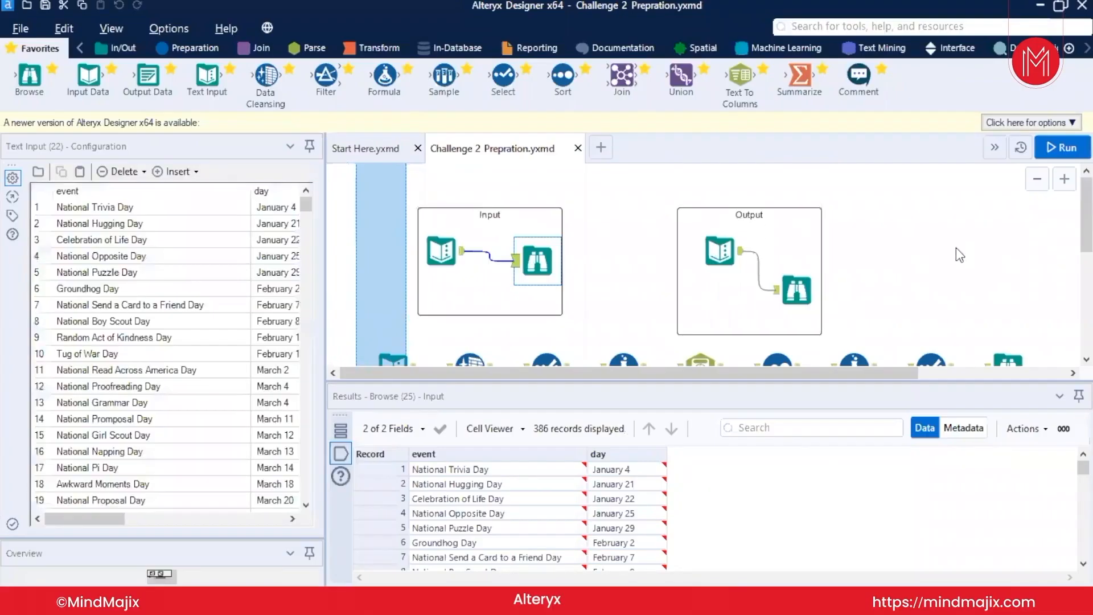
Step: Add a blank comment box below the existing tool chain on the canvas
click(955, 247)
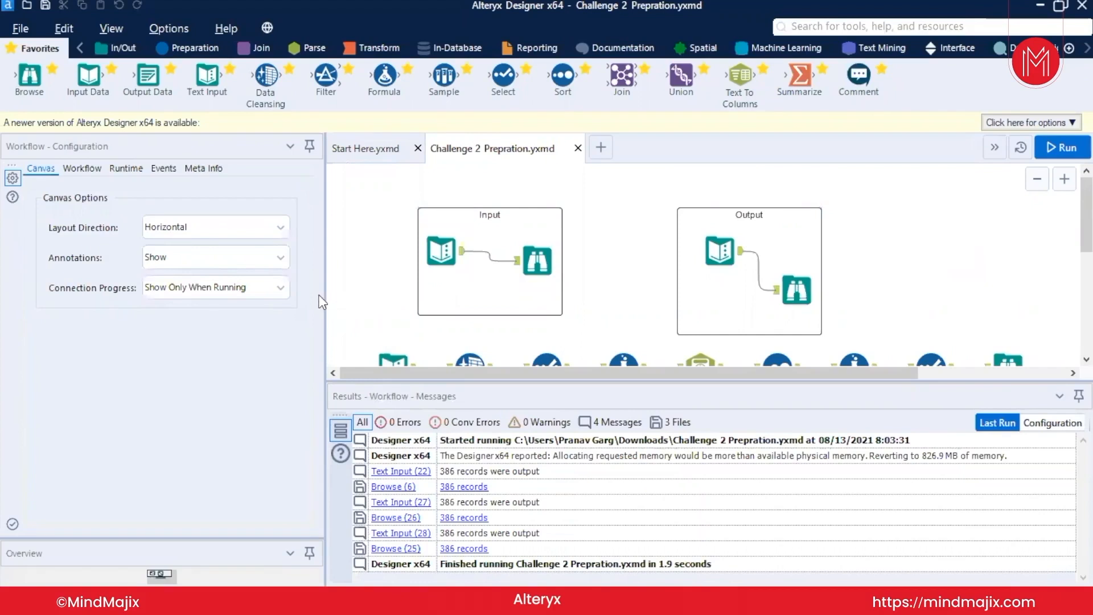
drag(326, 298, 214, 289)
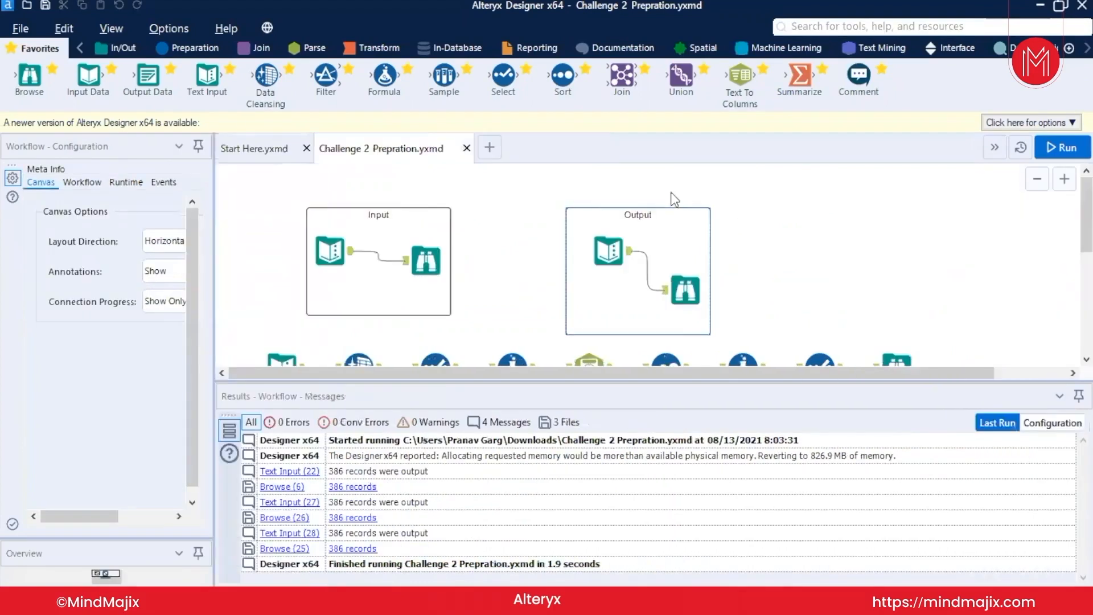
scroll(574, 194, down, 3)
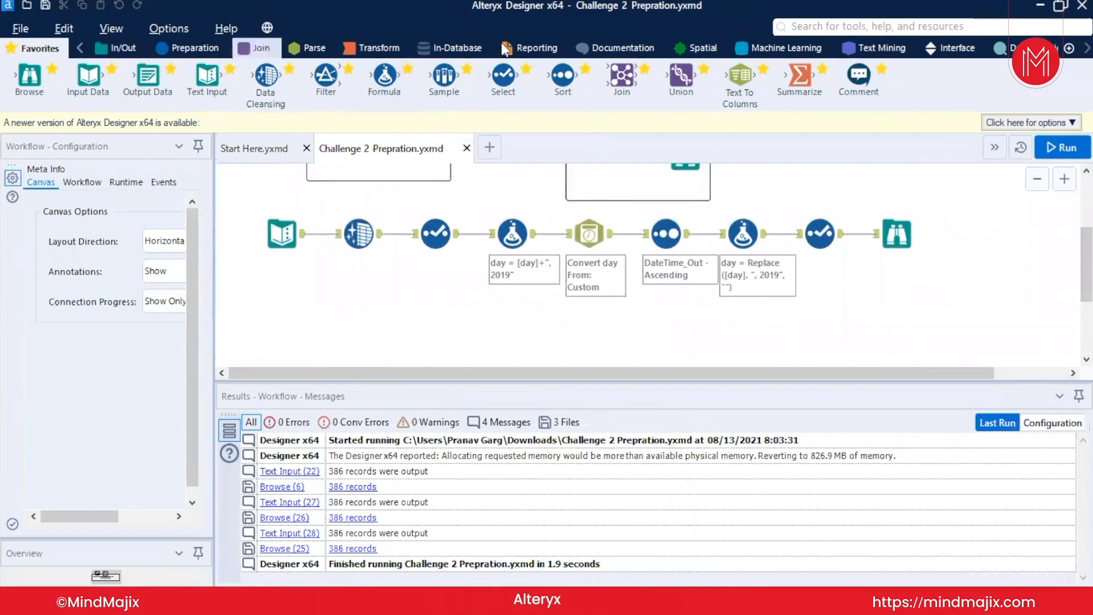
drag(858, 76, 1077, 246)
drag(1086, 305, 1086, 236)
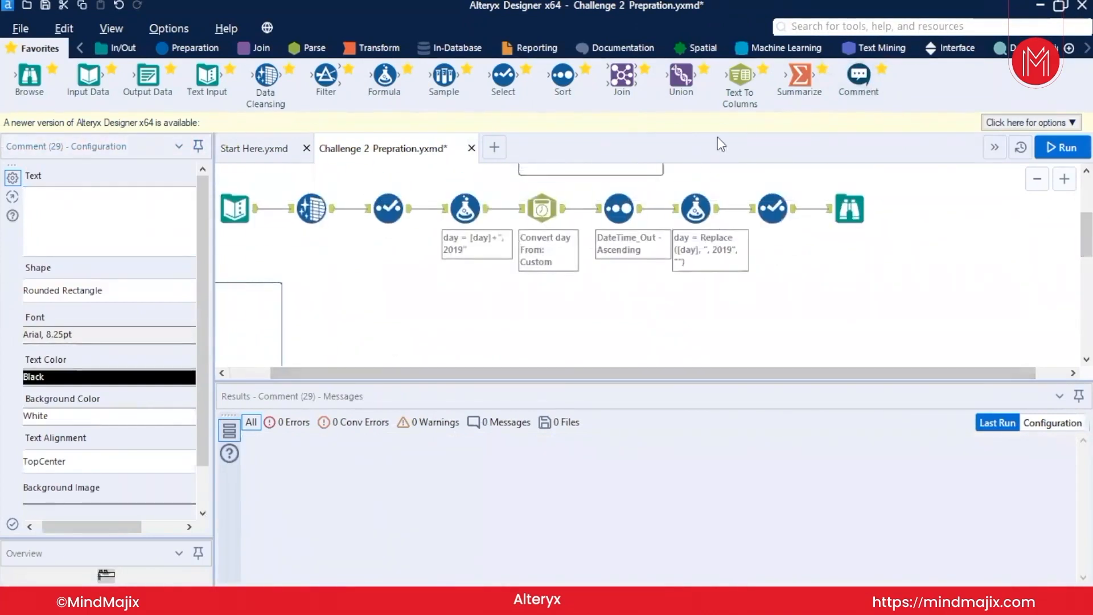
Step: Enter four lines of text in the new comment: Imputation, Sample Field, RecordID and Sample Tool
click(188, 48)
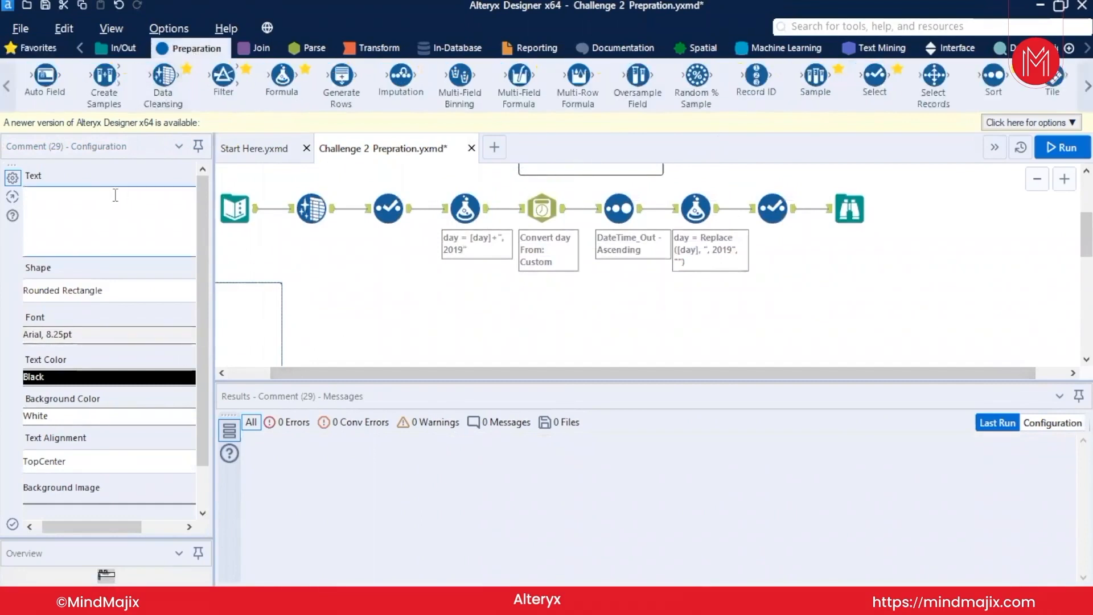
click(115, 194)
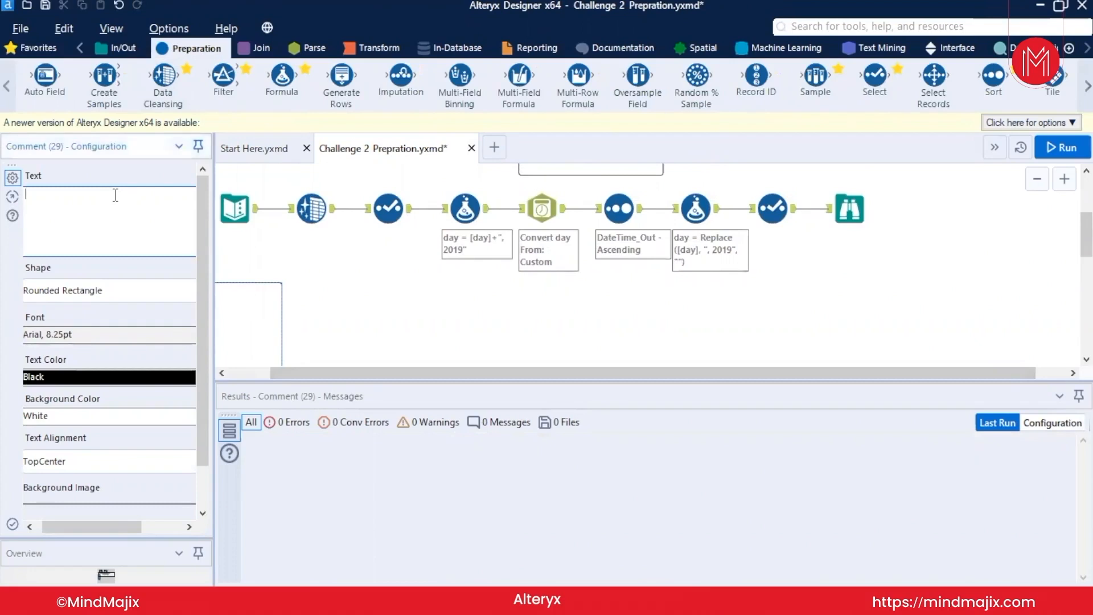
text(1)
key(BackSpace)
text(Imputation)
key(Return)
text(Sample Field)
key(Return)
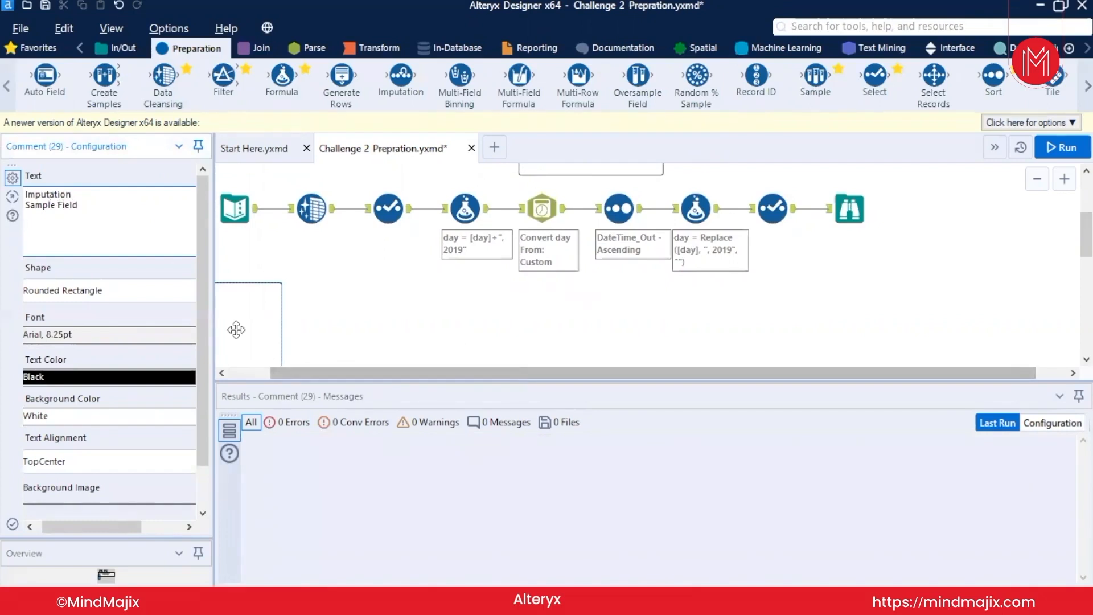
text(RecordID)
key(Return)
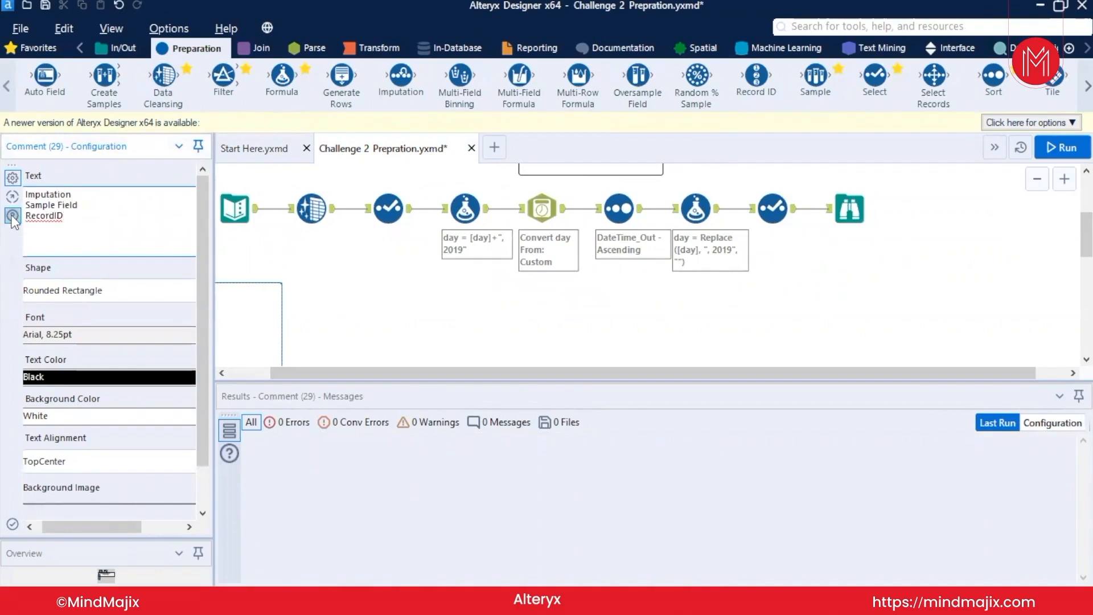
text(Sample Tool)
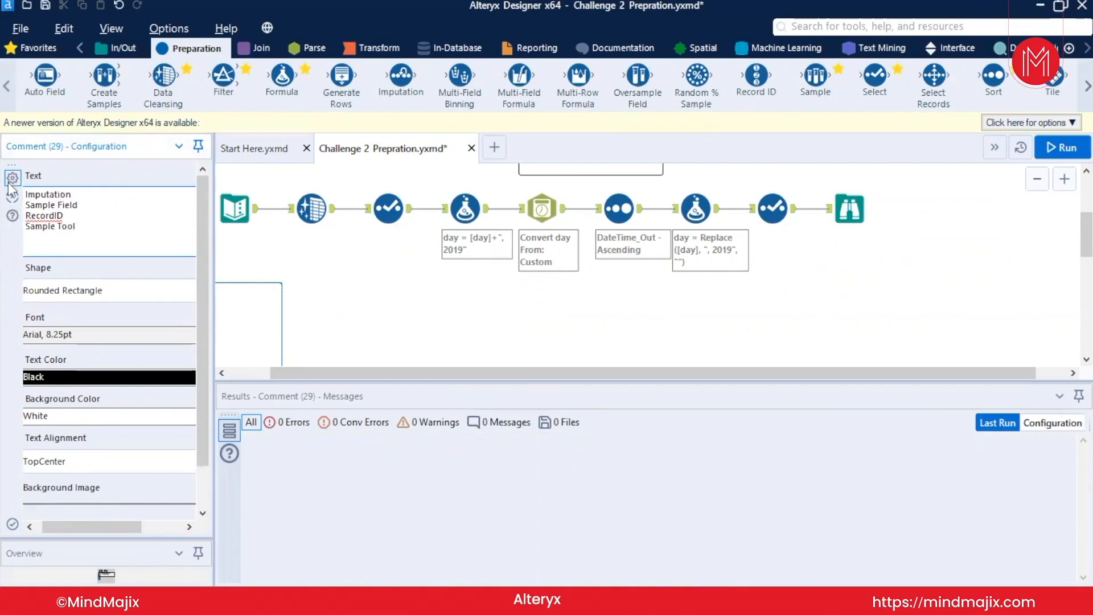
click(382, 336)
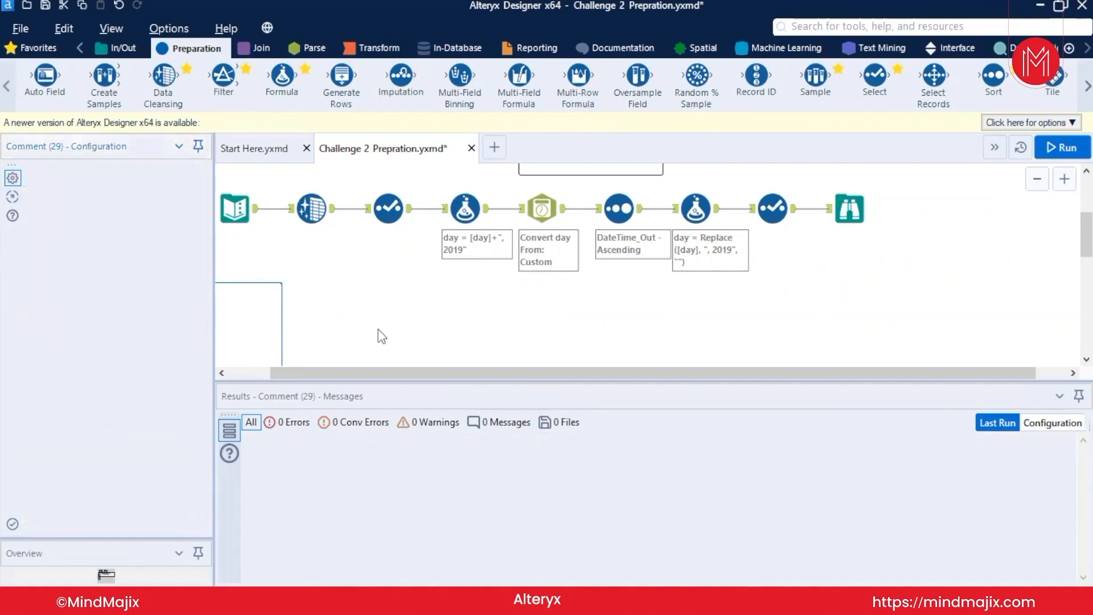
Step: Run the workflow and view the event and day records of the Text Input in the Input container
drag(331, 373, 196, 373)
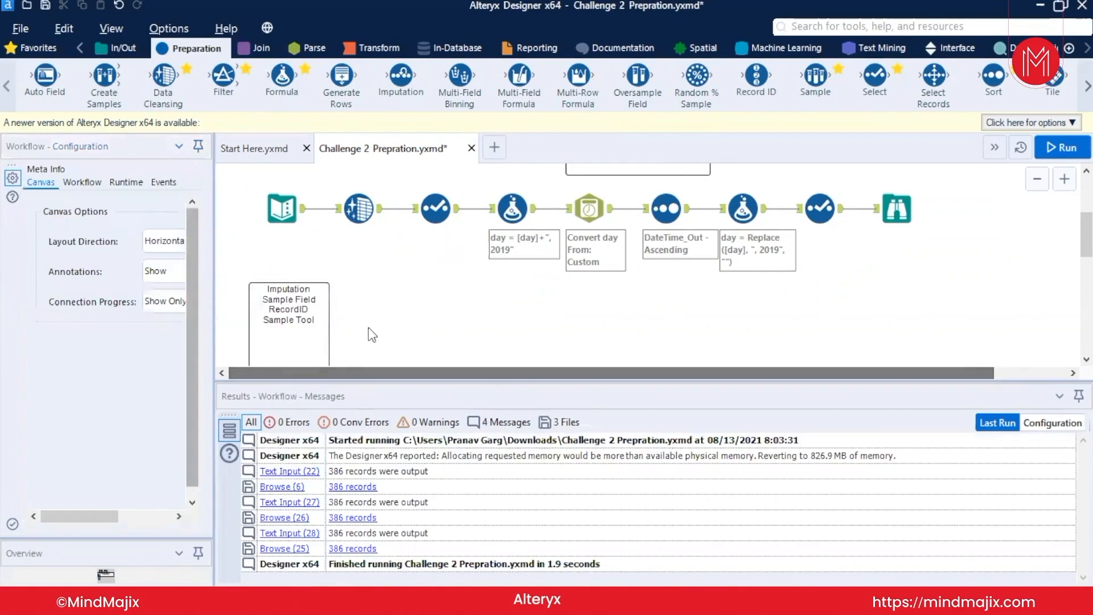
scroll(367, 327, up, 4)
click(322, 258)
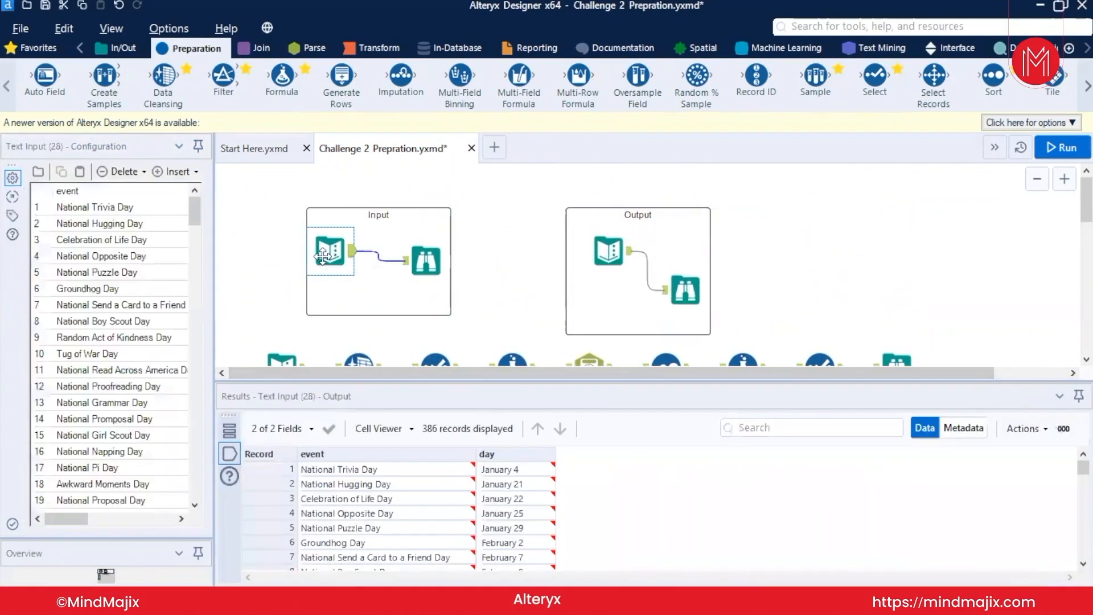
key(ctrl+r)
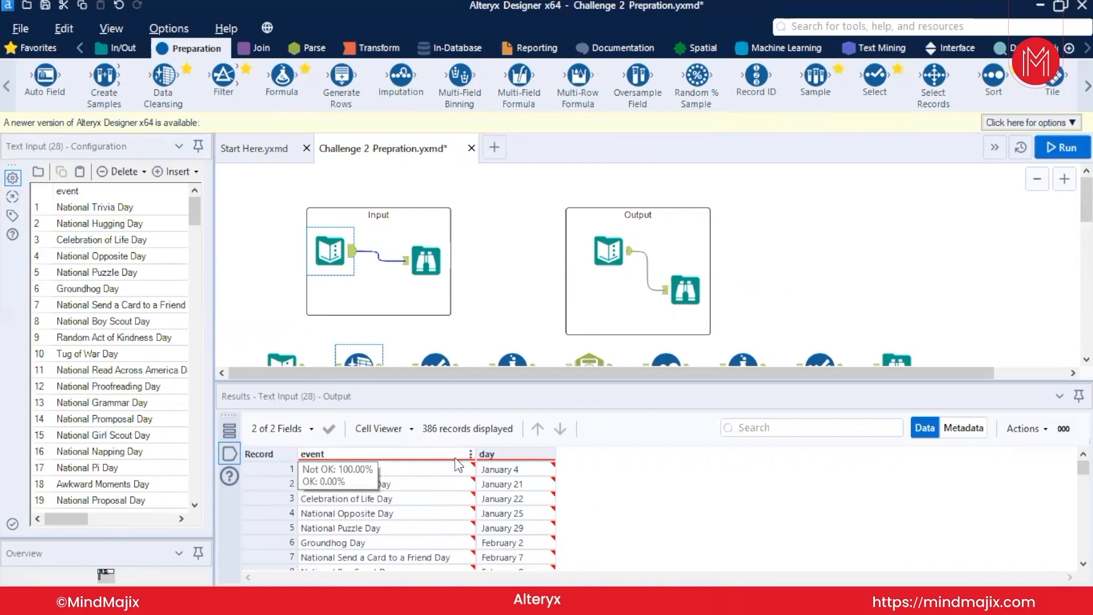
drag(214, 319, 301, 314)
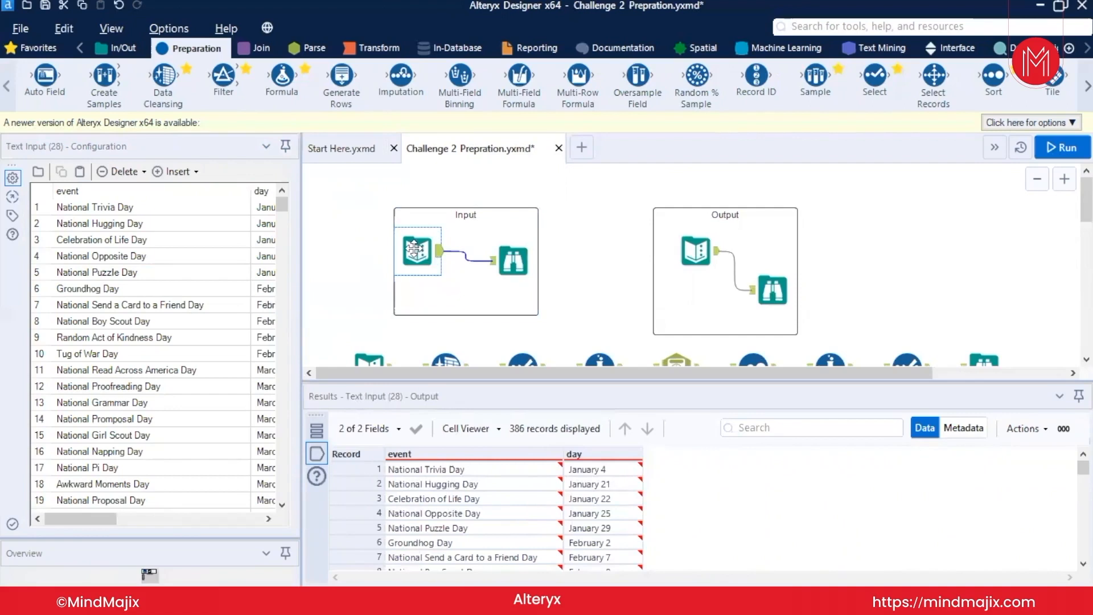
Step: Move the tool list comment further down the canvas to free the space below the existing tool chain
scroll(501, 313, down, 3)
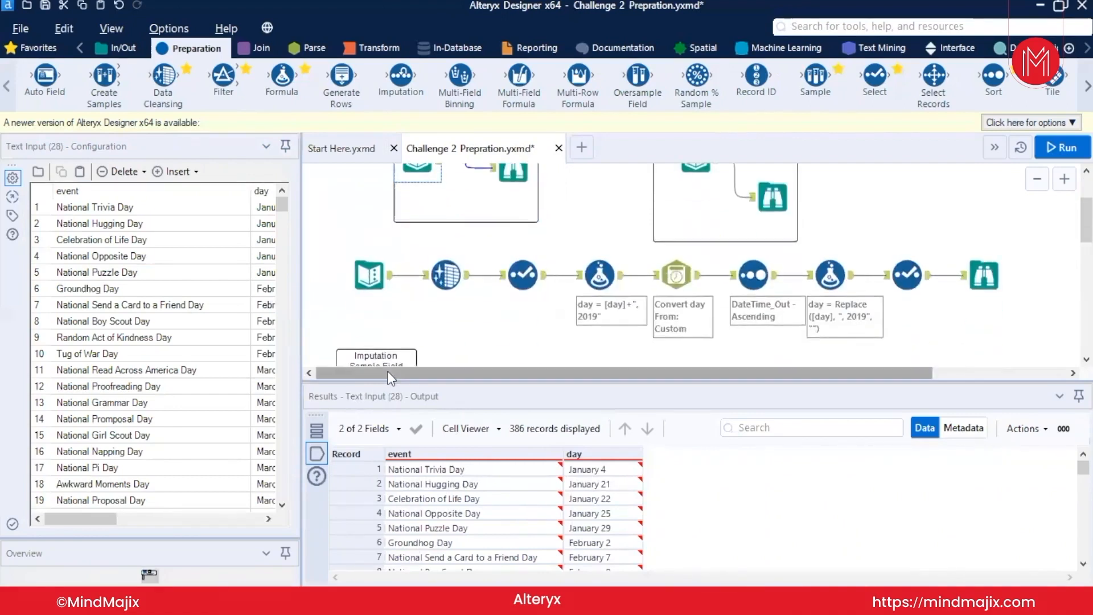
click(336, 356)
scroll(415, 258, down, 5)
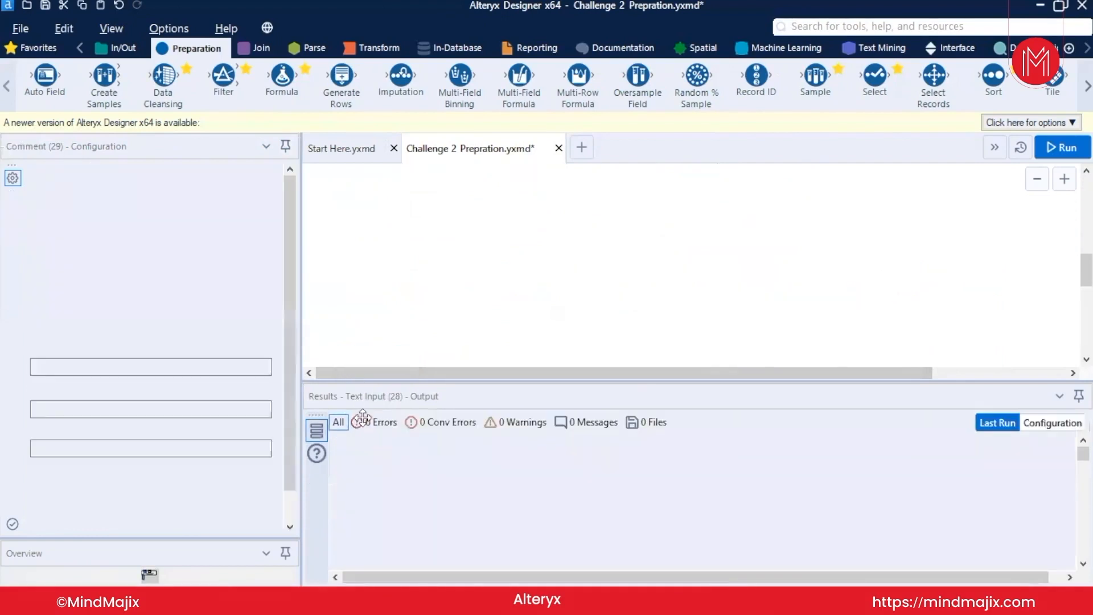
scroll(415, 258, up, 4)
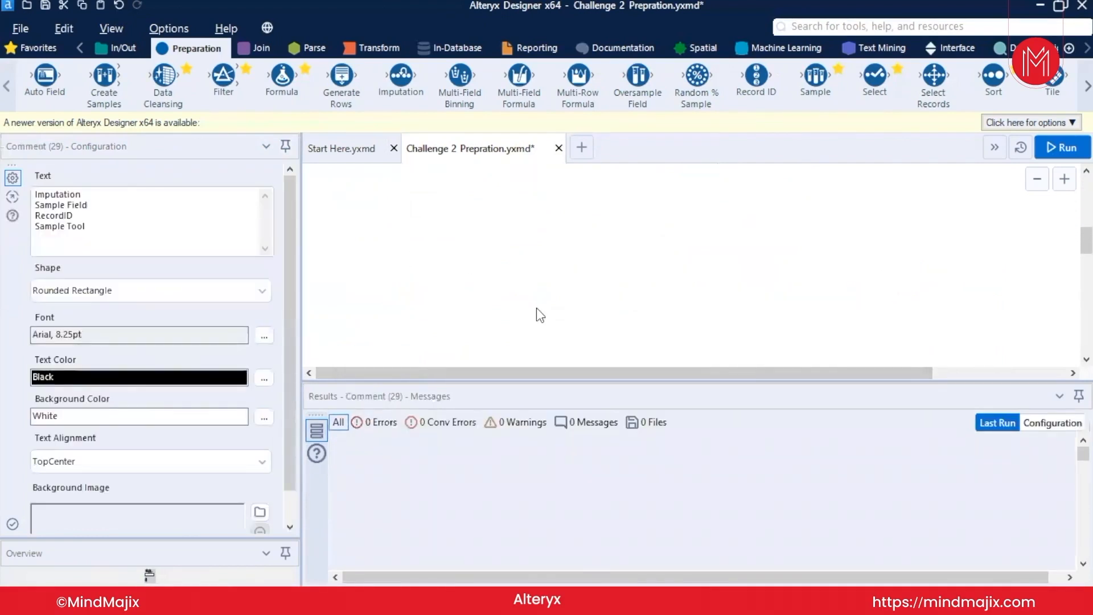
Step: Copy the Input container's Text Input to the empty area and align it beneath the existing chain's first tool
drag(1086, 241, 1086, 198)
click(414, 200)
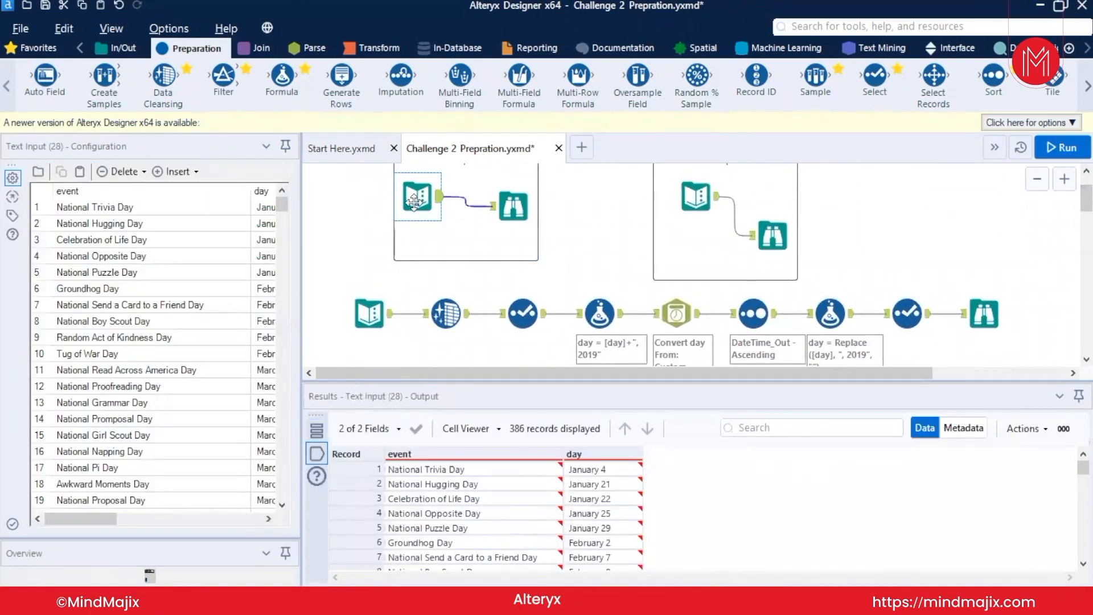
scroll(450, 245, down, 5)
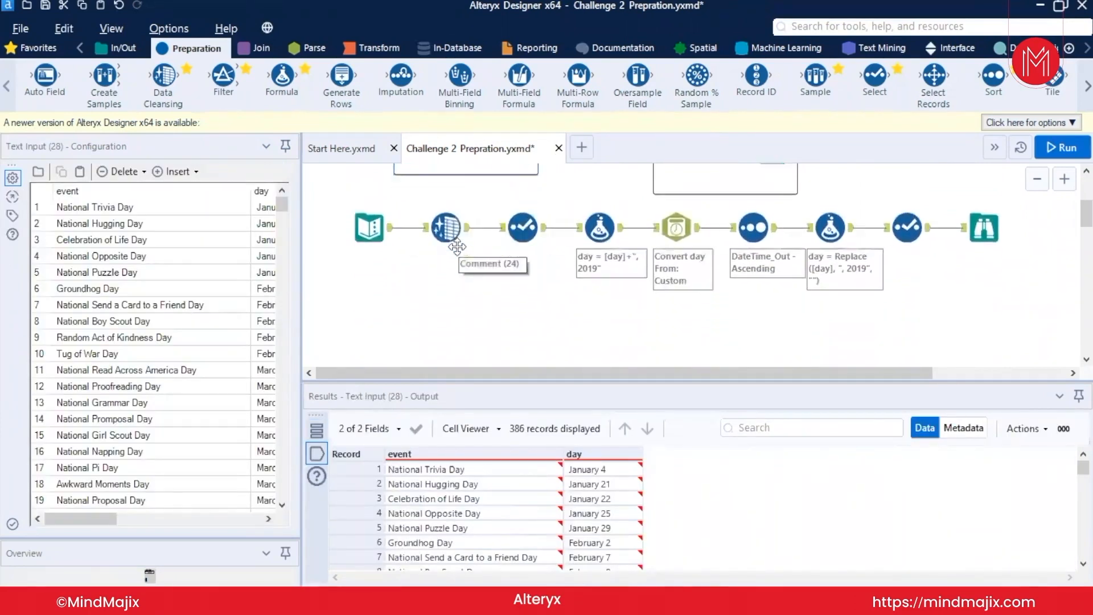
click(392, 274)
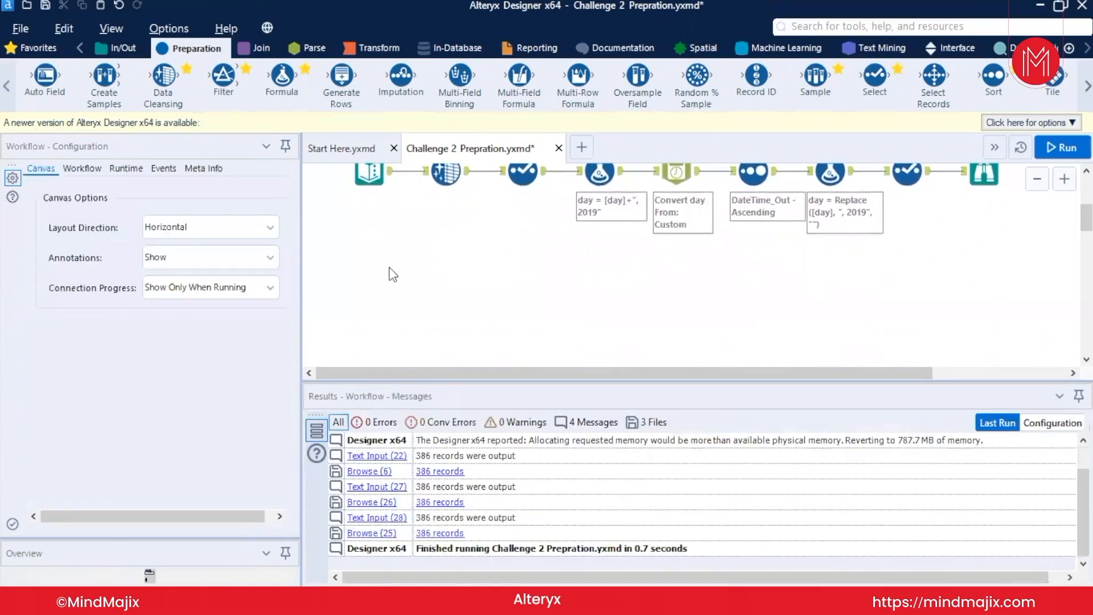
key(ctrl+v)
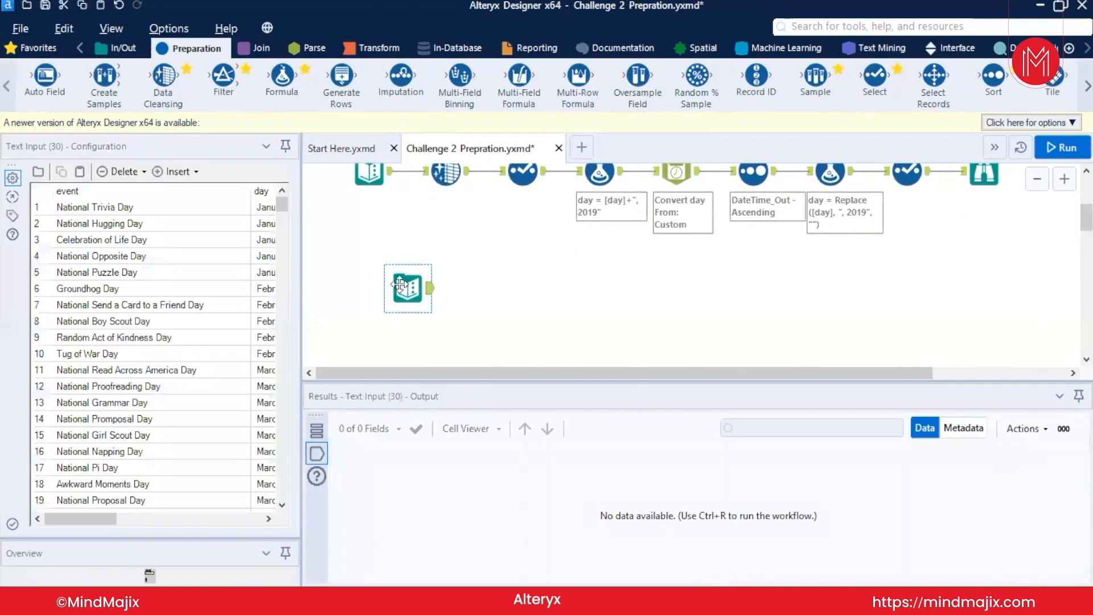
drag(404, 283, 366, 283)
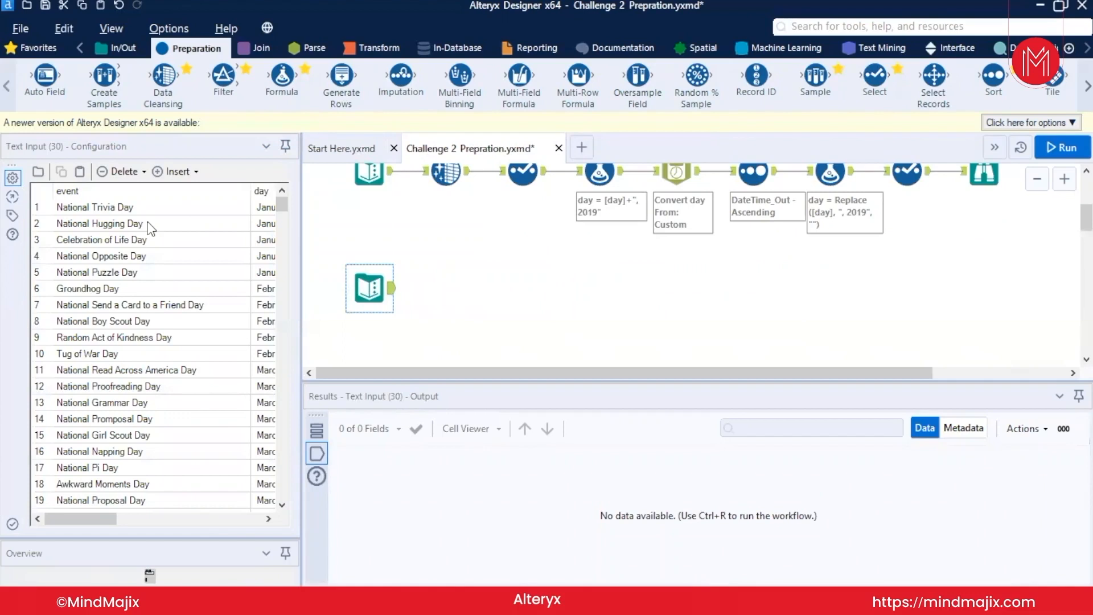
Step: Connect a Data Cleansing tool to the copied Text Input, check its cleansing options and run the workflow
drag(141, 97, 464, 307)
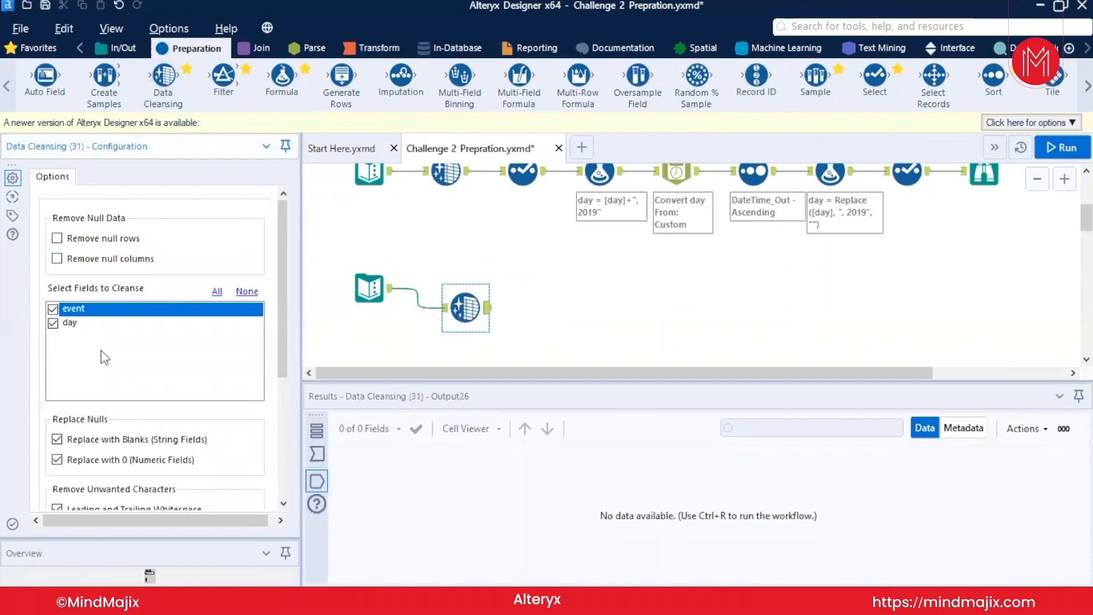
drag(280, 354, 285, 416)
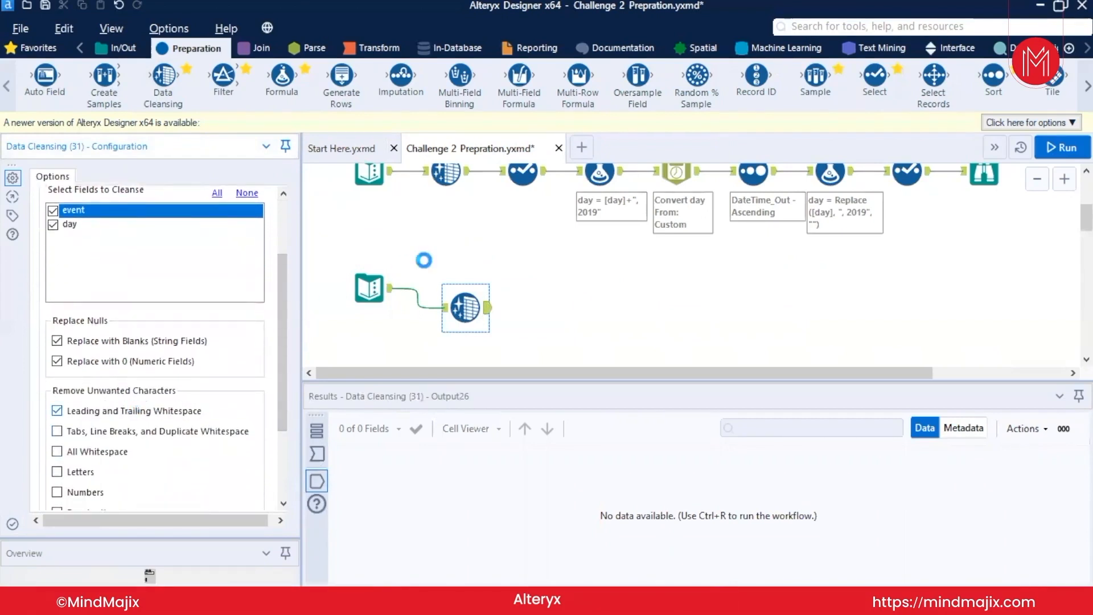
click(428, 262)
key(ctrl+r)
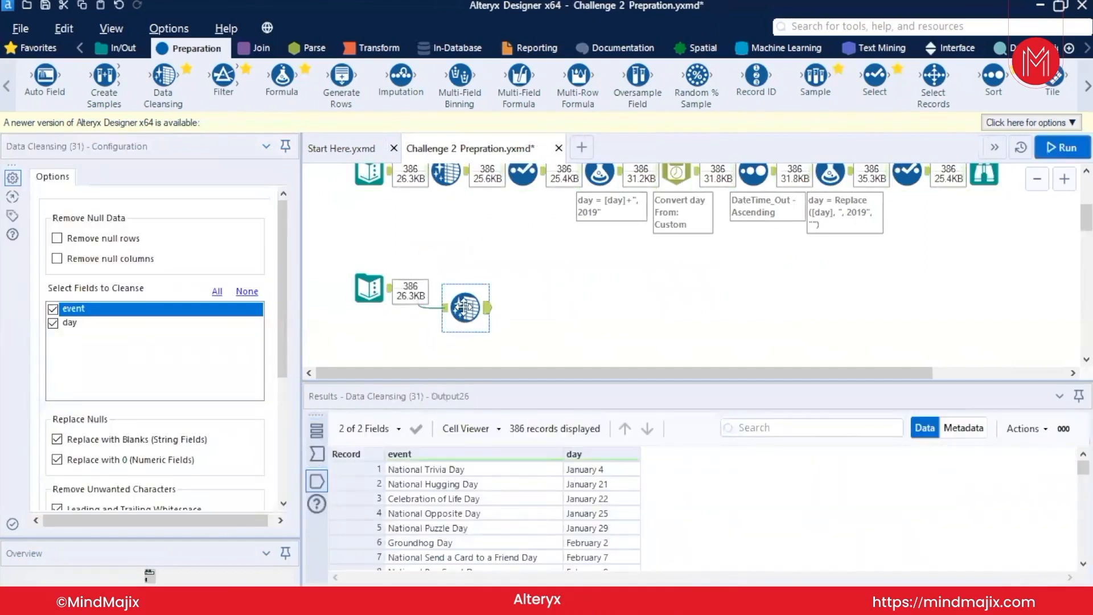
Step: Examine the new Data Cleansing tool's output records and its field metadata
click(491, 320)
click(471, 301)
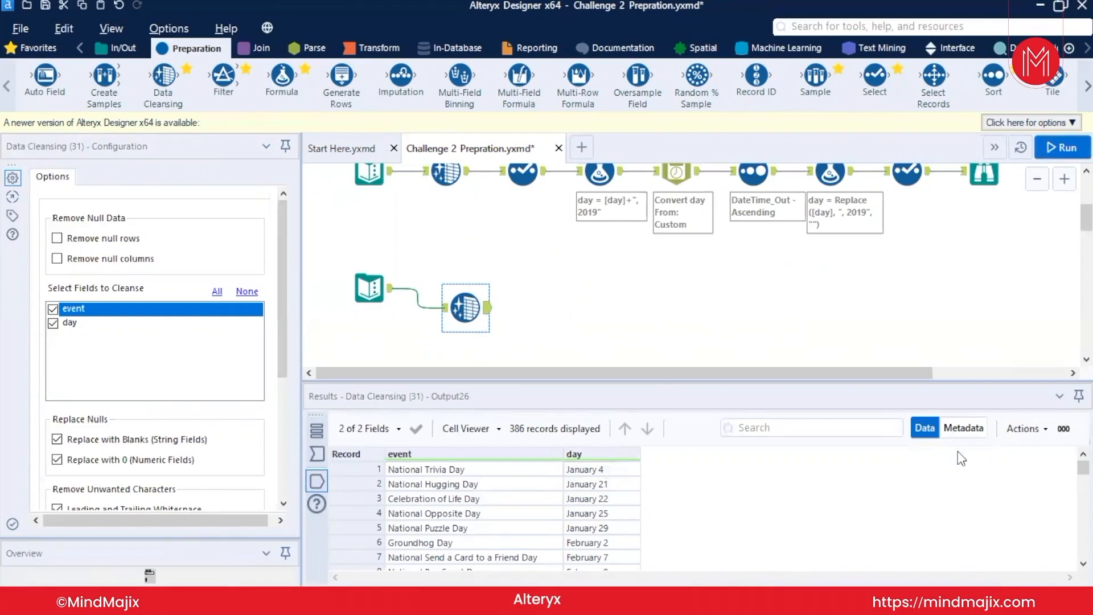
click(963, 428)
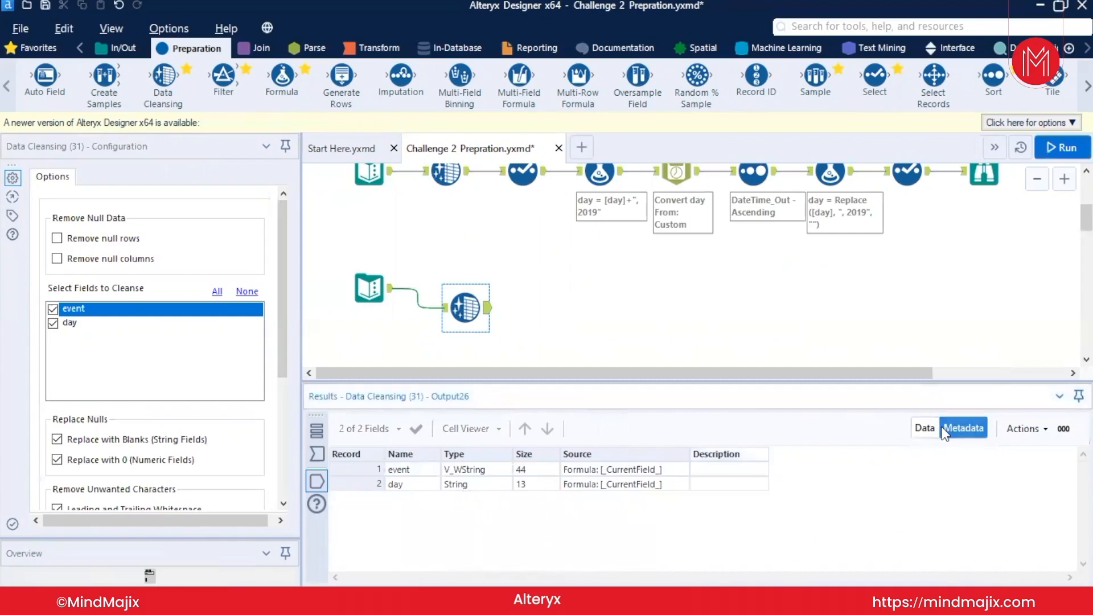
click(926, 428)
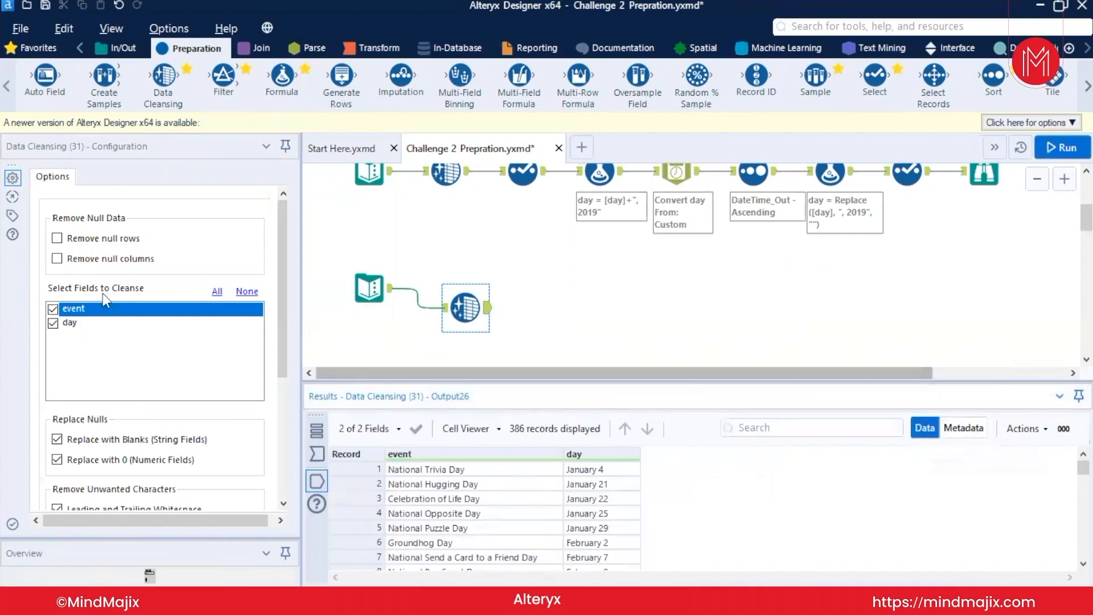
click(408, 217)
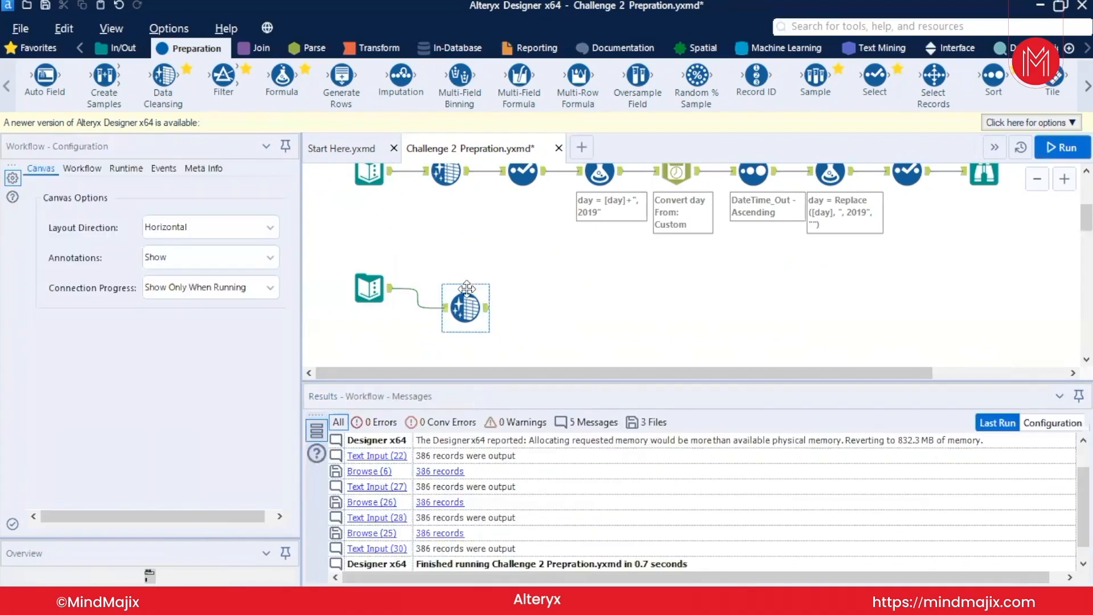
Step: Connect a Formula tool to the new Data Cleansing tool and choose day as its output column
click(466, 288)
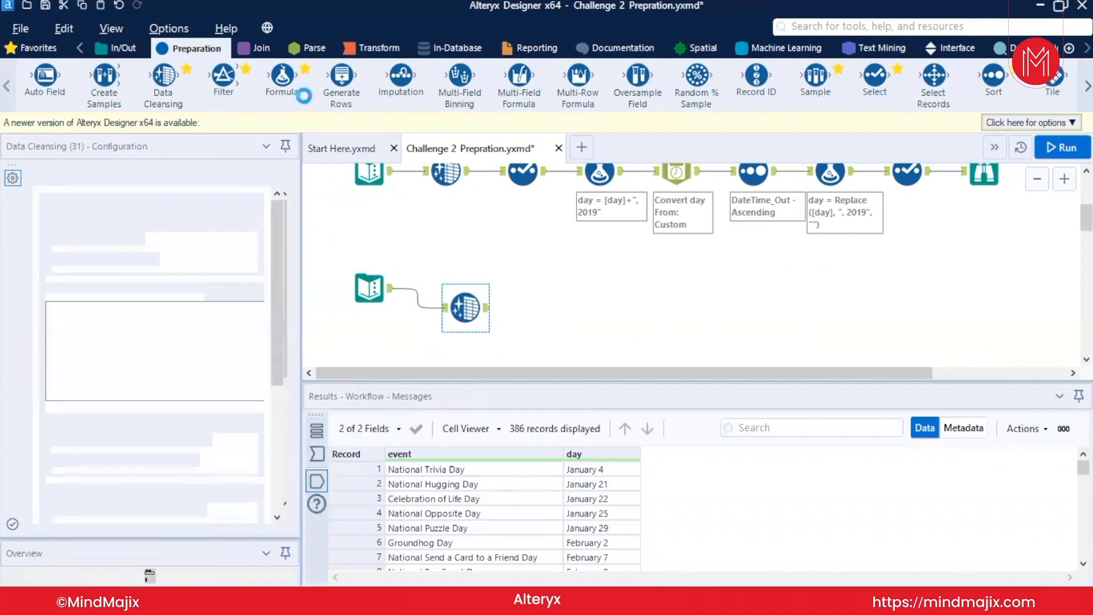
drag(273, 82, 551, 307)
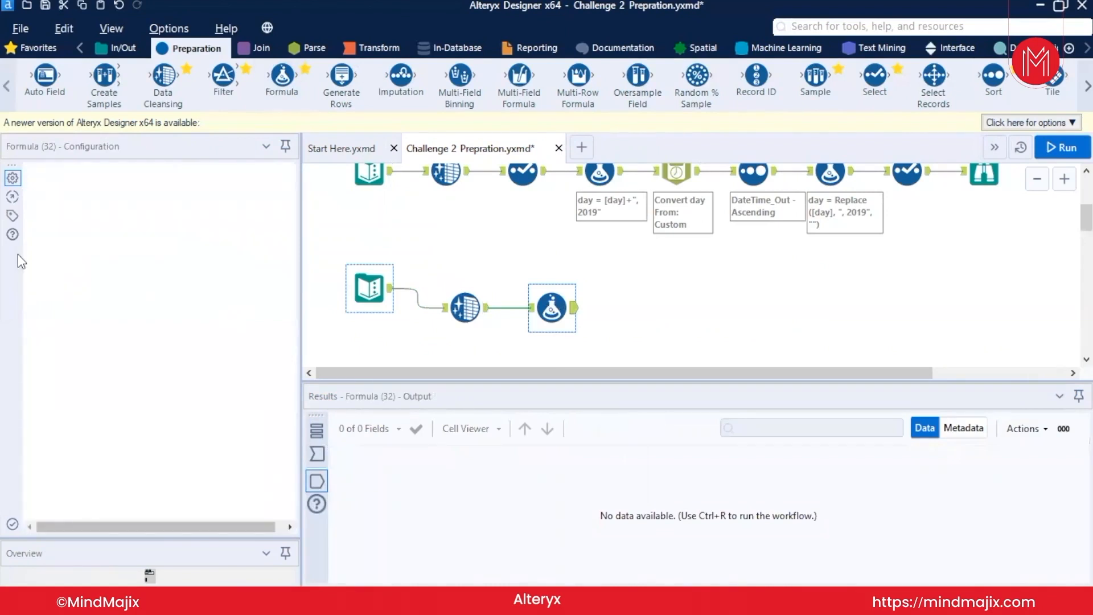
click(86, 188)
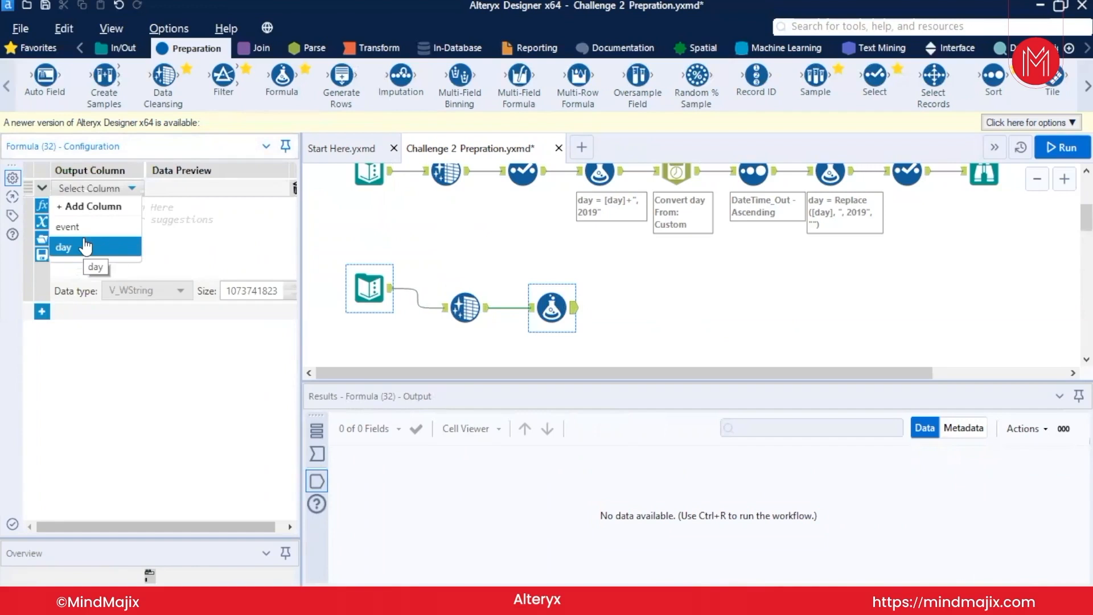
click(100, 253)
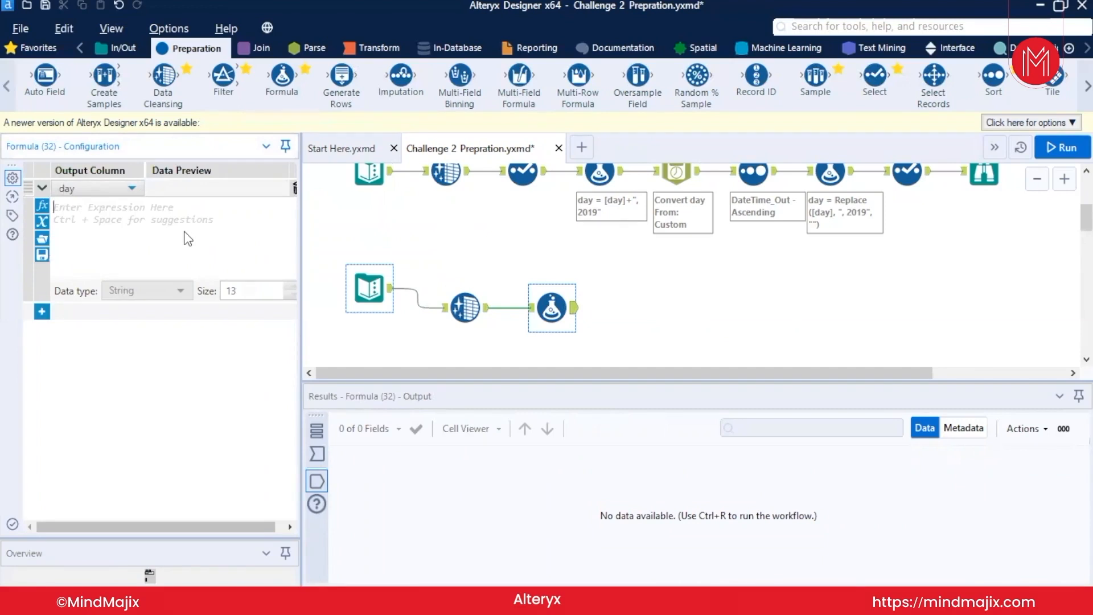
Step: Build the day expression [day] + ' ' + '2021' in the new Formula tool
text([)
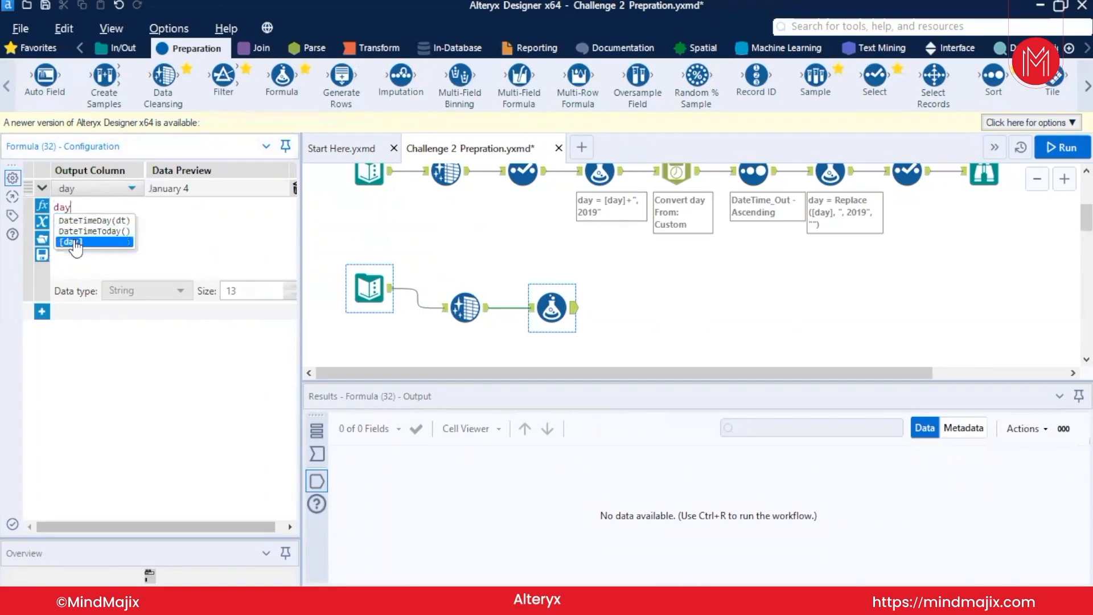
click(78, 247)
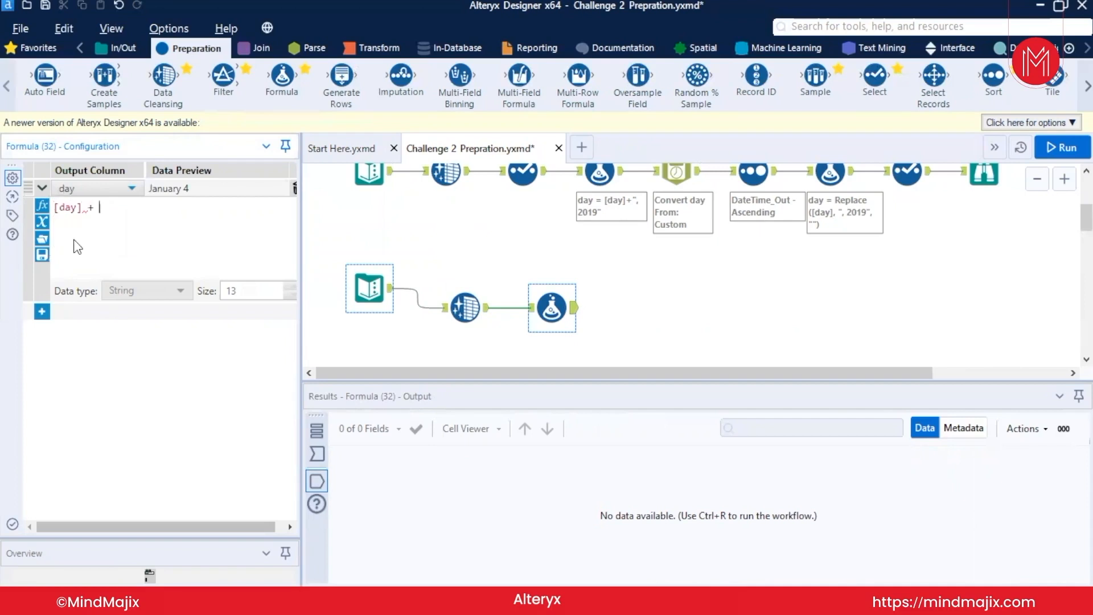
text(+ ' ')
text(,+ )
text(')
text(2021')
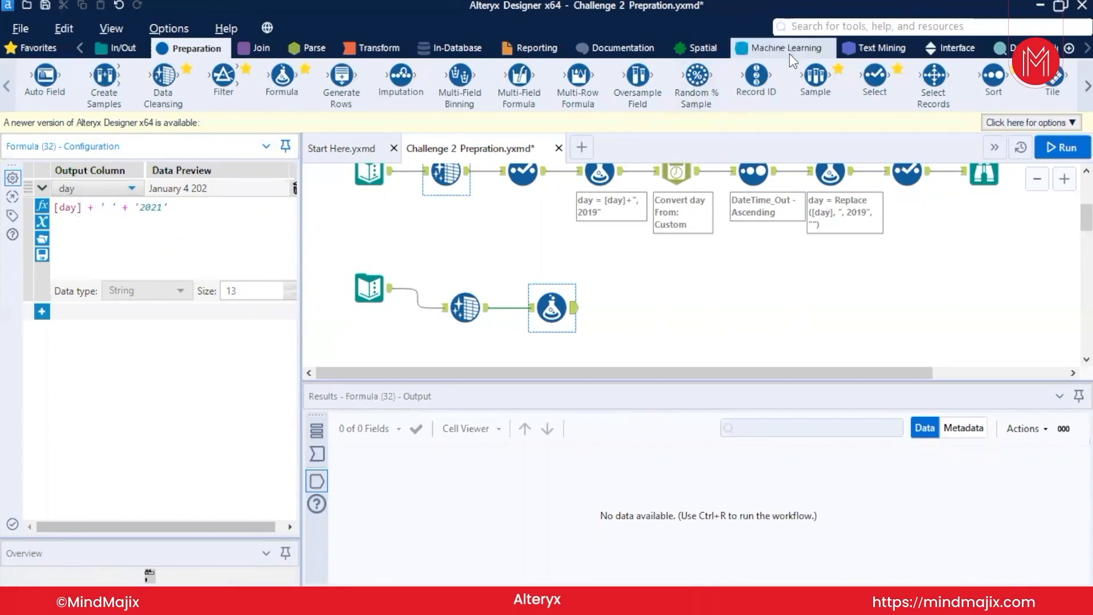
Step: Insert a Select tool between the new Data Cleansing and Formula tools and set the day field's size to 20
click(823, 27)
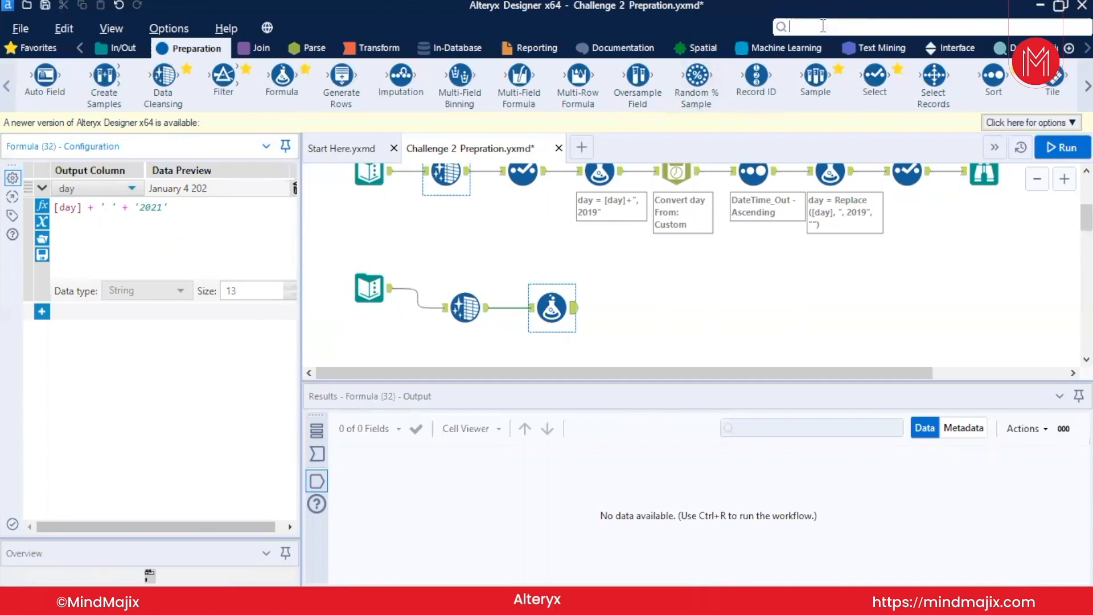
text(sele)
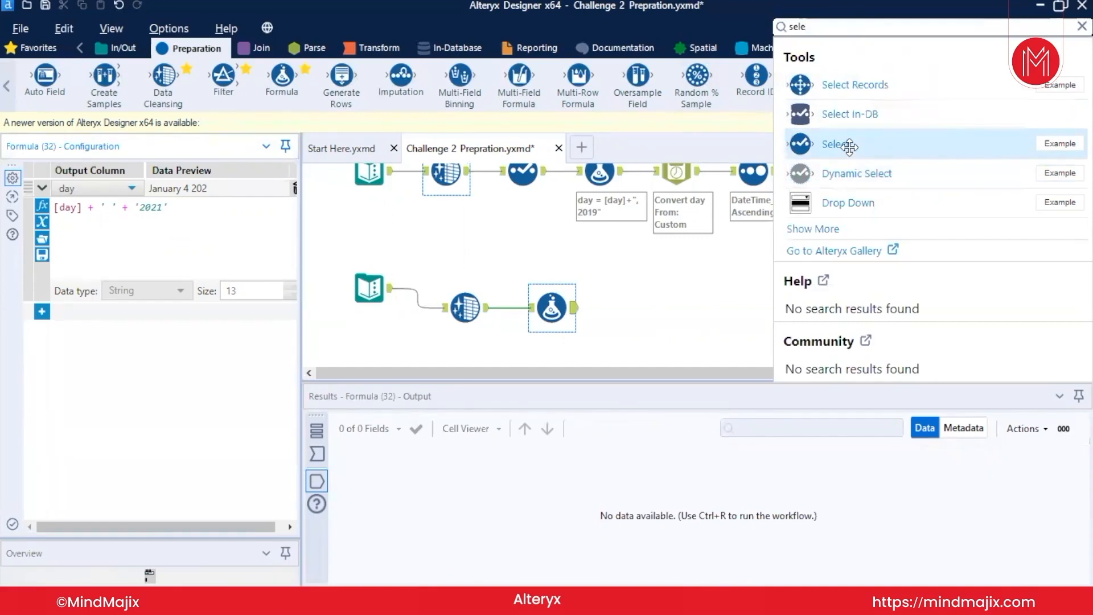
drag(849, 146, 537, 308)
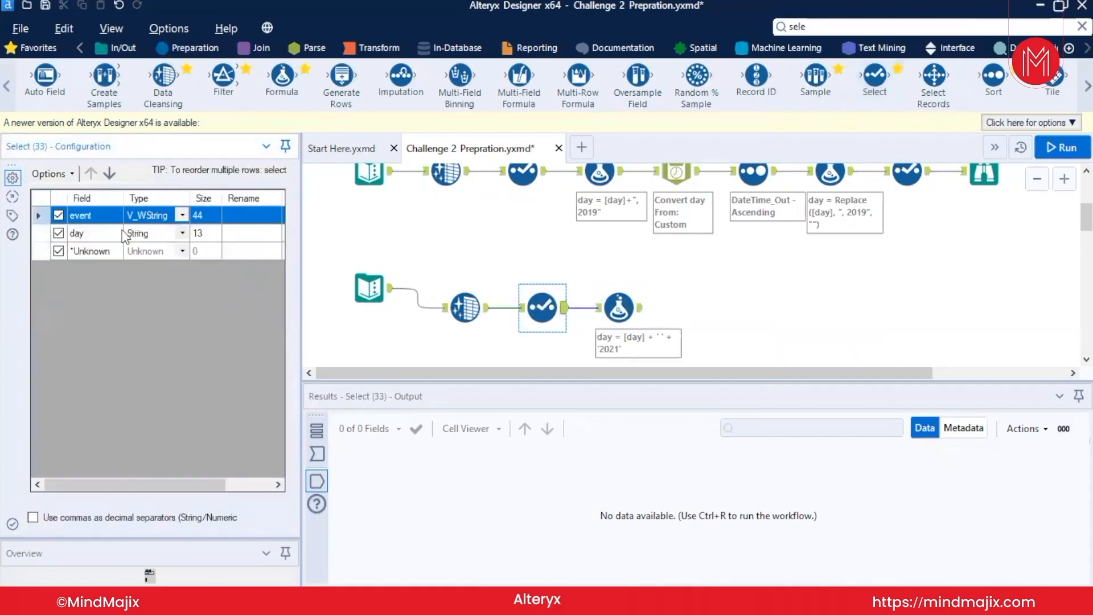
click(182, 232)
click(181, 230)
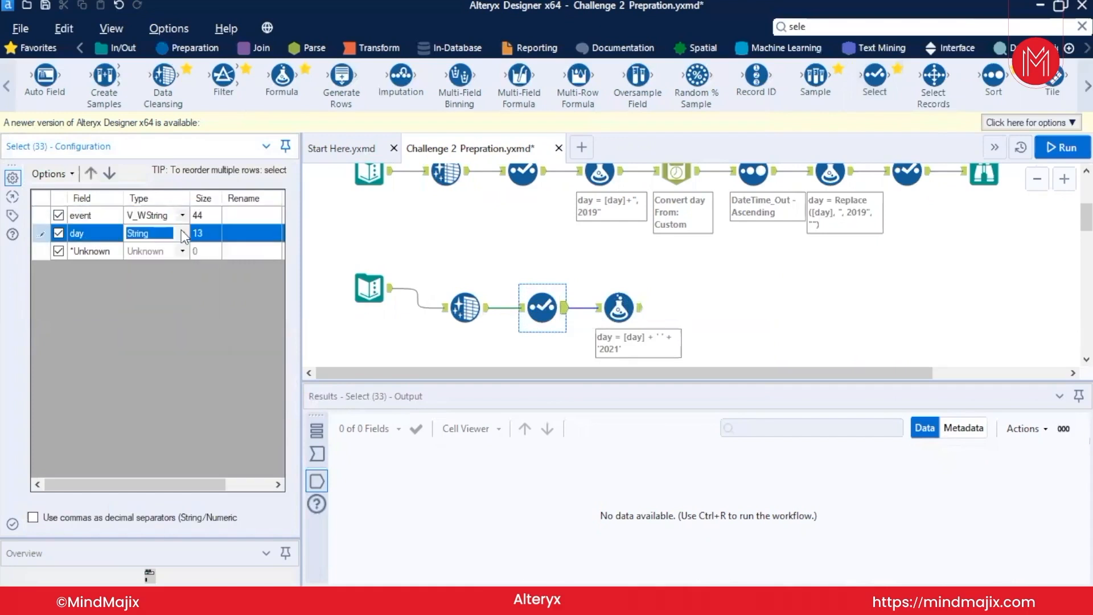
click(208, 234)
text(20)
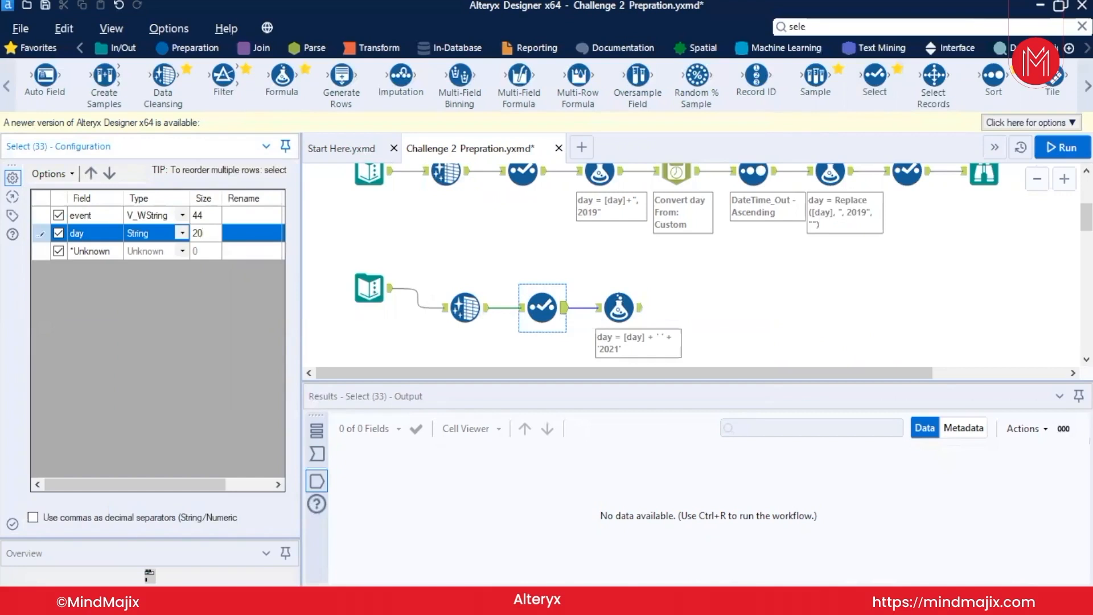
Step: Run the workflow and check the day values in the new Formula tool's output
key(ctrl+r)
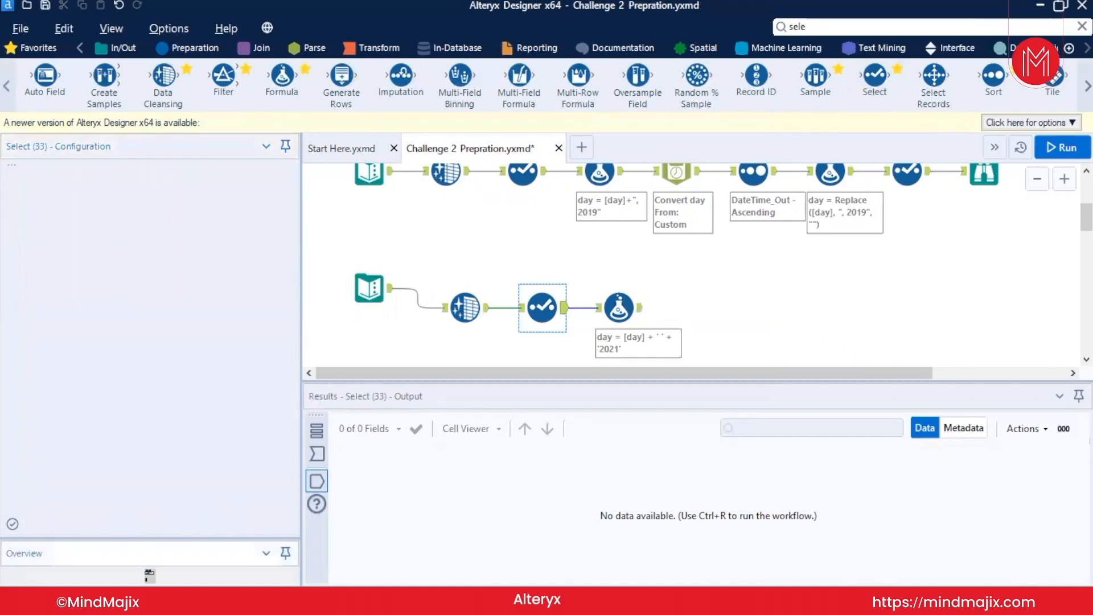
click(620, 308)
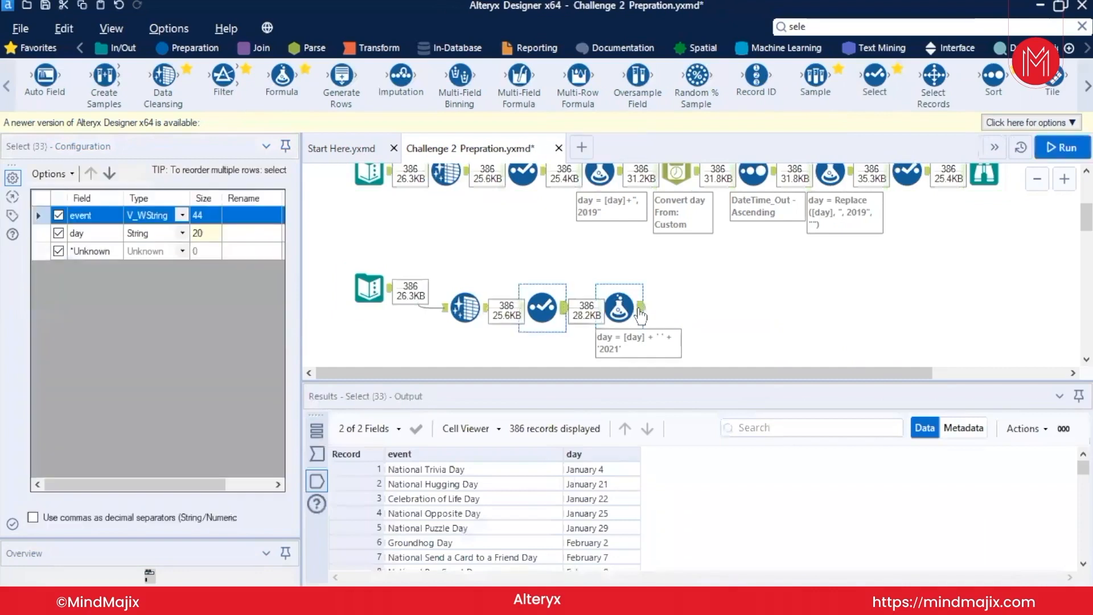
click(640, 310)
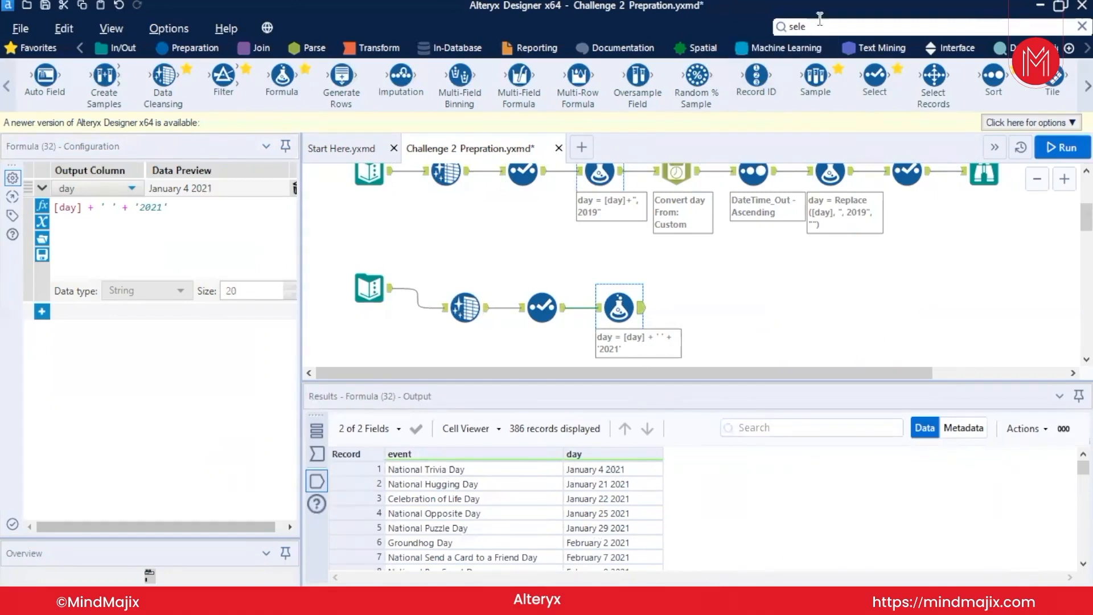
Step: Find the DateTime tool by searching for date and connect it after the new Formula tool
click(109, 53)
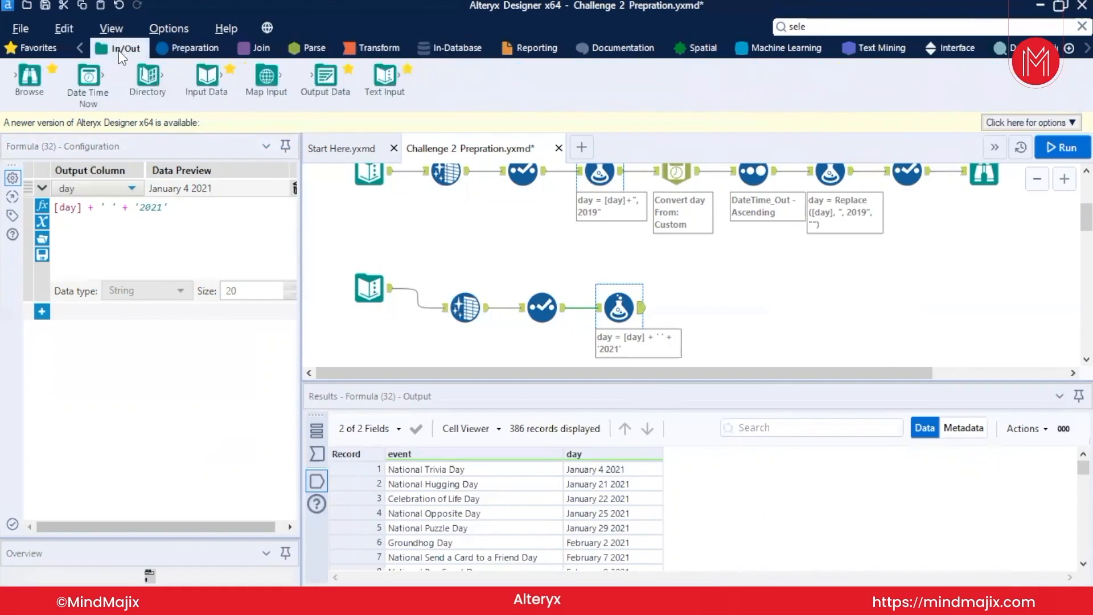
click(177, 48)
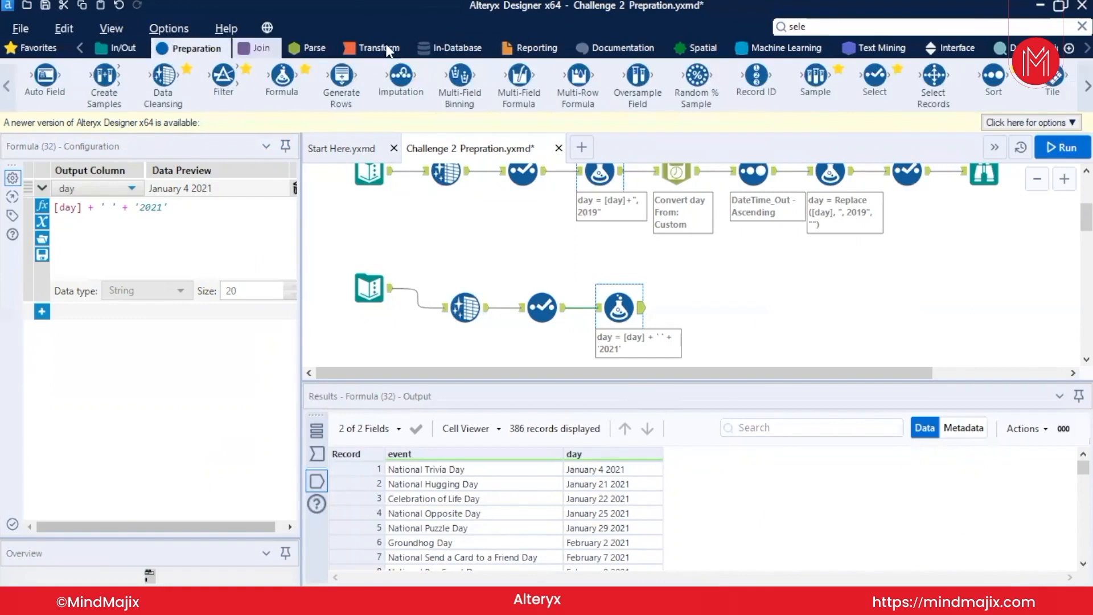
click(810, 28)
key(BackSpace)
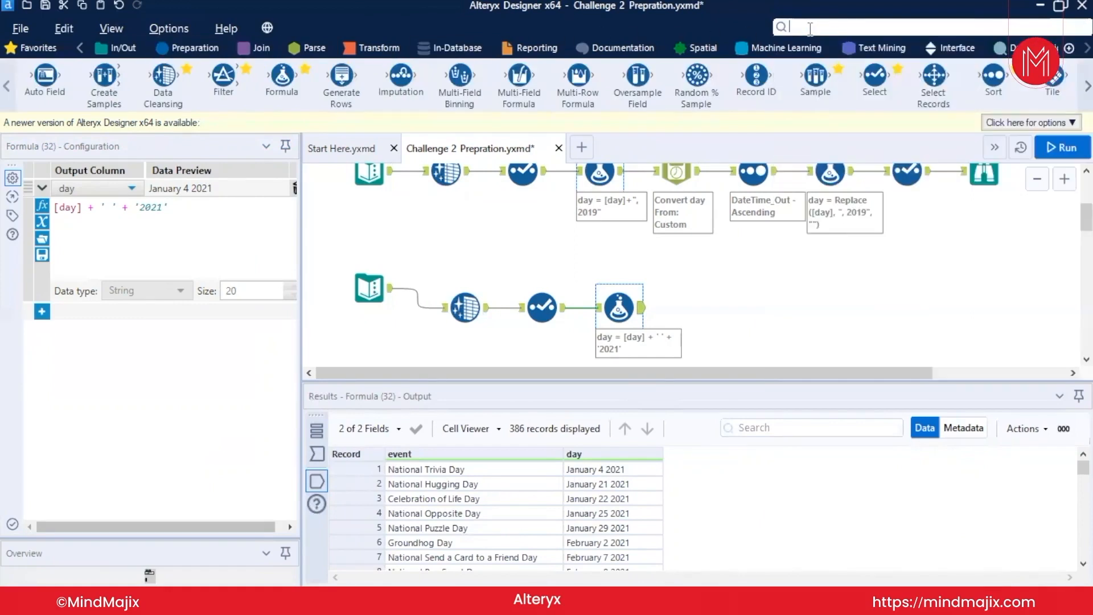
text(date)
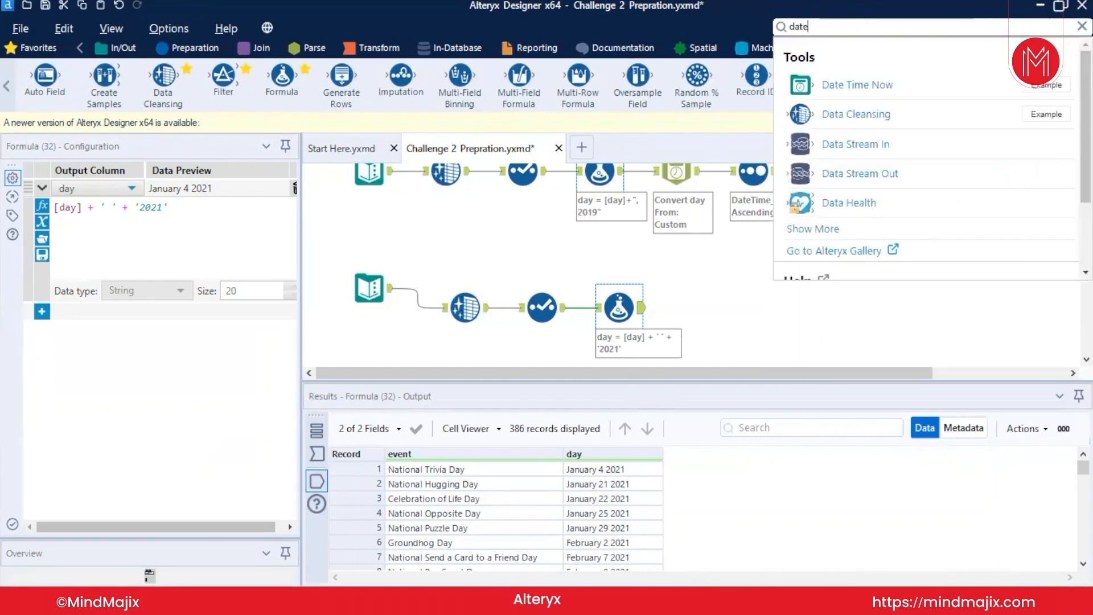
drag(836, 115, 715, 308)
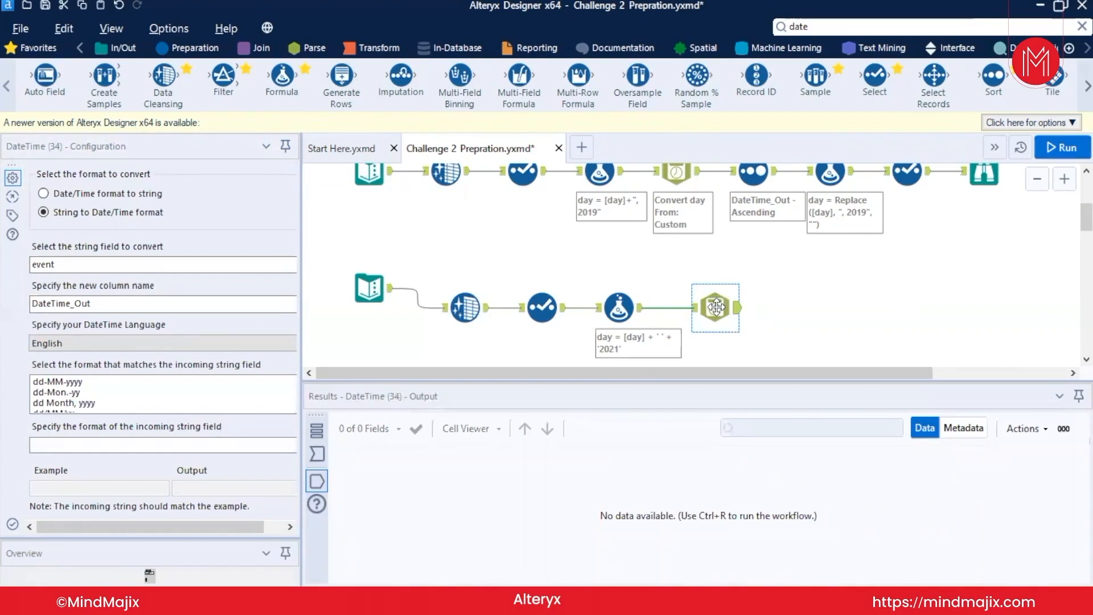
Step: Set the DateTime tool to convert the string field day into a new column named Exact Day
drag(300, 333, 352, 338)
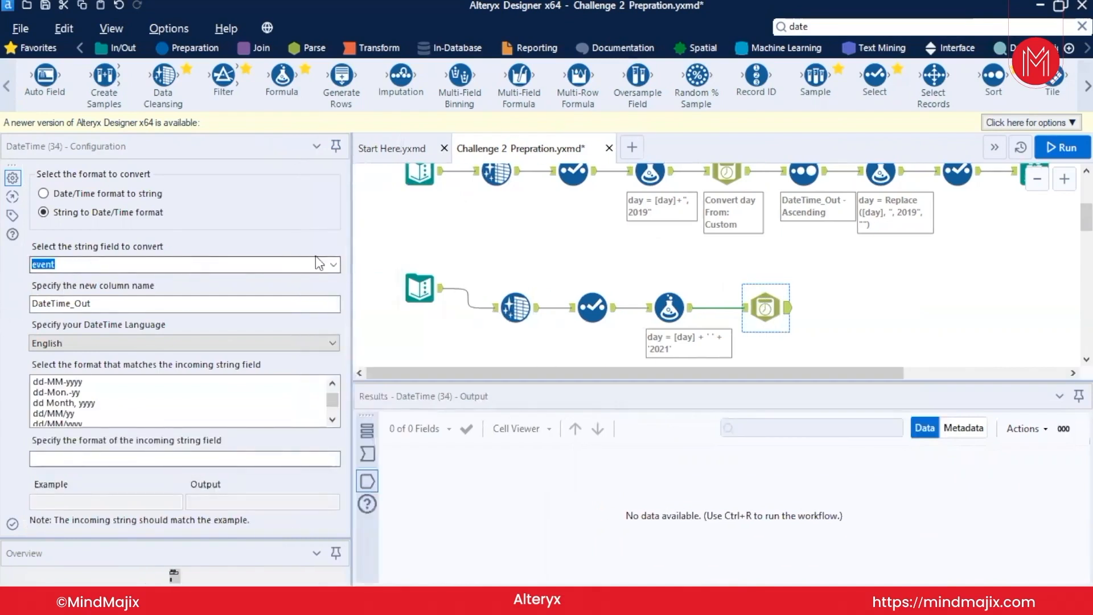
click(333, 265)
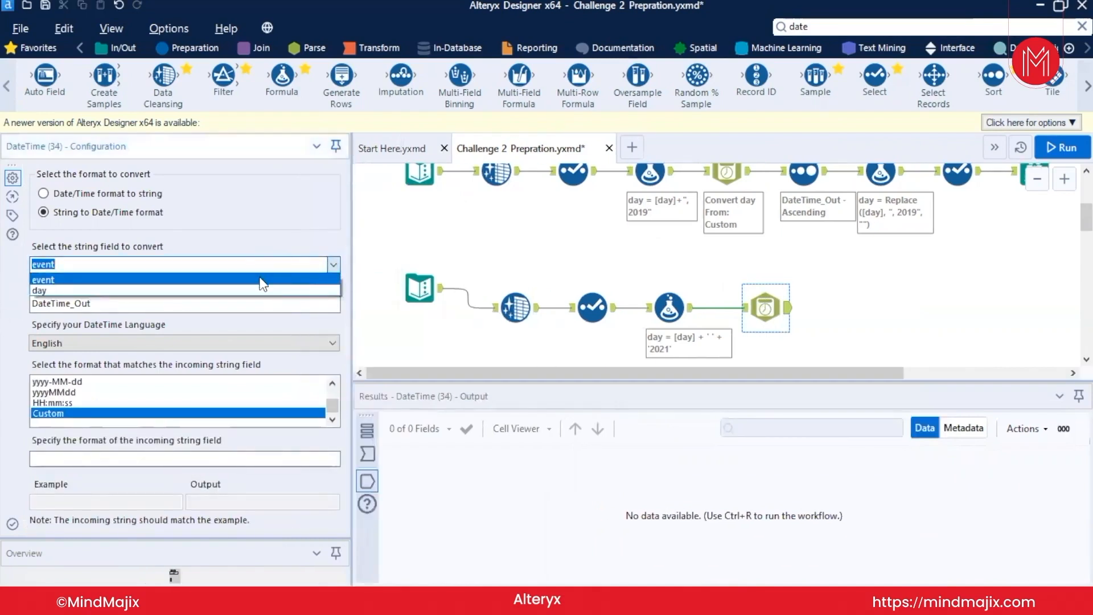
click(125, 293)
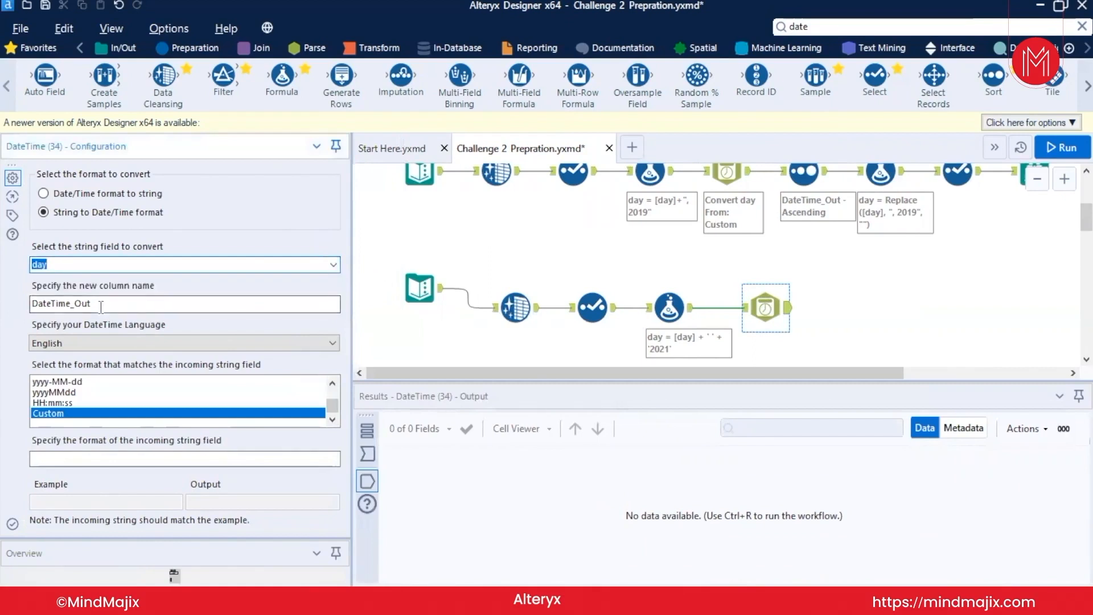
text(Exac)
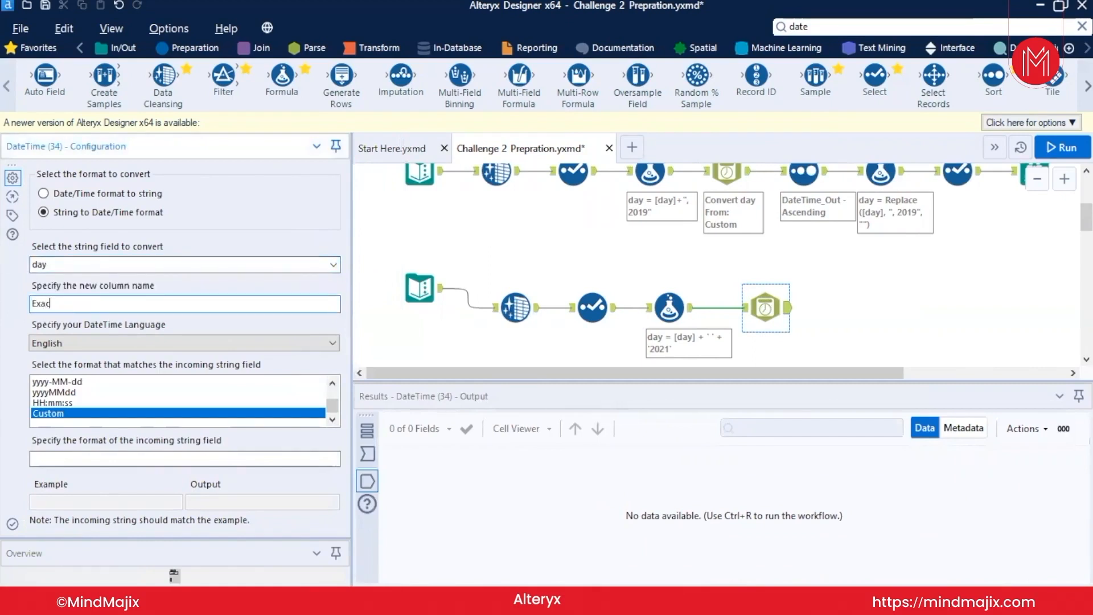
text(t Day)
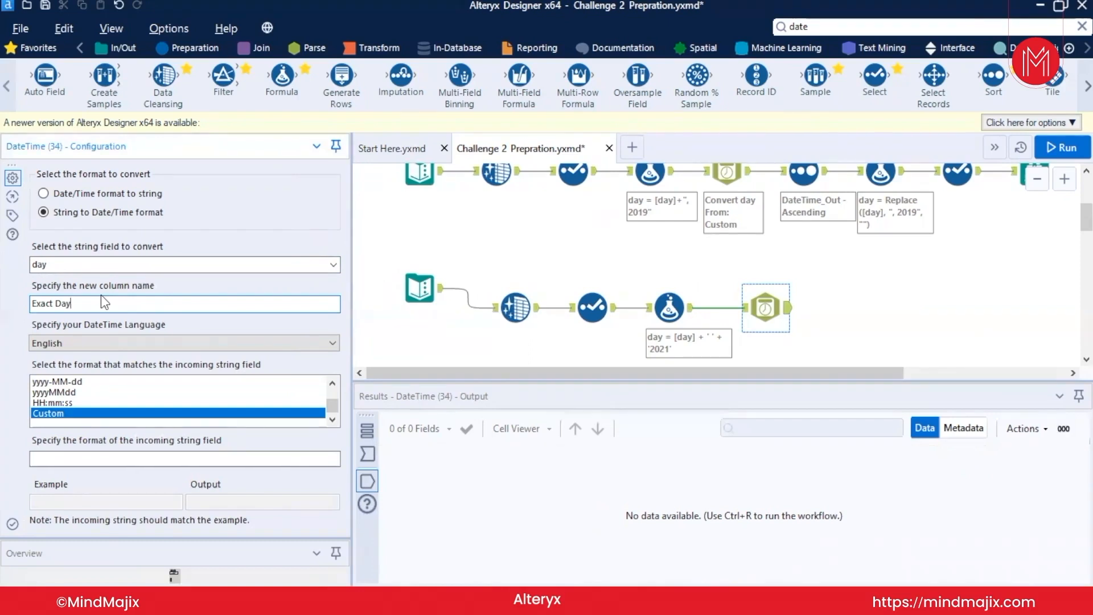
Step: Look through the DateTime tool's list of incoming string formats for one that fits the day values
click(146, 457)
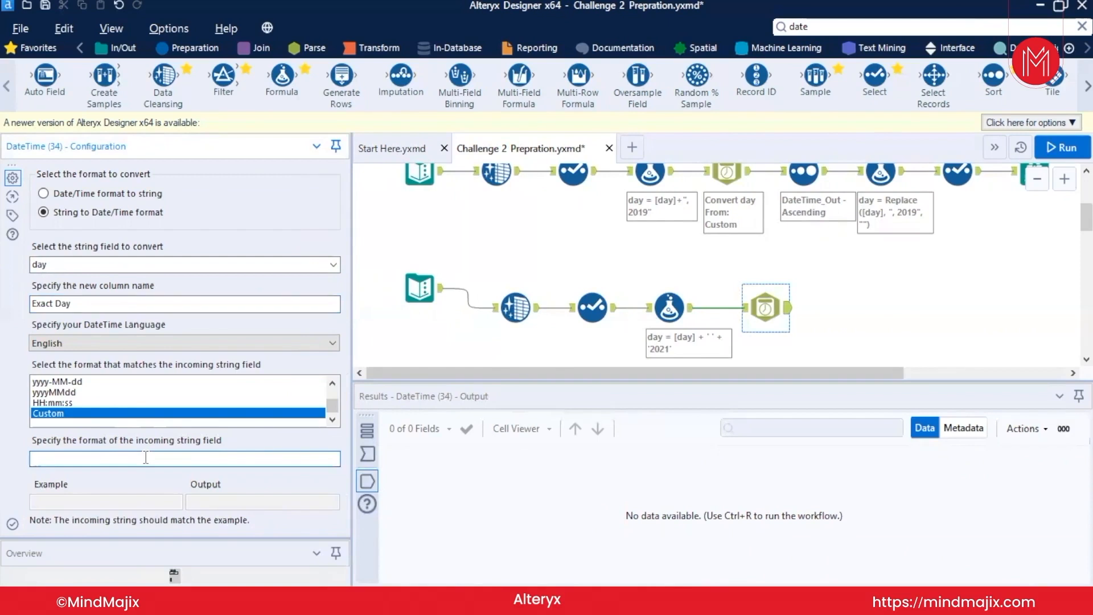
drag(333, 405, 333, 383)
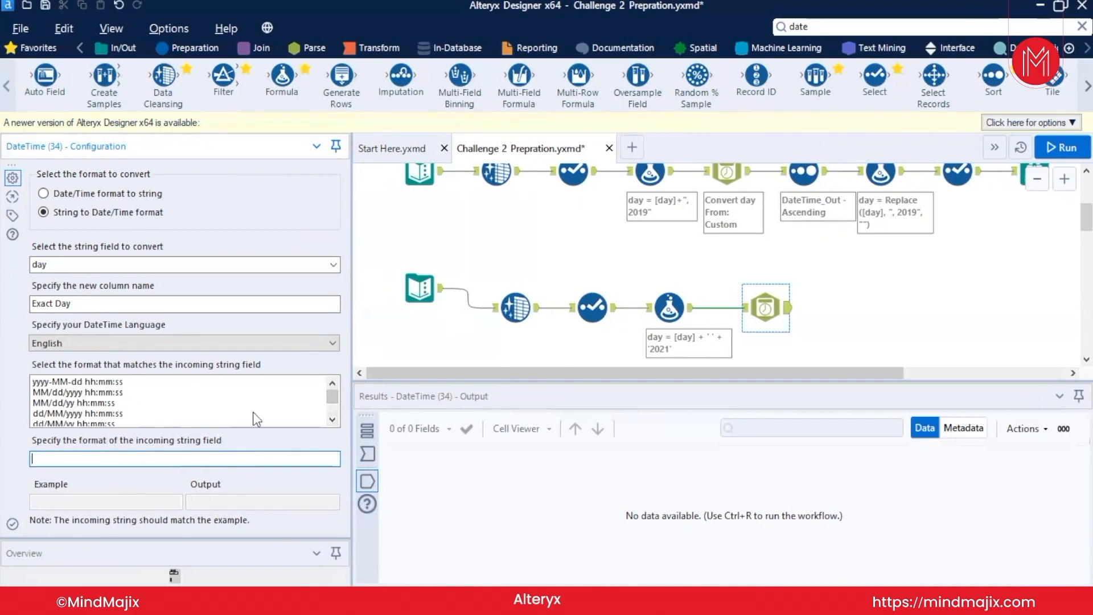
click(333, 419)
click(332, 419)
click(332, 419)
click(332, 419)
click(332, 420)
click(332, 419)
click(332, 419)
click(332, 420)
click(332, 419)
click(333, 420)
click(332, 419)
click(319, 413)
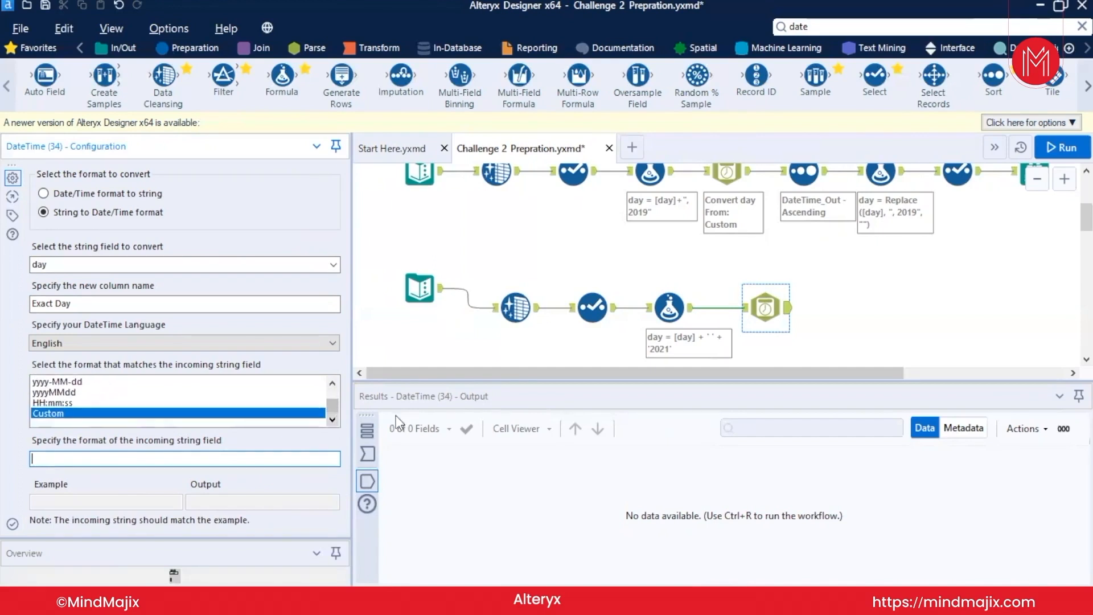
Step: Review the Formula tool's day output and compare it with the DateTime tool's predefined formats and Custom option
click(660, 293)
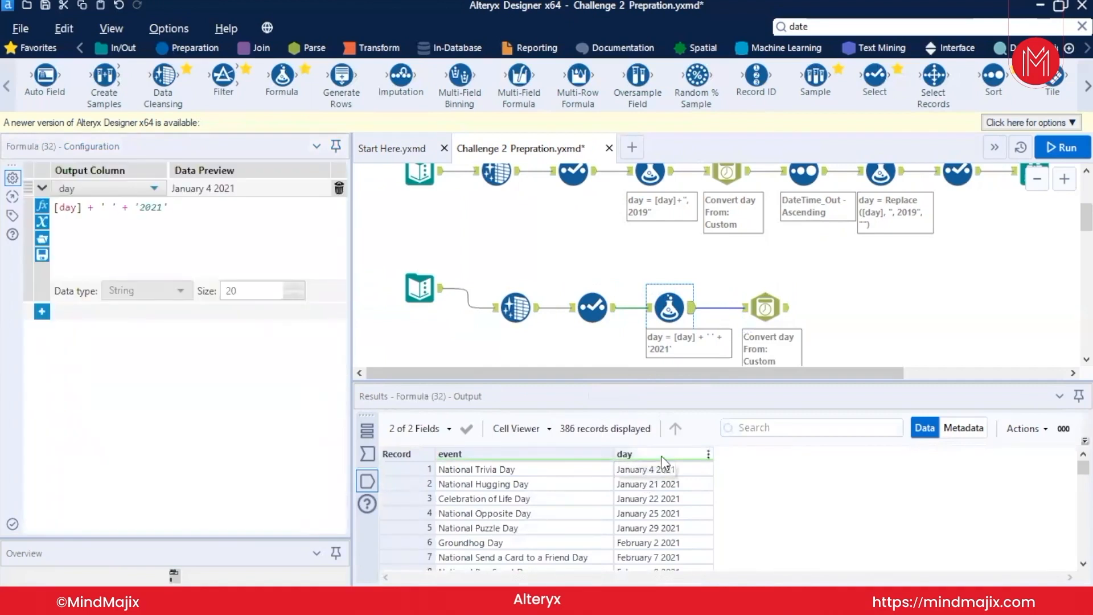
click(765, 307)
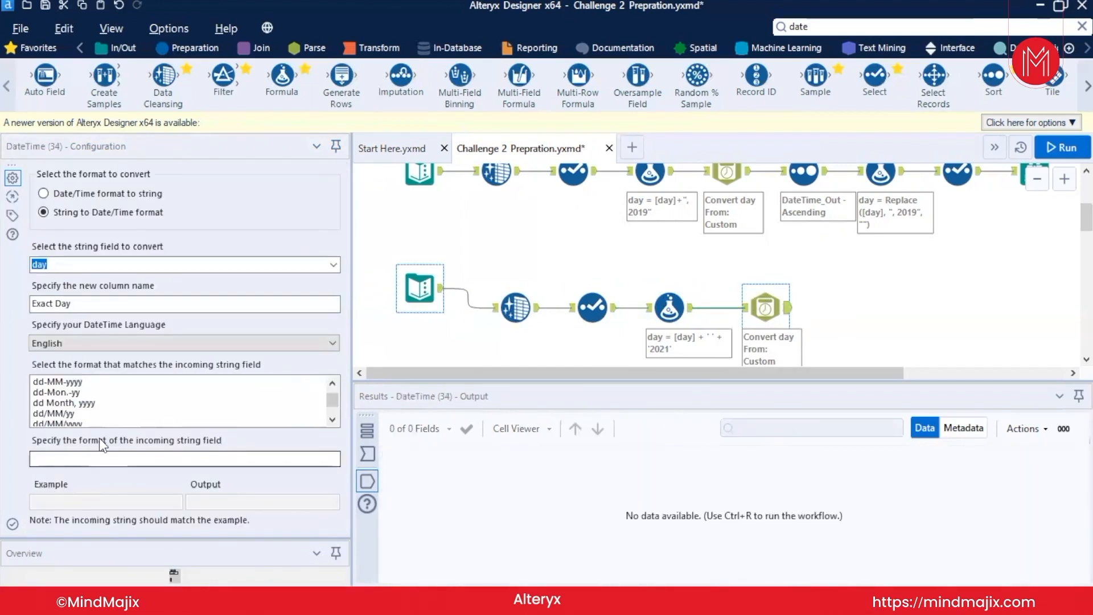
scroll(98, 411, down, 1)
scroll(97, 411, down, 2)
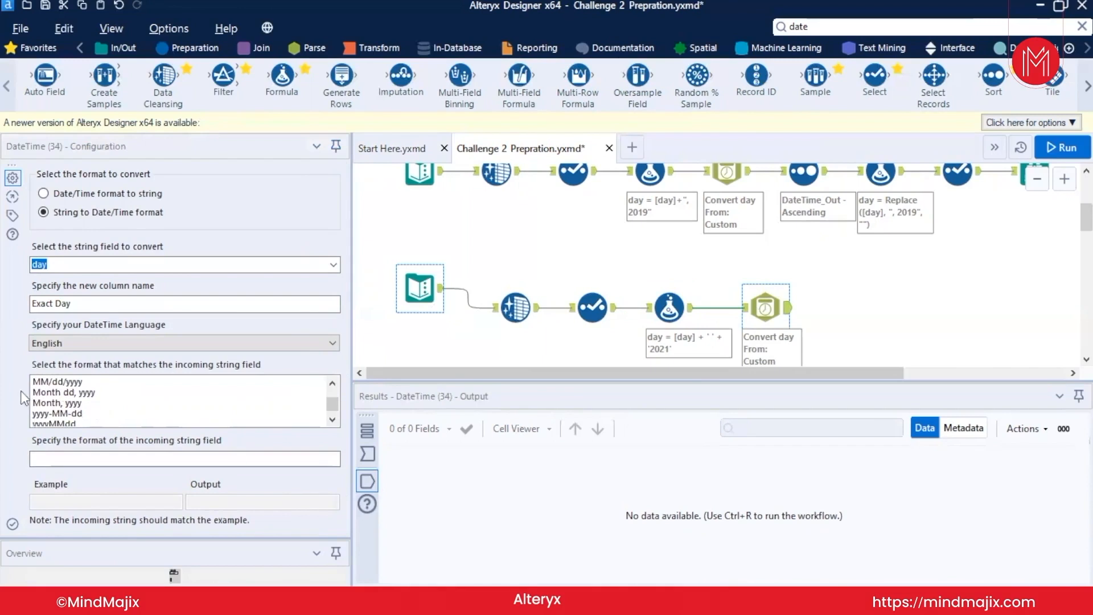
scroll(79, 410, down, 1)
click(78, 412)
click(79, 459)
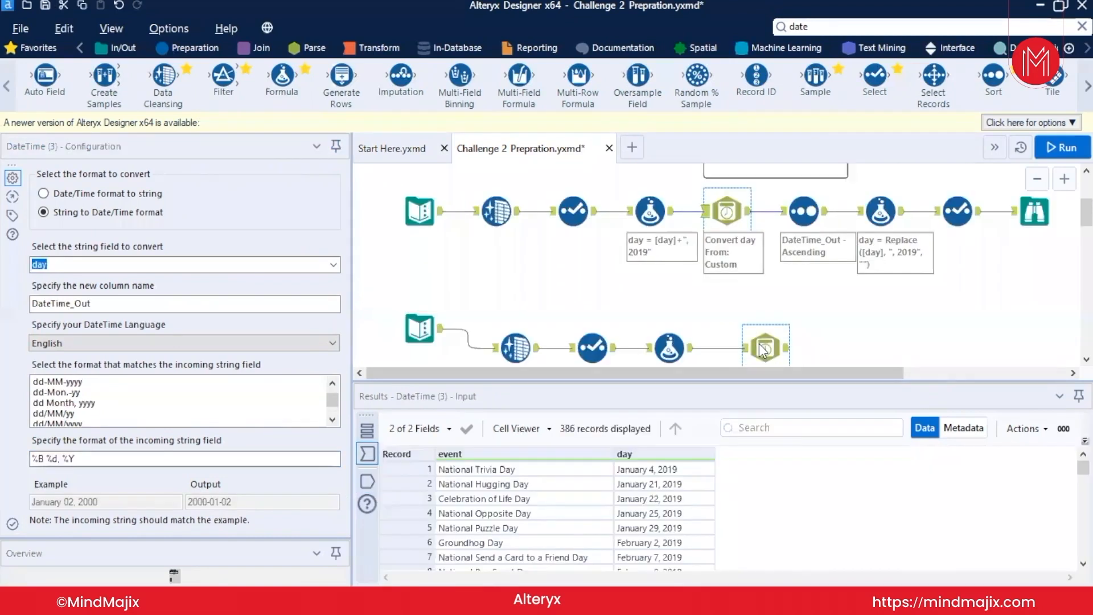
Step: Set the new DateTime tool's incoming string format to Custom with the pattern %B %d %Y
click(760, 344)
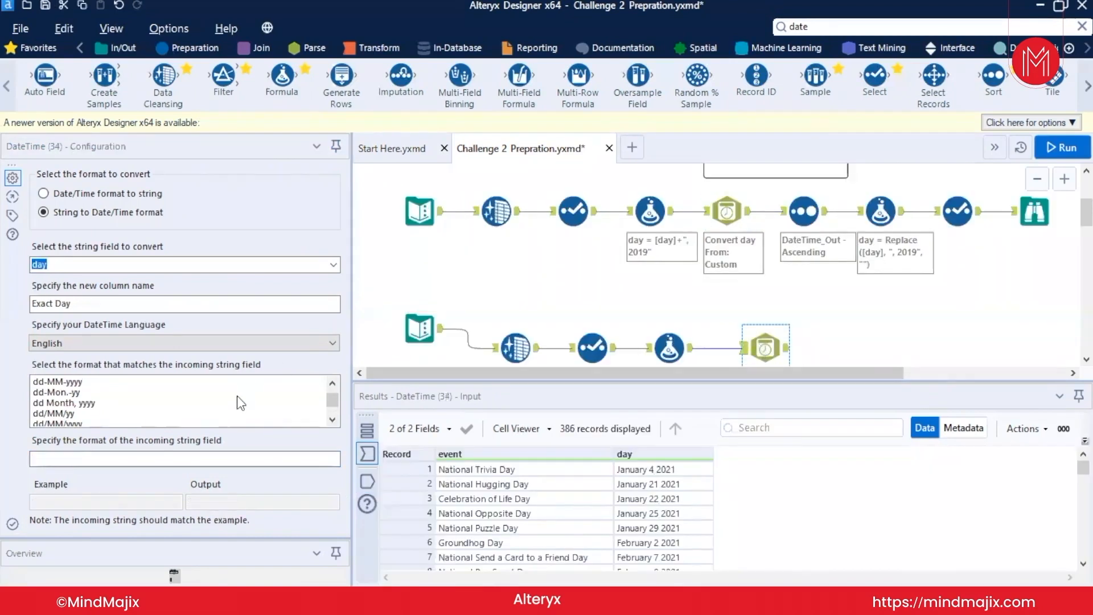
click(80, 459)
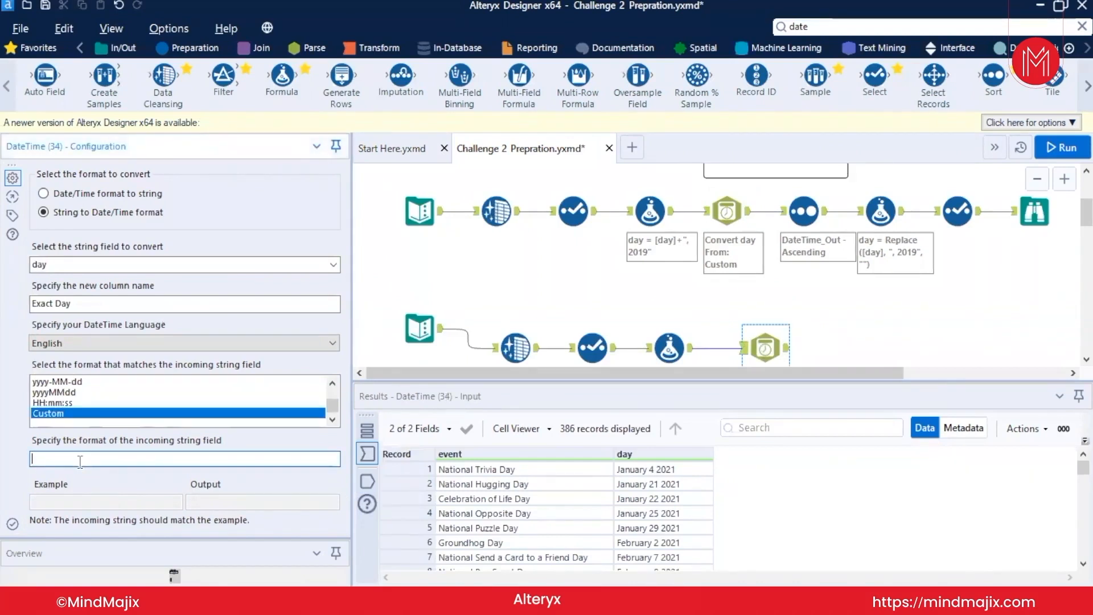
text(%B %d )
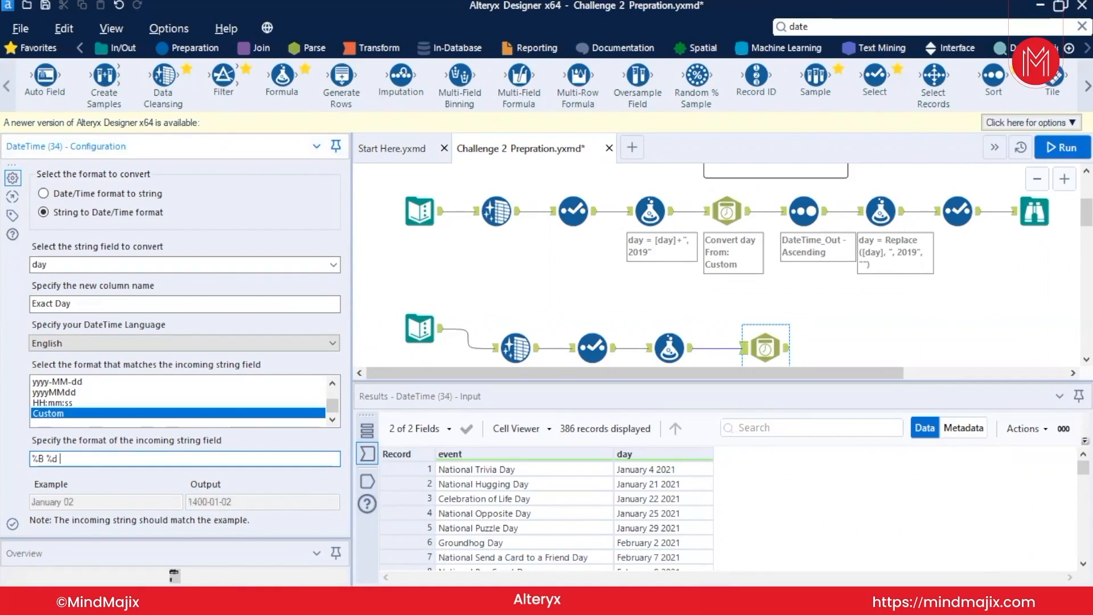
text(%Y)
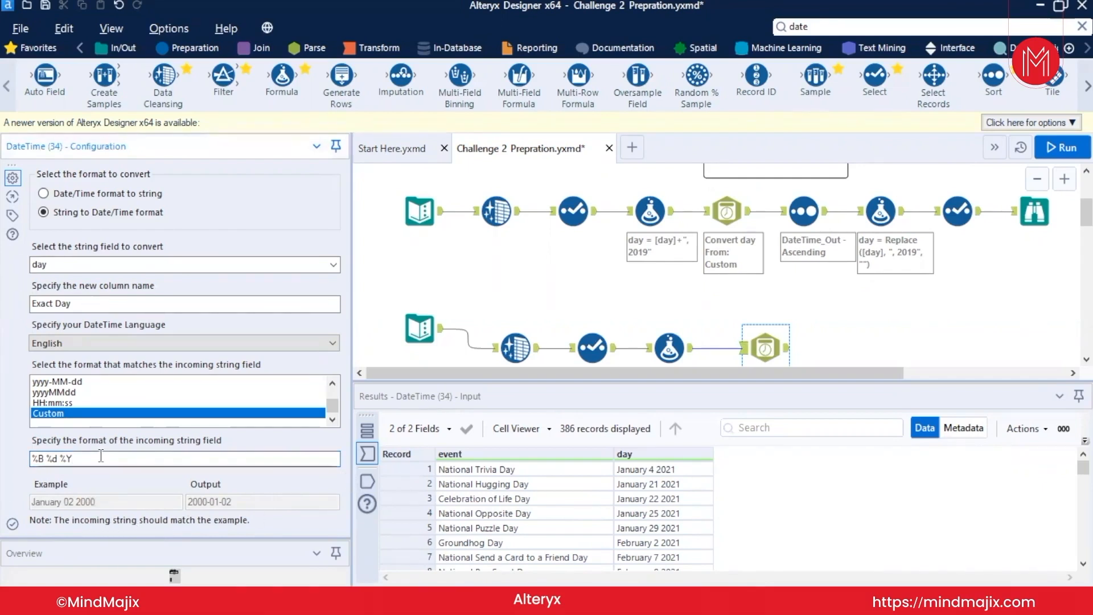
Step: Try lowercase b for the month and lowercase y for the year in the custom format, restoring %B %d %Y
drag(103, 459, 29, 464)
click(46, 460)
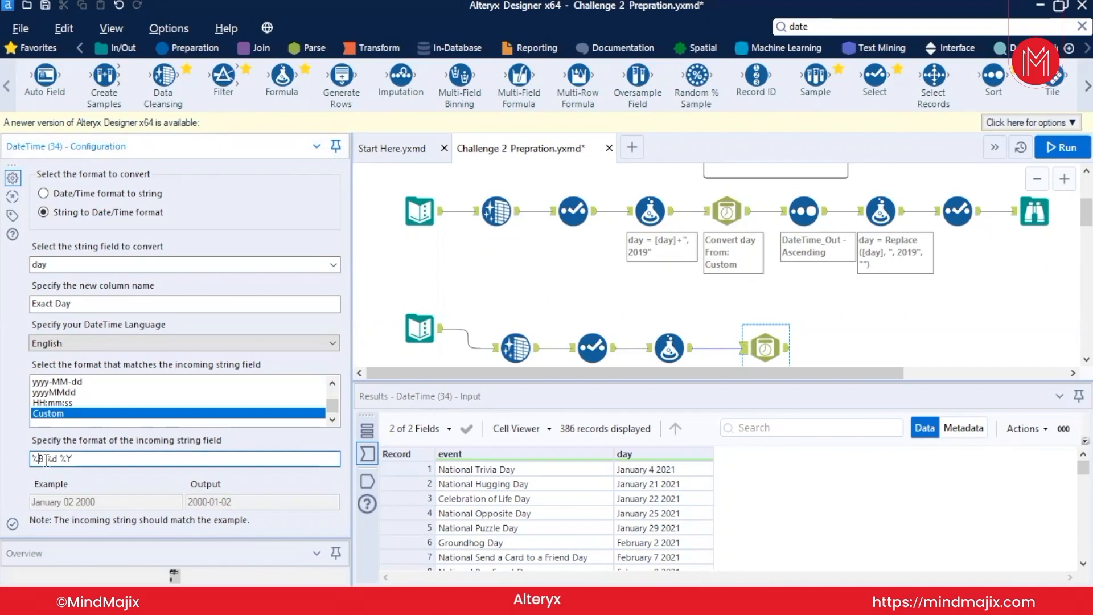
key(BackSpace)
text(b)
key(BackSpace)
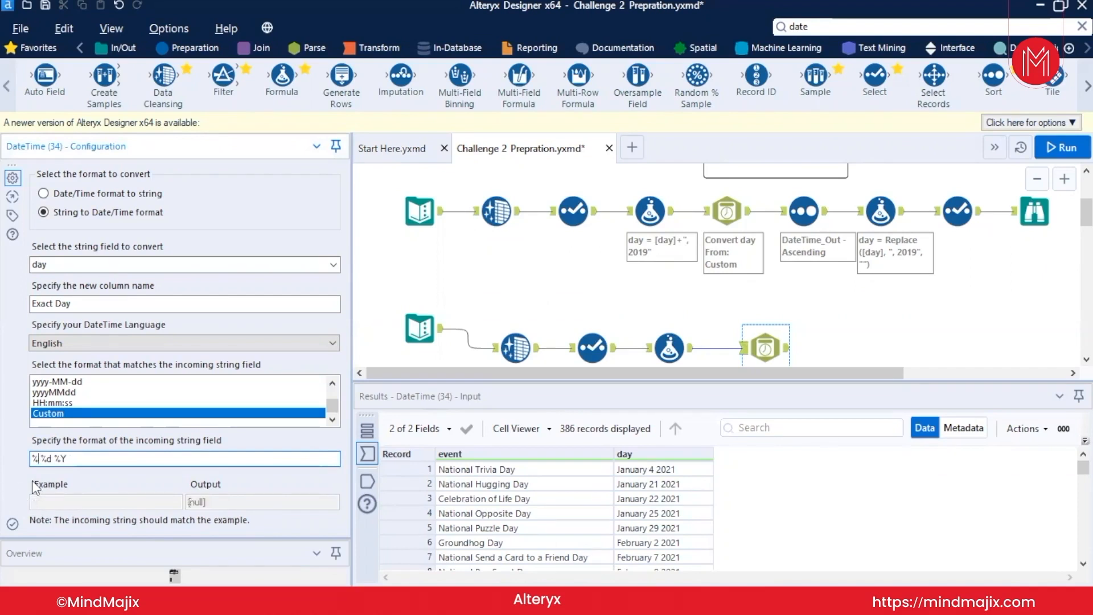
text(B)
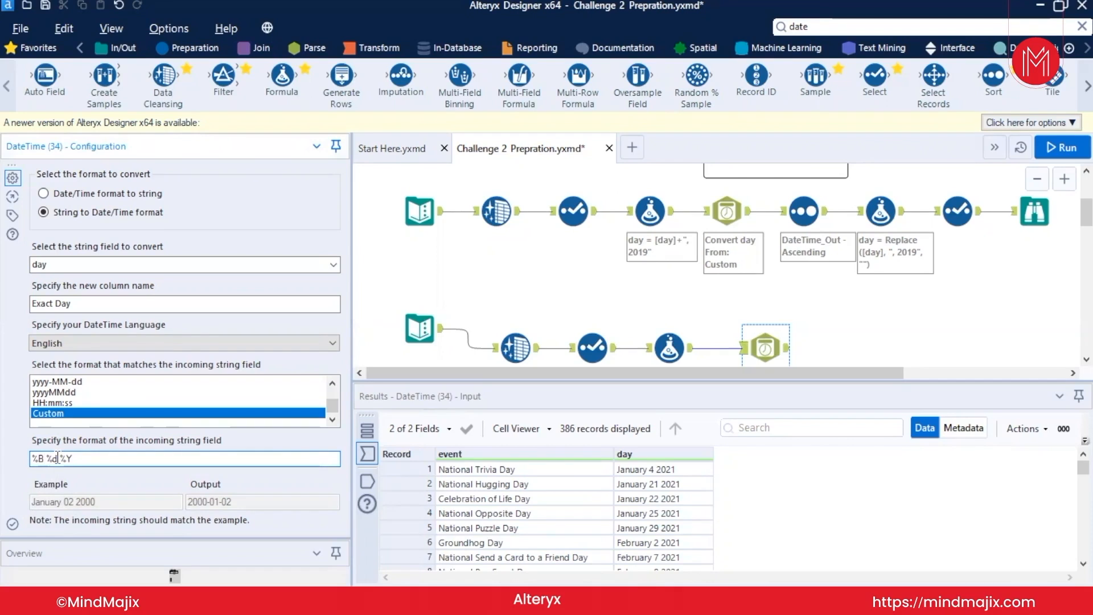
key(BackSpace)
text(y)
key(BackSpace)
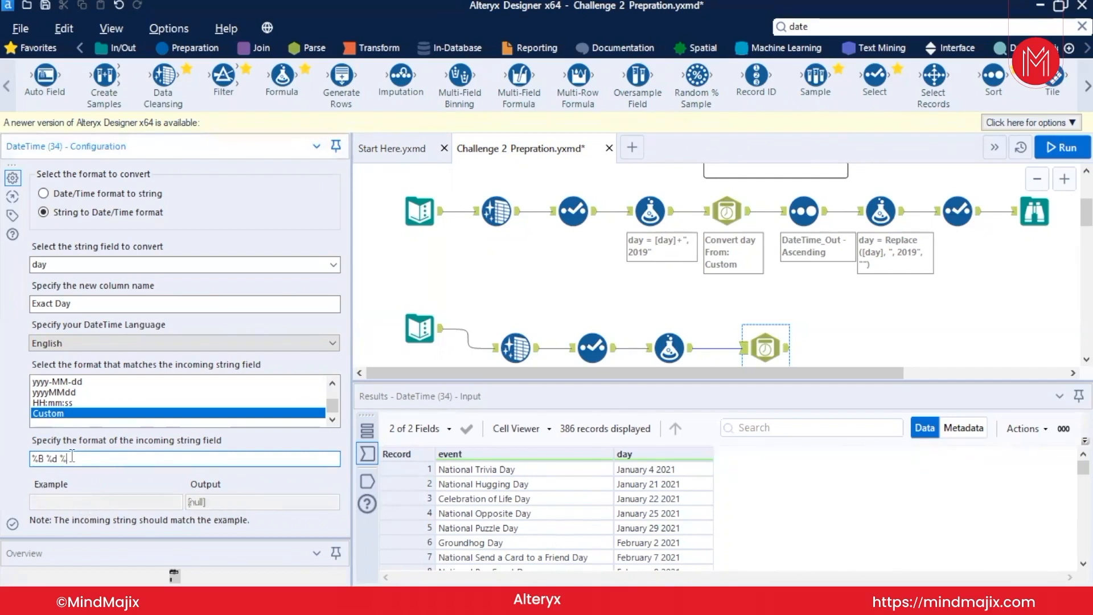
text(Y)
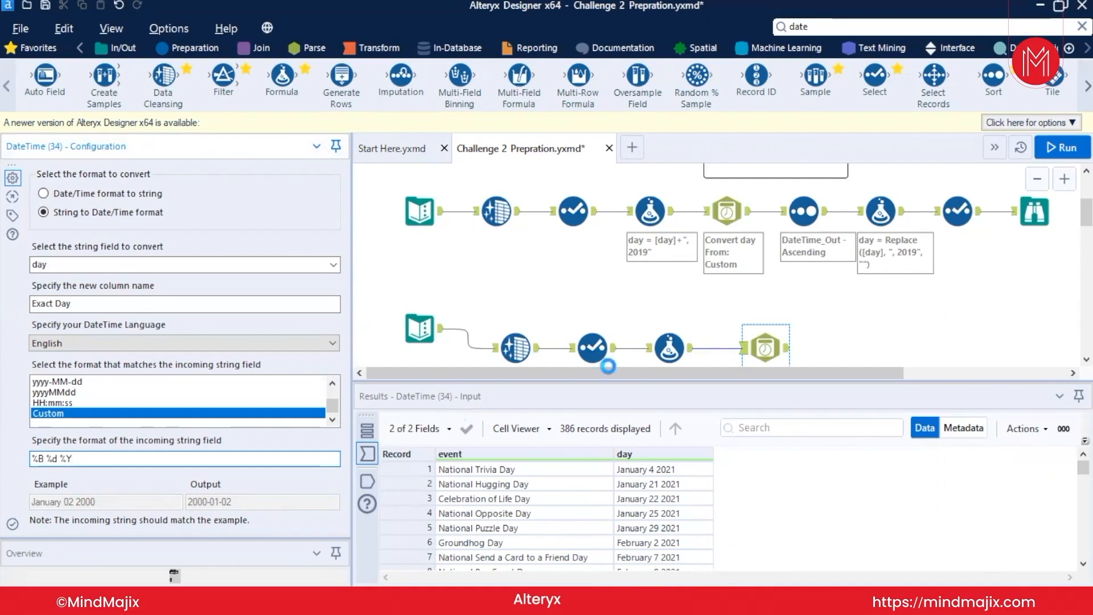
Step: Run the workflow, search for the Sort tool and connect it after the new DateTime tool
key(ctrl+r)
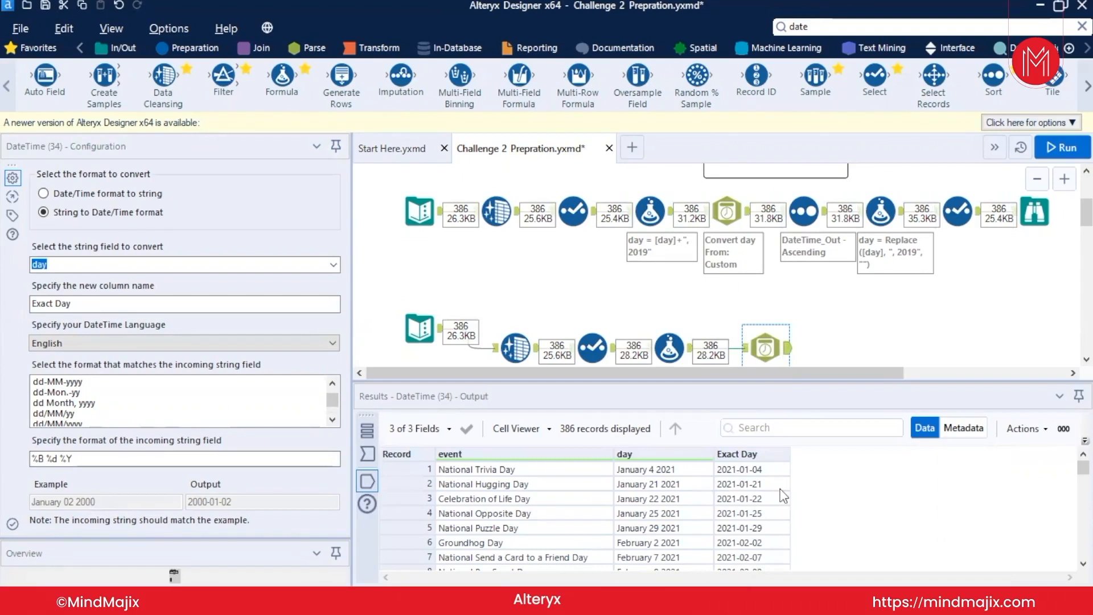
click(768, 330)
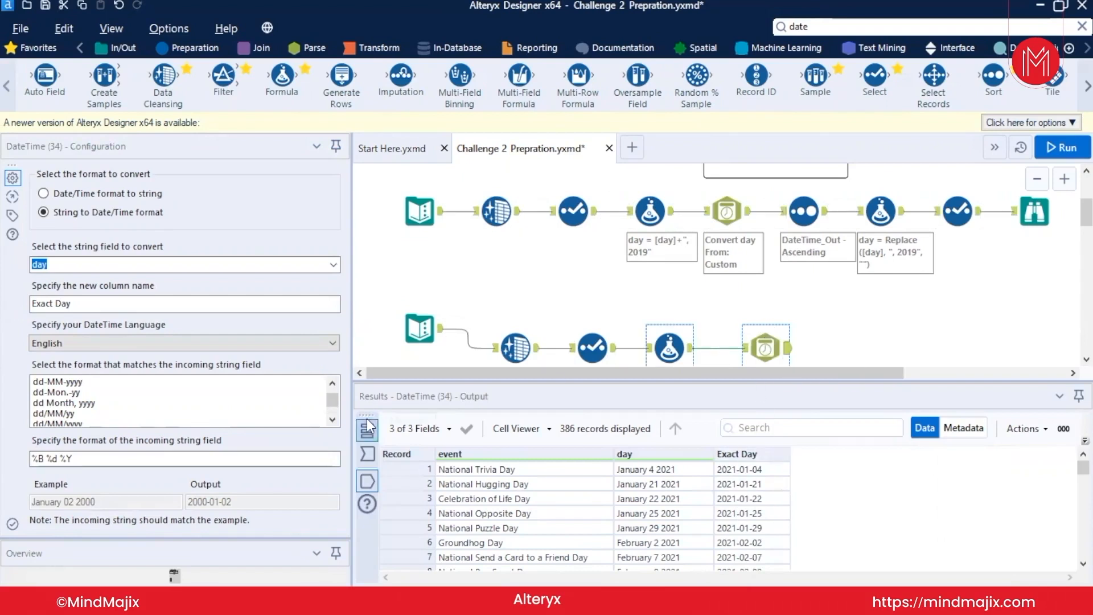
click(842, 30)
text(sort)
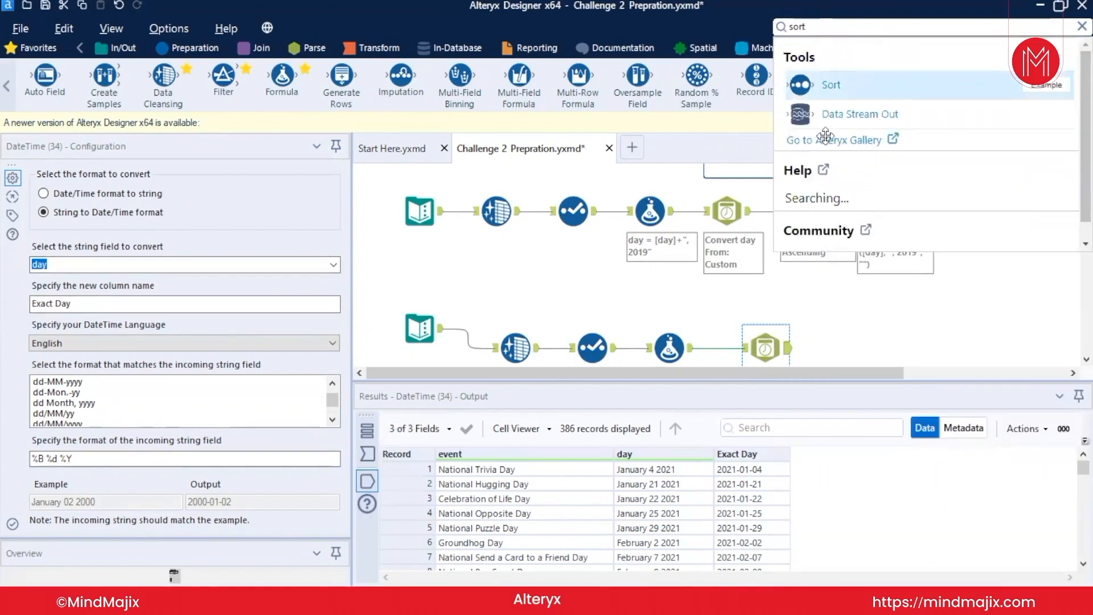
click(831, 80)
click(837, 348)
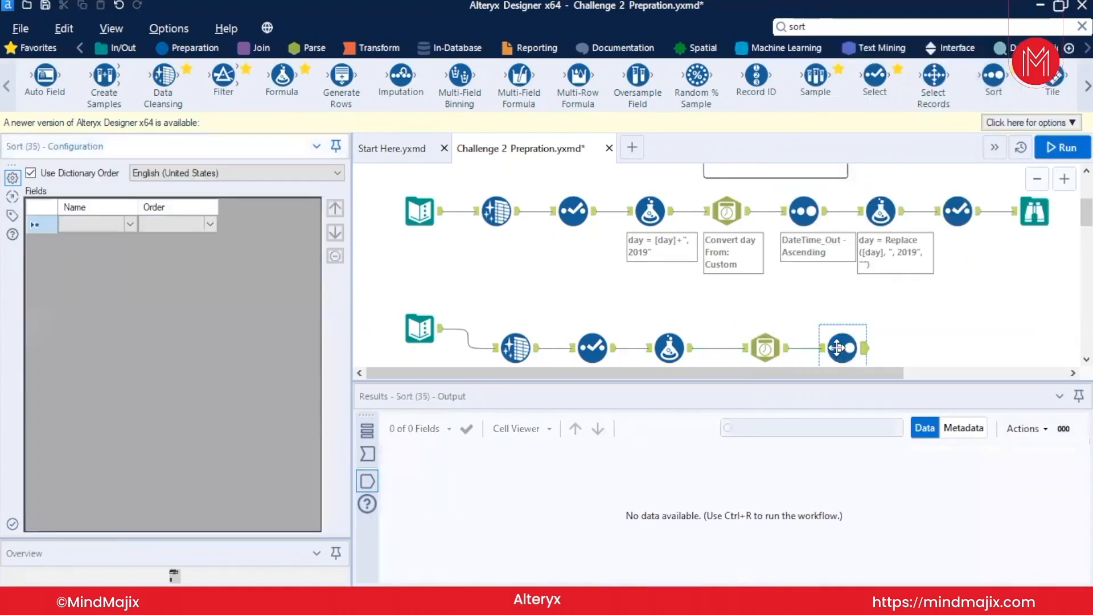
Step: Set the Sort tool to order records by Exact Day ascending and run the workflow
click(99, 221)
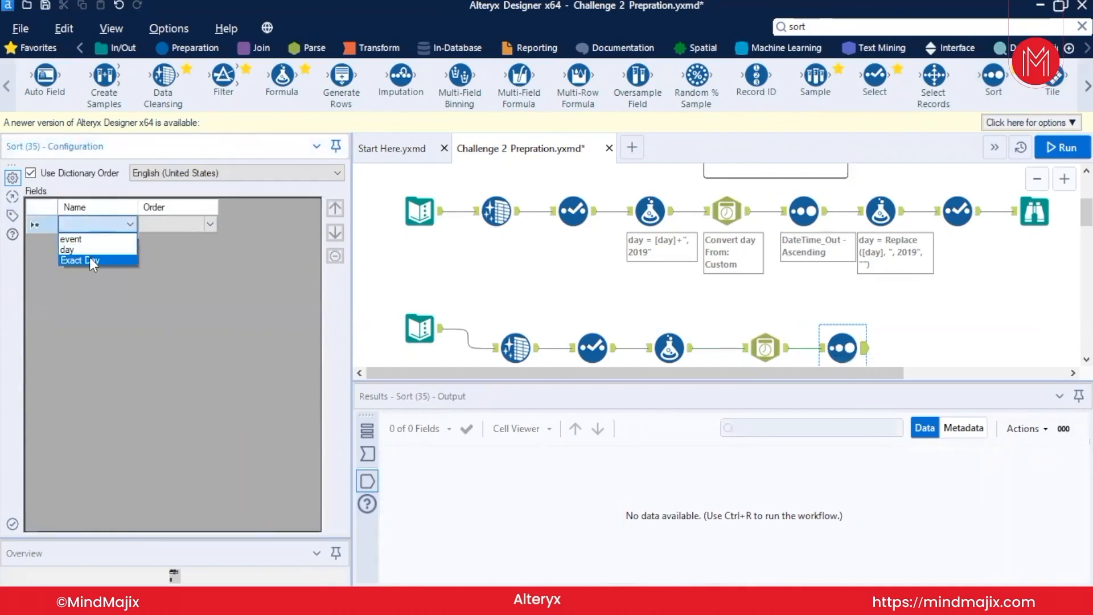
click(90, 259)
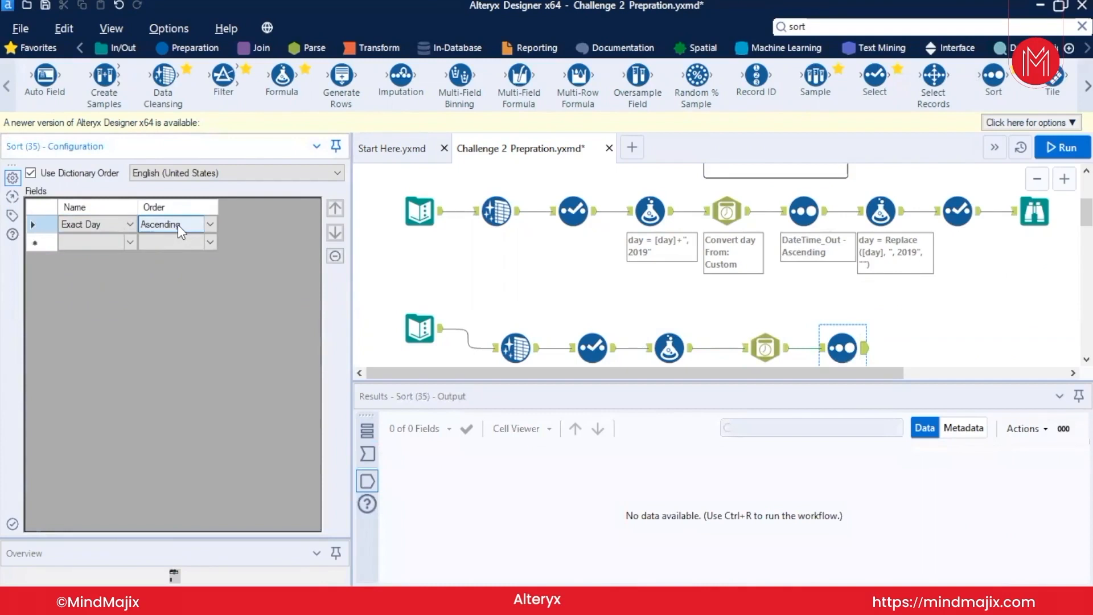
key(ctrl+r)
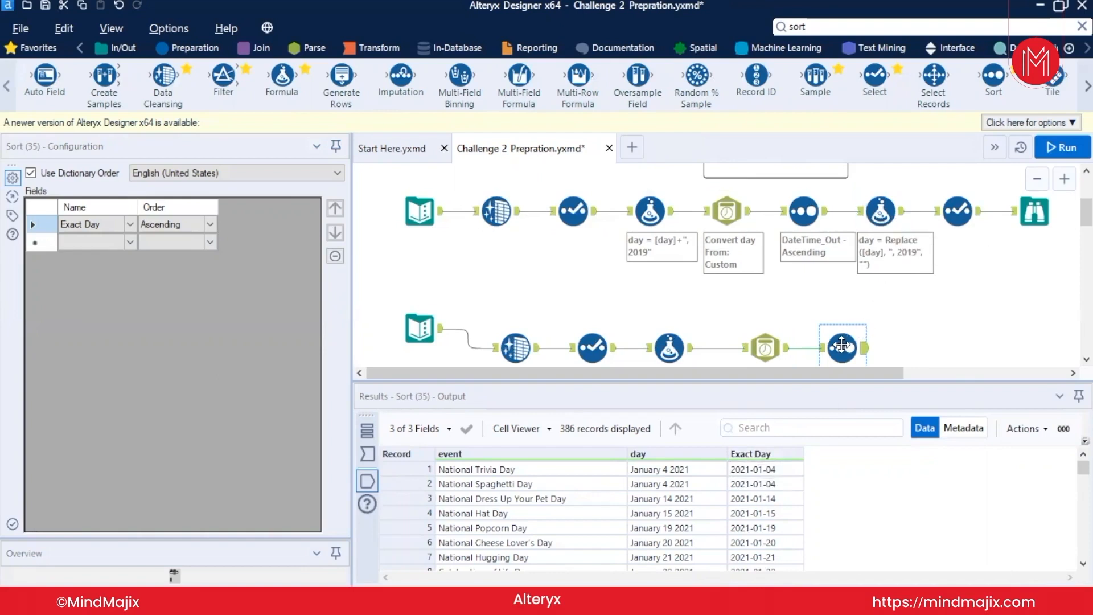
Step: Connect a Formula tool after the Sort tool and choose day as its output column
drag(282, 77, 909, 346)
click(74, 187)
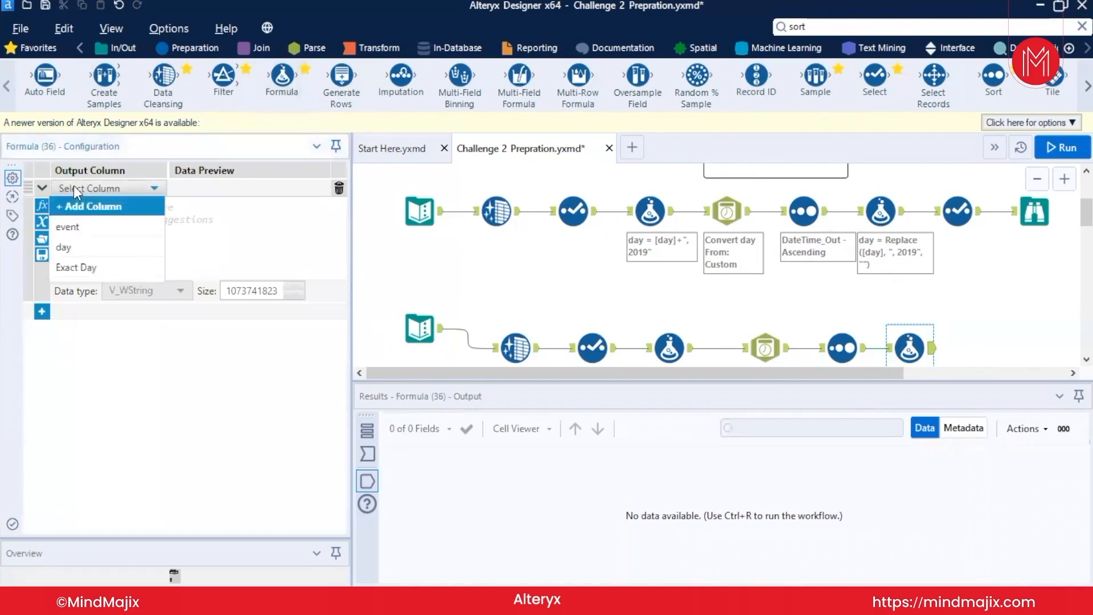
click(76, 251)
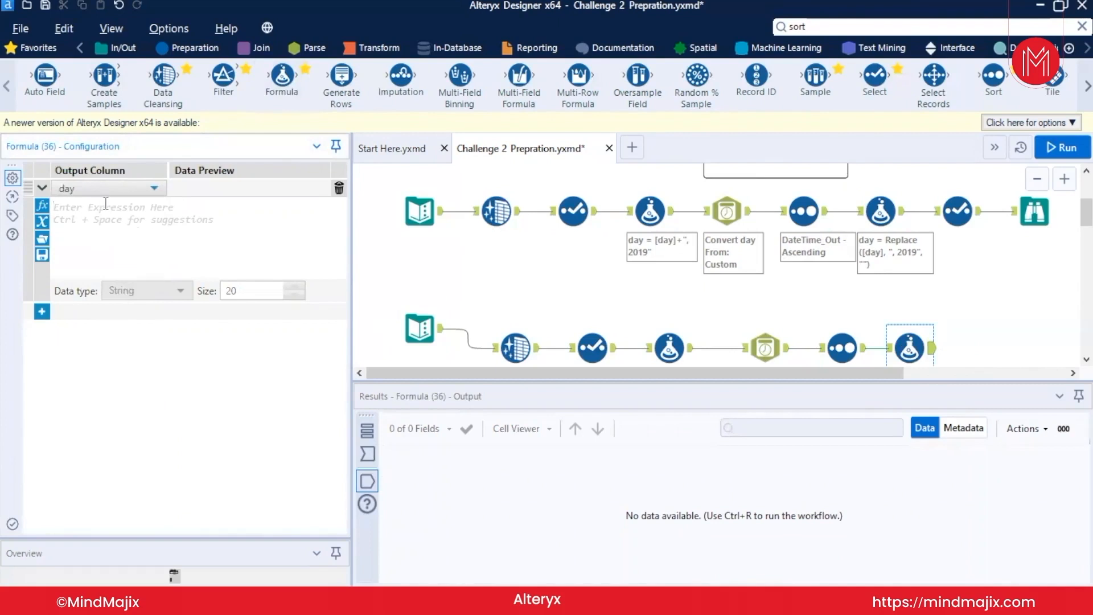
Step: Enter the expression Replace([day], '2021', '') for the day column and run the workflow
text(Repla)
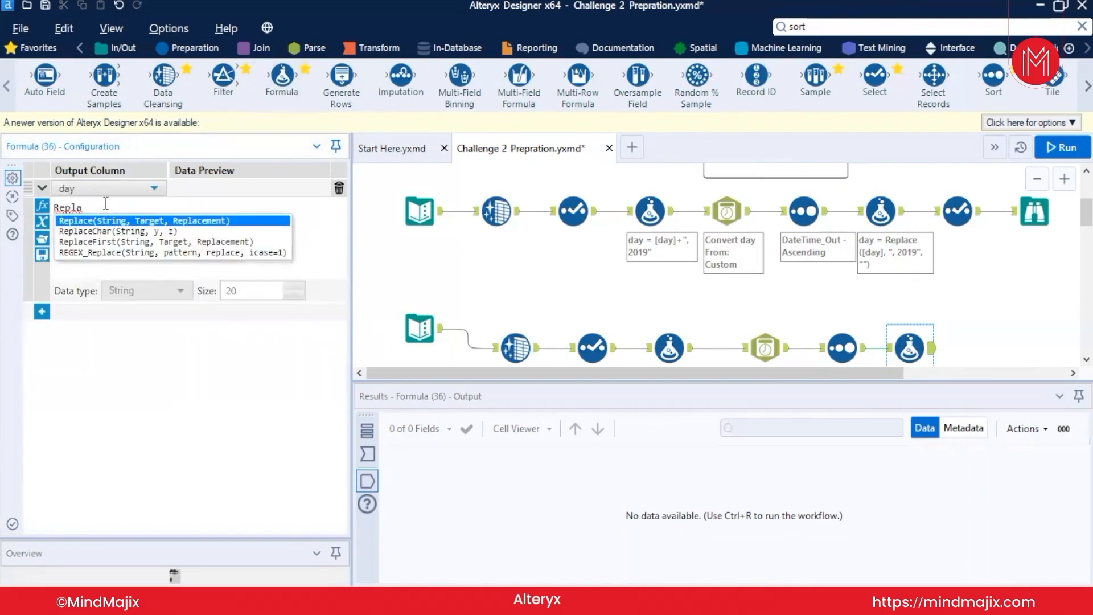
key(Return)
text(Da)
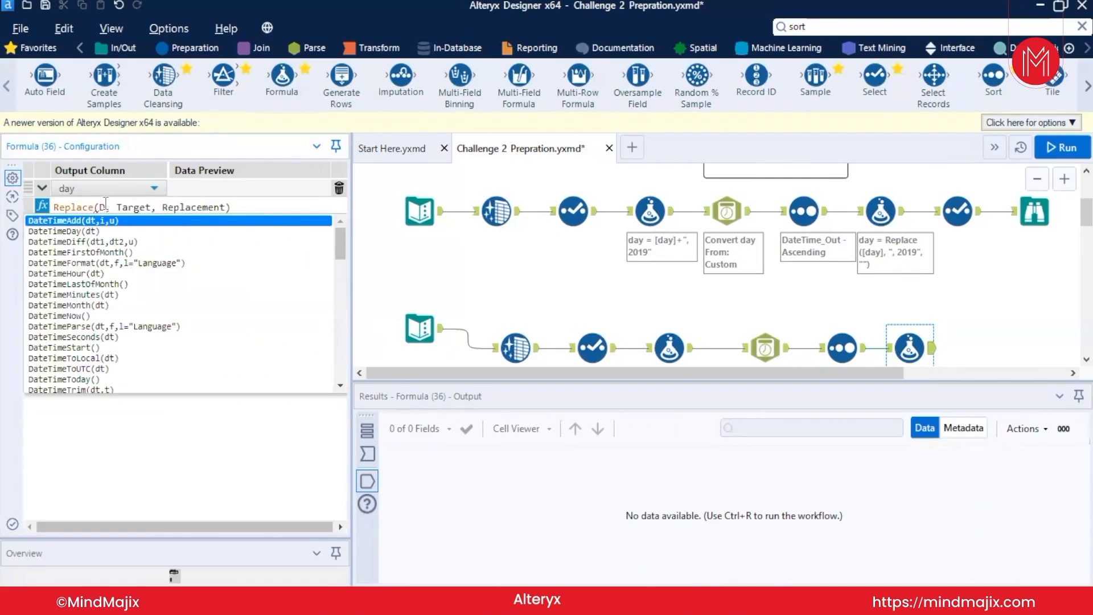
text(y)
double_click(117, 244)
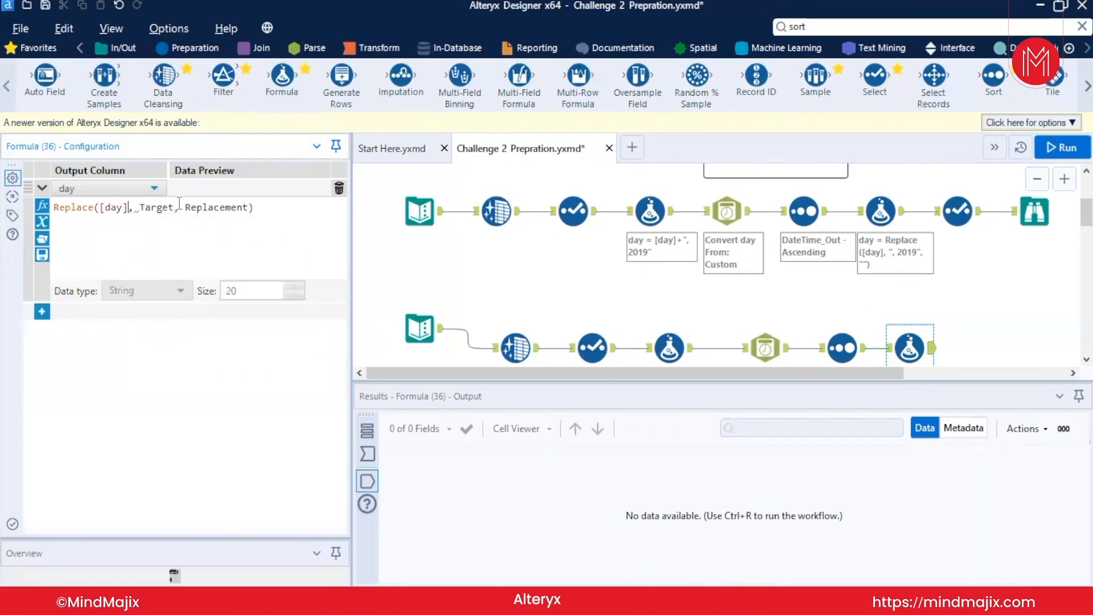
double_click(158, 209)
text('2021')
double_click(215, 215)
double_click(214, 207)
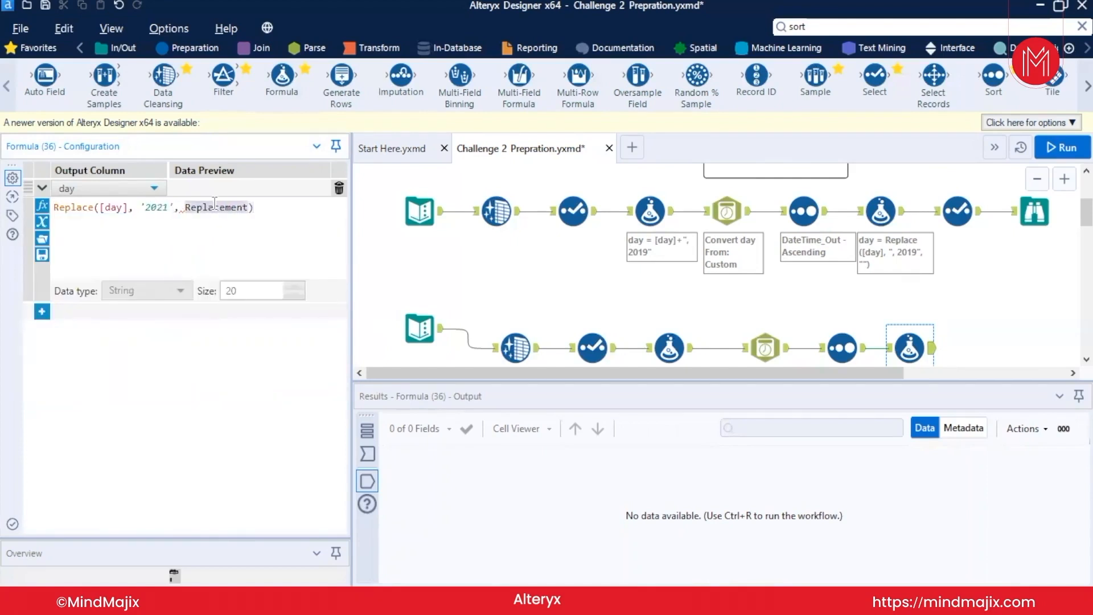
text('')
key(ctrl+s)
key(ctrl+r)
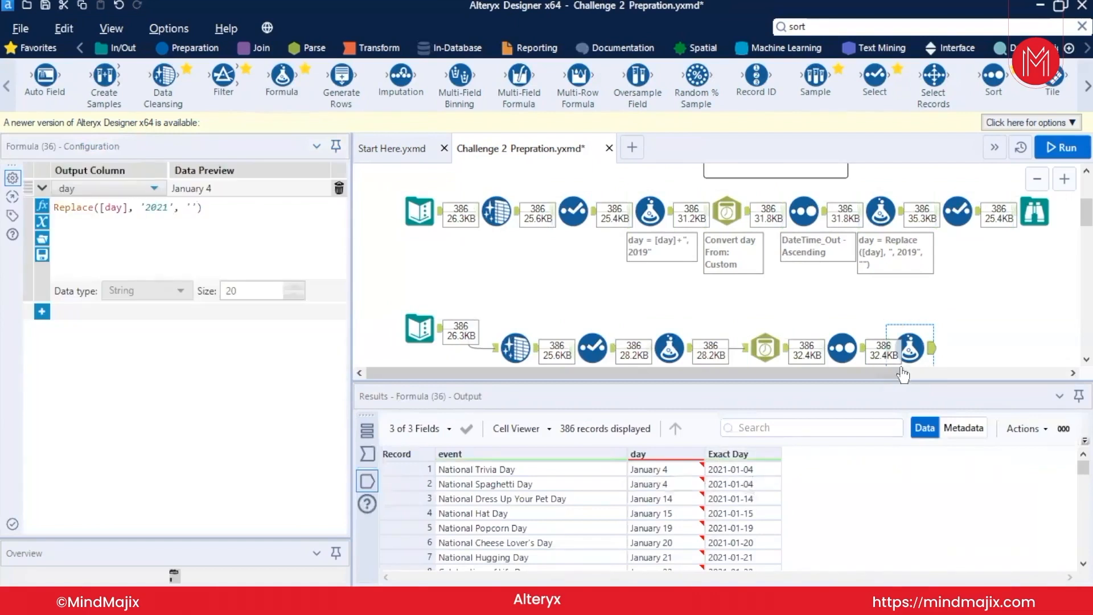
Step: Add a leading space to the Replace target so it reads ' 2021', rerun the workflow and review the day values
click(144, 206)
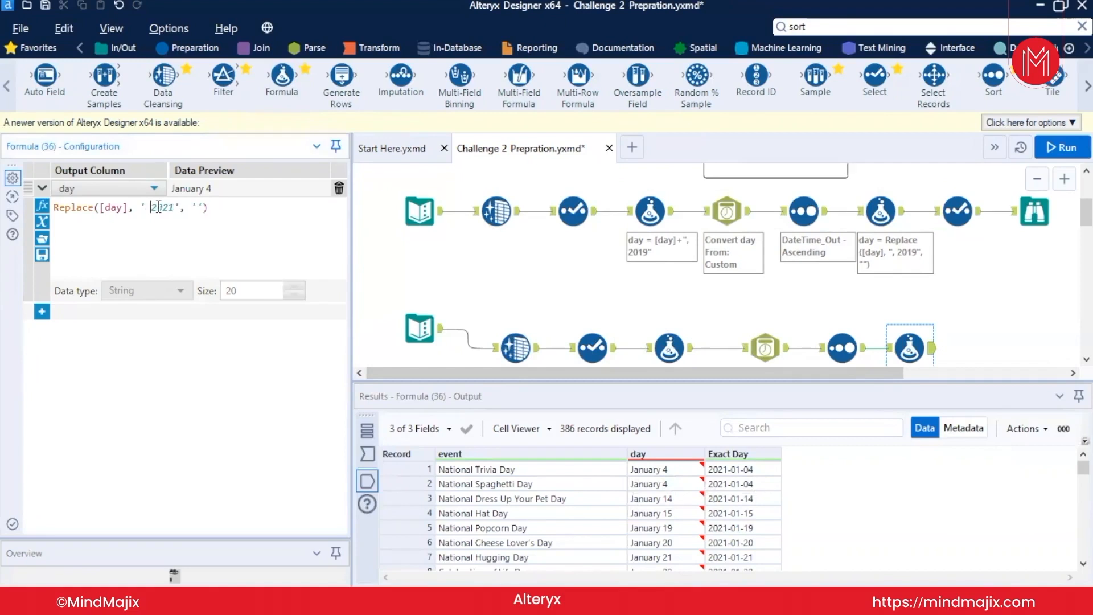
key(ctrl+r)
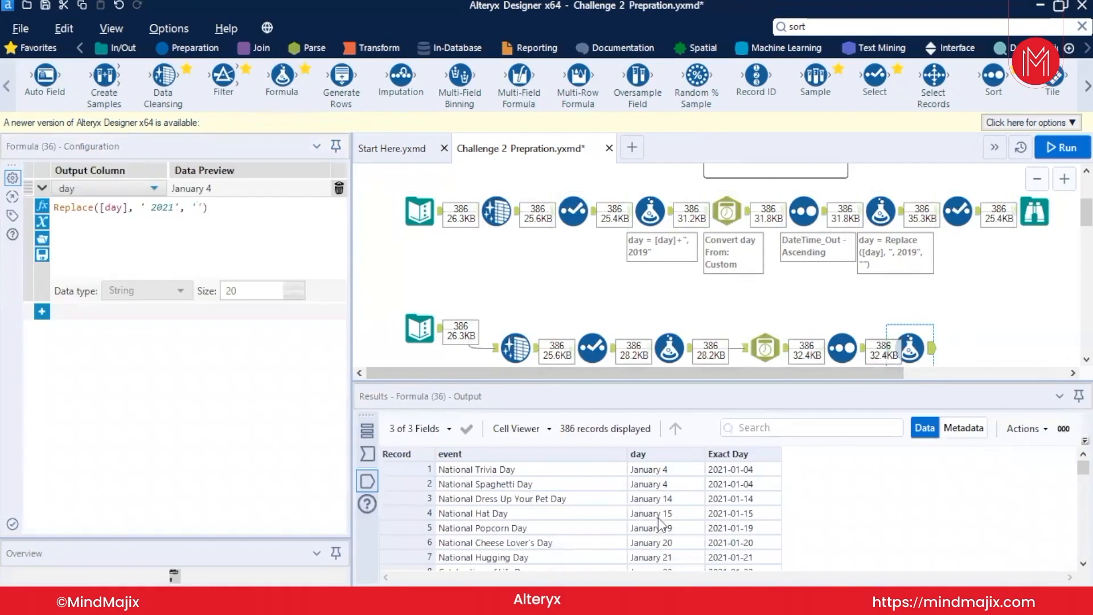
scroll(675, 517, down, 20)
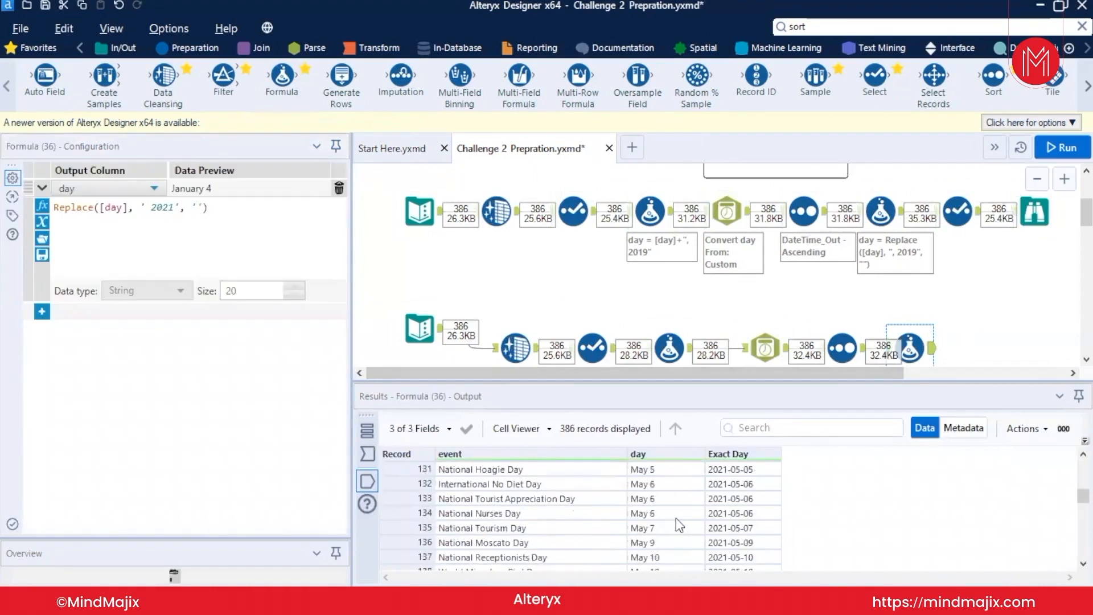
scroll(675, 517, down, 5)
scroll(675, 517, up, 20)
scroll(675, 518, up, 20)
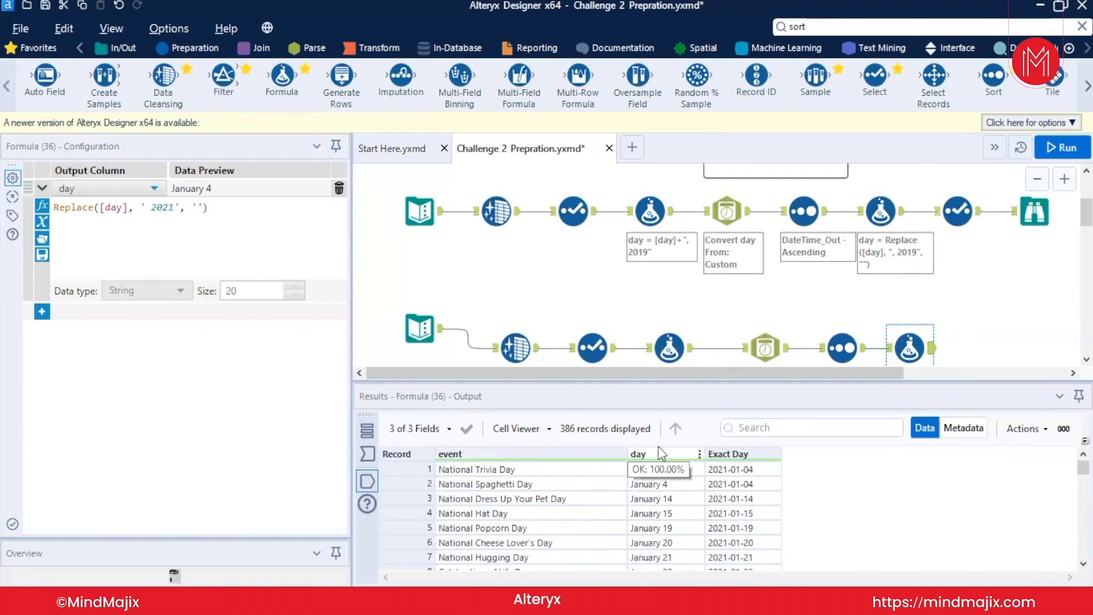
Step: Delete the old workflow row that uses 2019 and move the rebuilt workflow up into its place
drag(384, 187, 1031, 248)
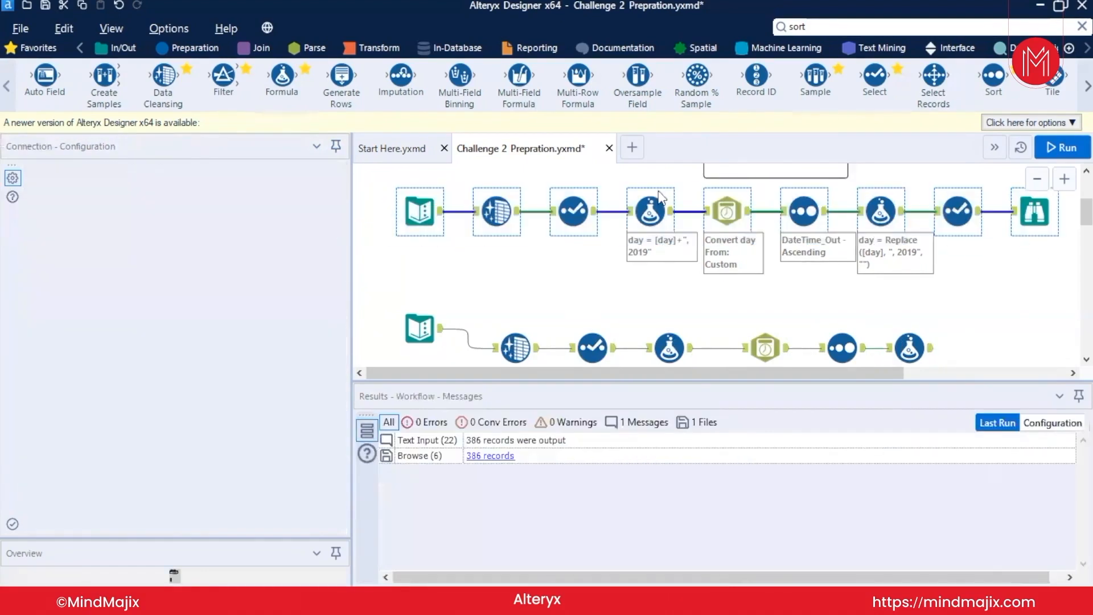
key(Delete)
drag(367, 293, 937, 364)
drag(406, 326, 435, 209)
click(652, 316)
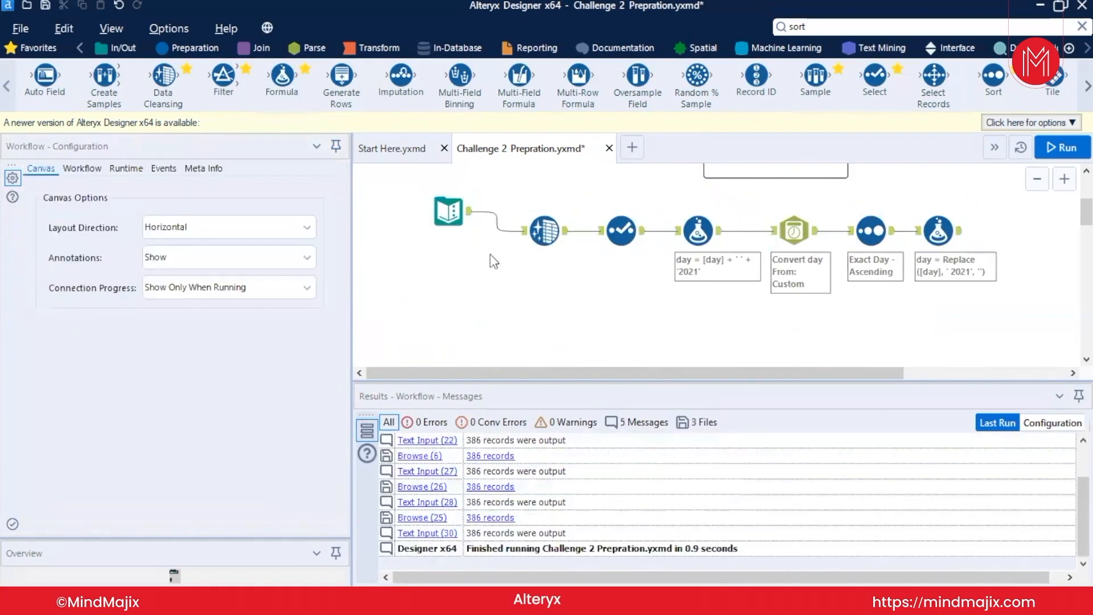
Step: Add a Comment box below the rebuilt workflow row and enlarge it into a wide rectangle
scroll(493, 261, up, 5)
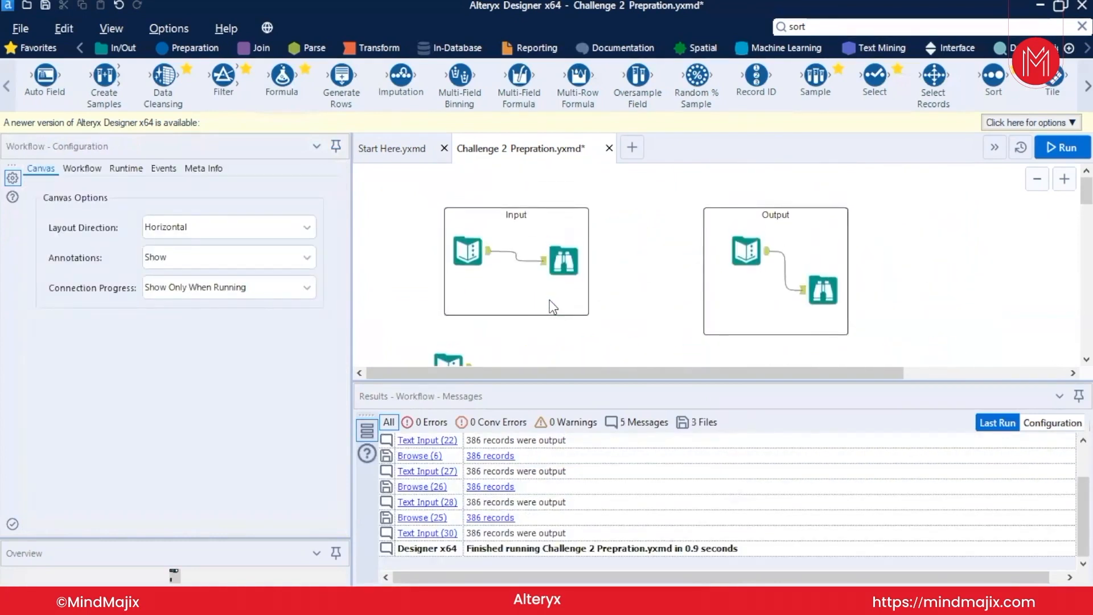
scroll(551, 306, down, 7)
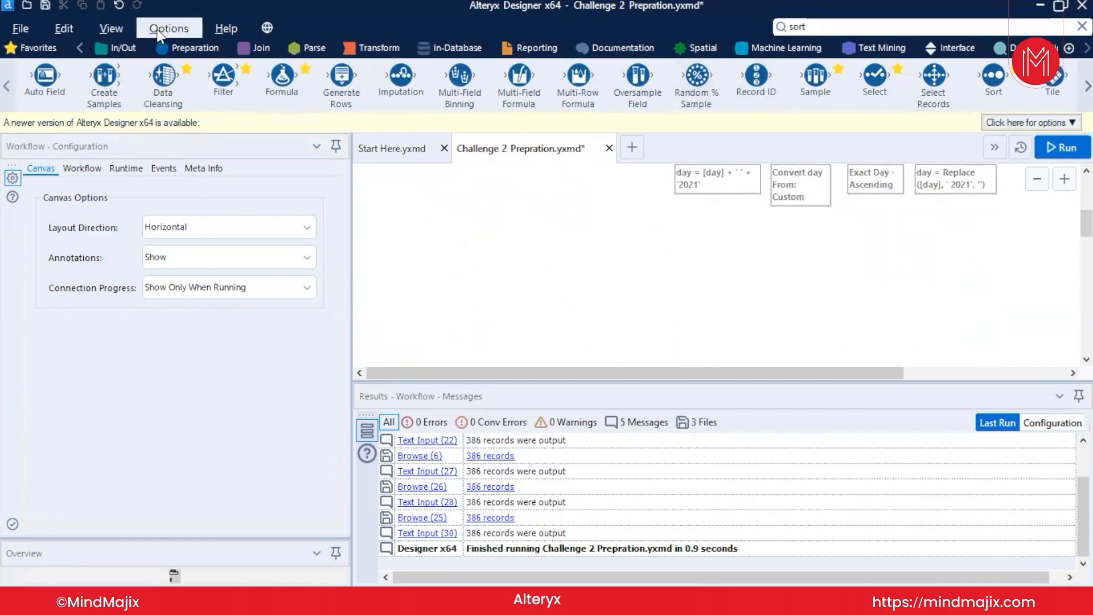
click(595, 48)
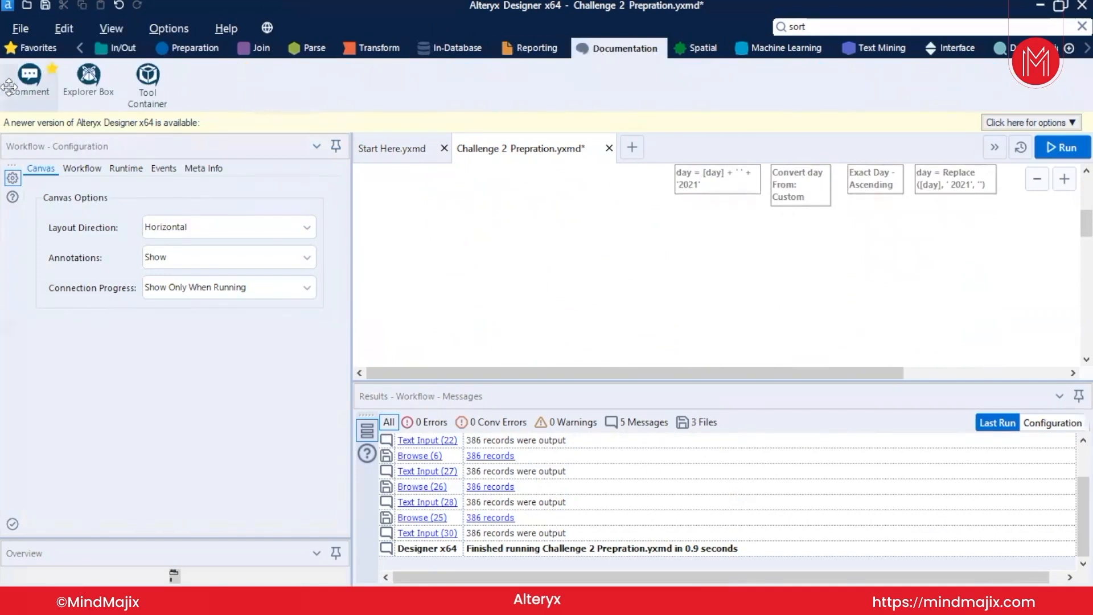
drag(29, 75, 404, 246)
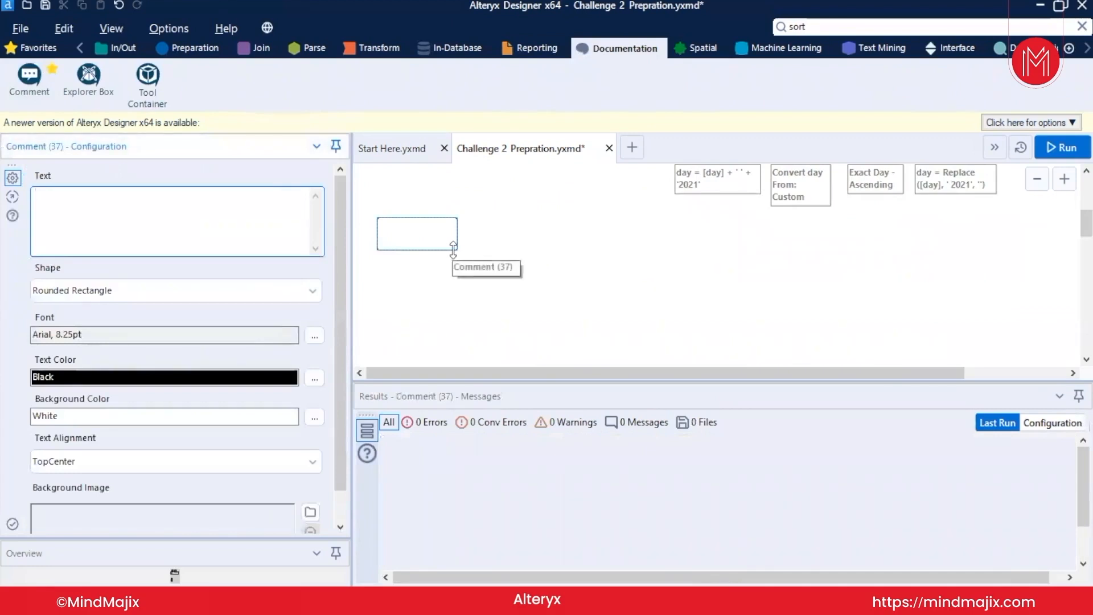
drag(451, 249, 605, 276)
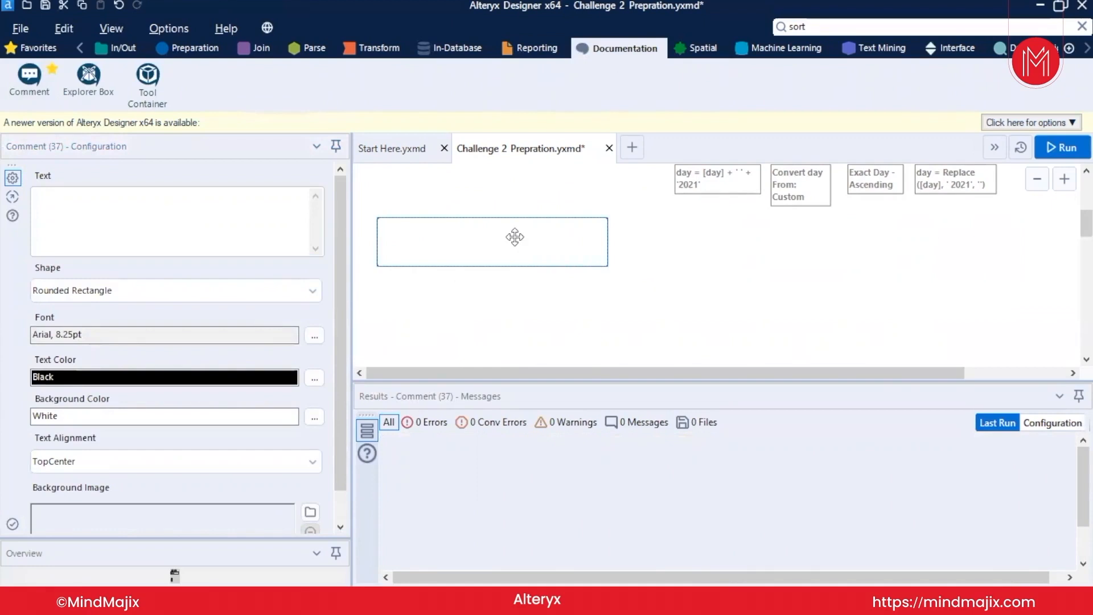
Step: Enter the comment text "In this Session i am covering Imputation ,Sample And Random Sample"
click(48, 191)
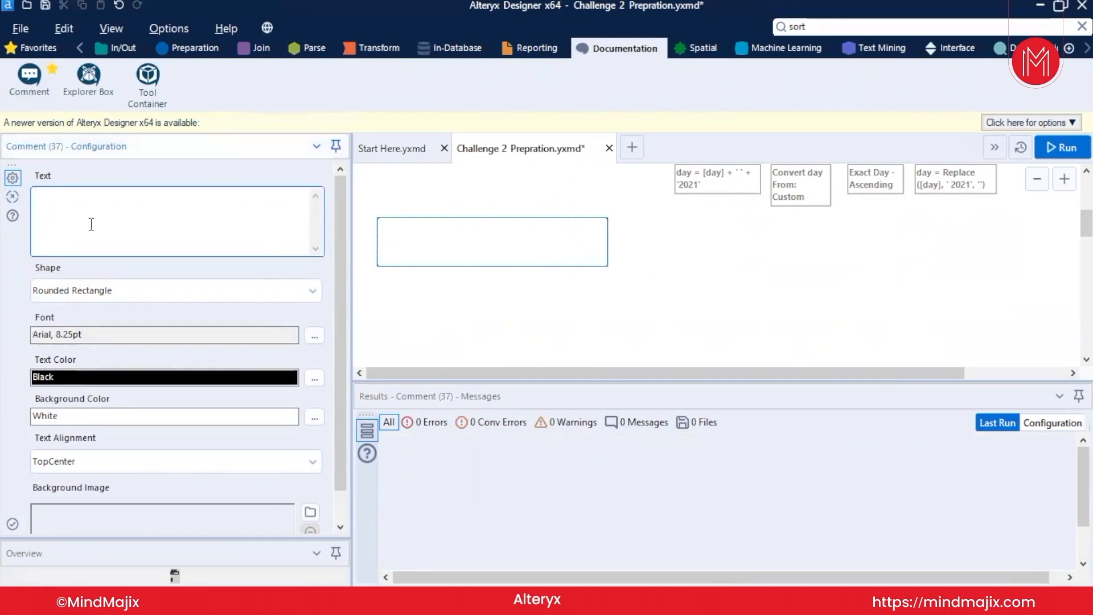
text(In this Se)
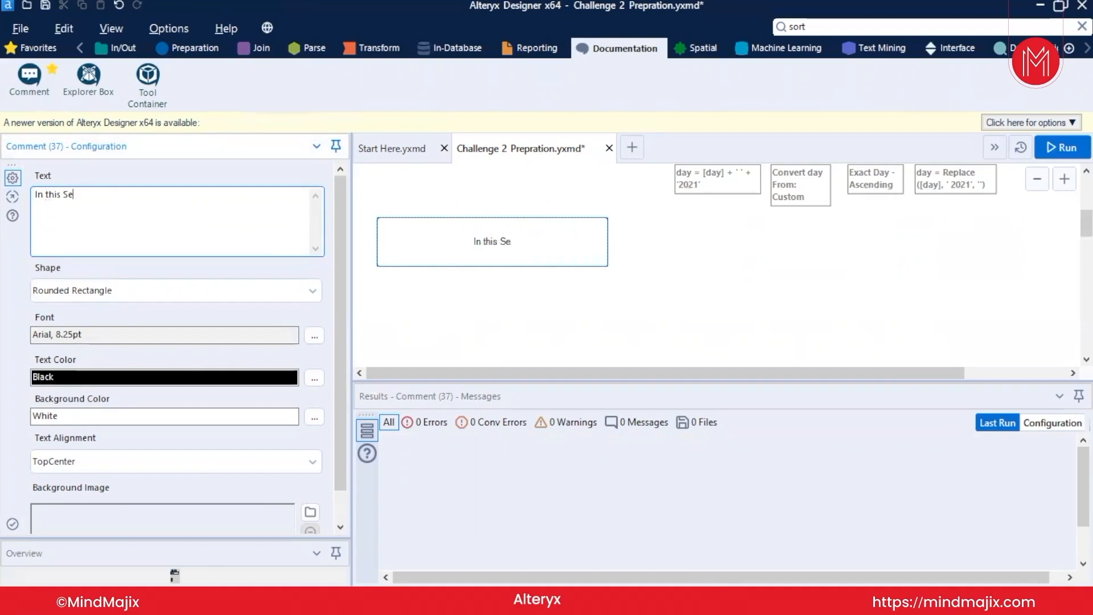
text(ssion i am co)
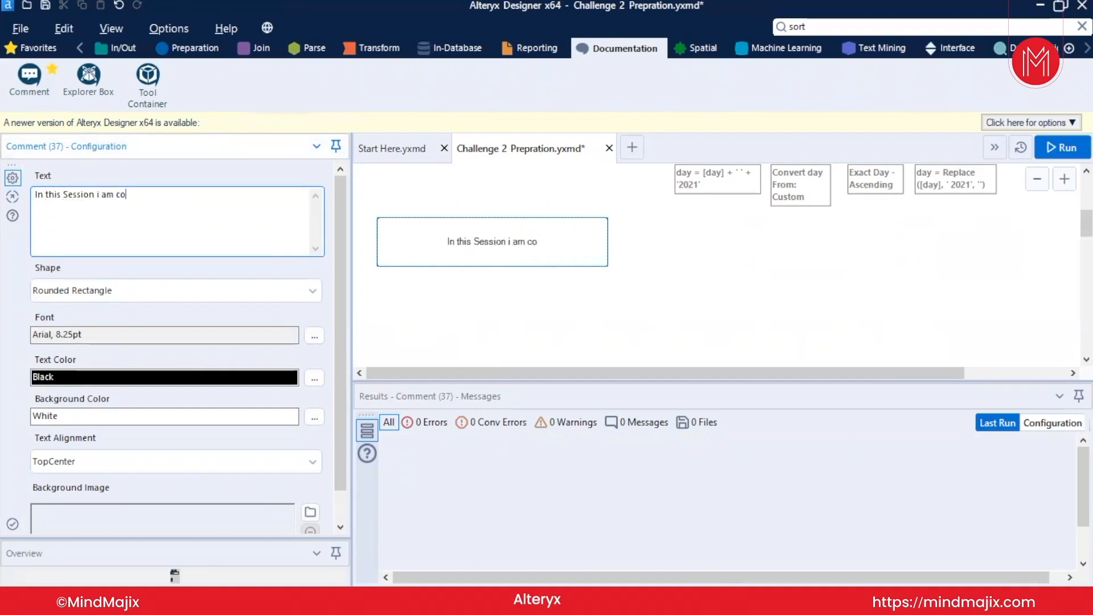
text(vering )
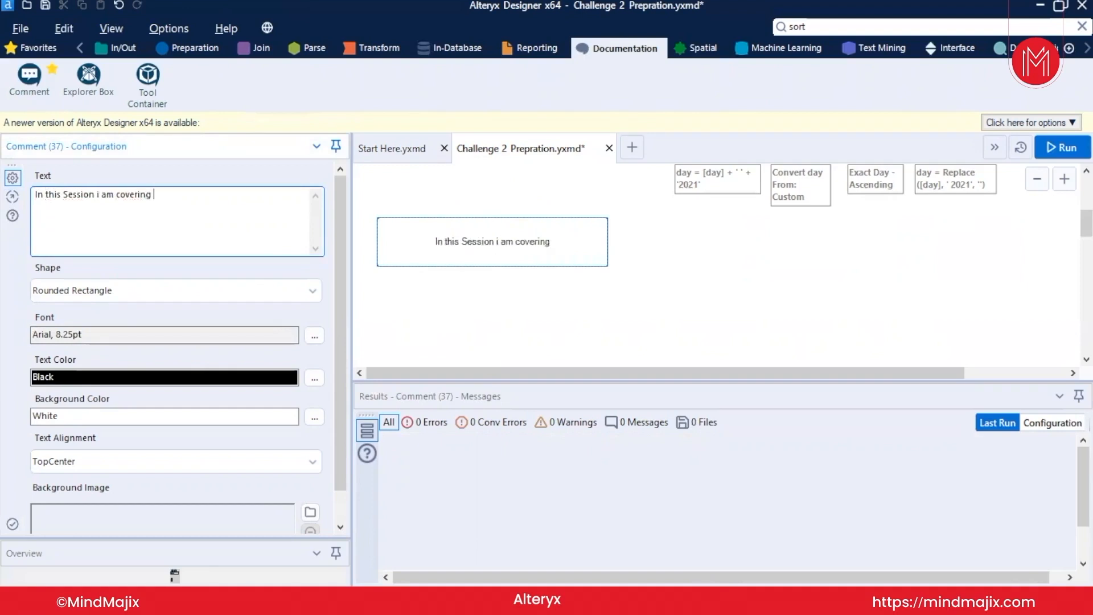
text(lng)
key(BackSpace)
key(BackSpace)
text(mputation ,Select)
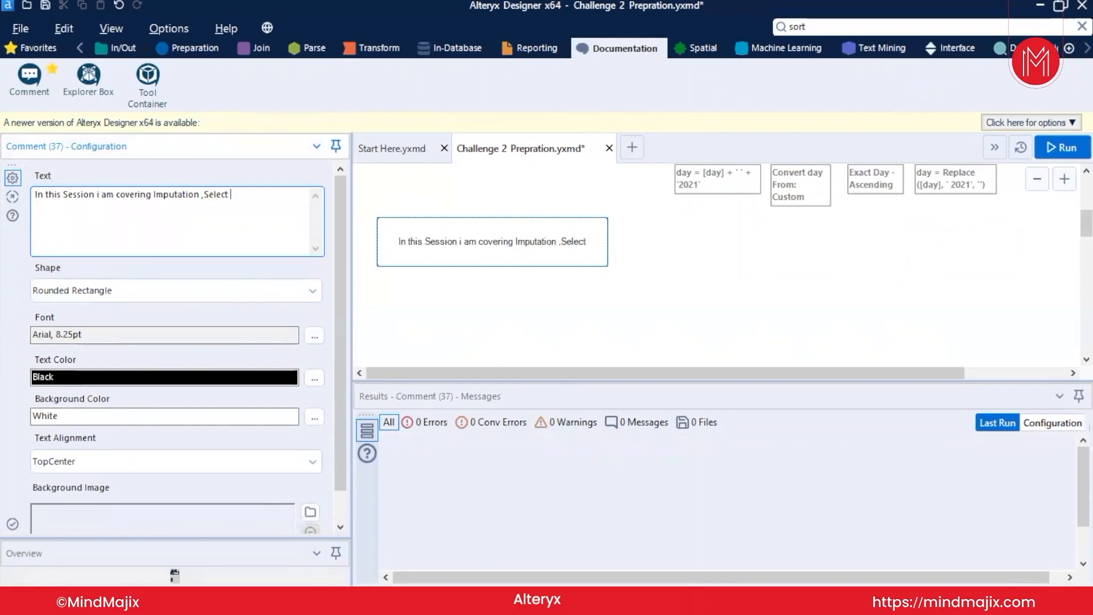
key(BackSpace)
key(BackSpace)
key(BackSpace)
key(BackSpace)
key(BackSpace)
key(BackSpace)
text(Sample And Random )
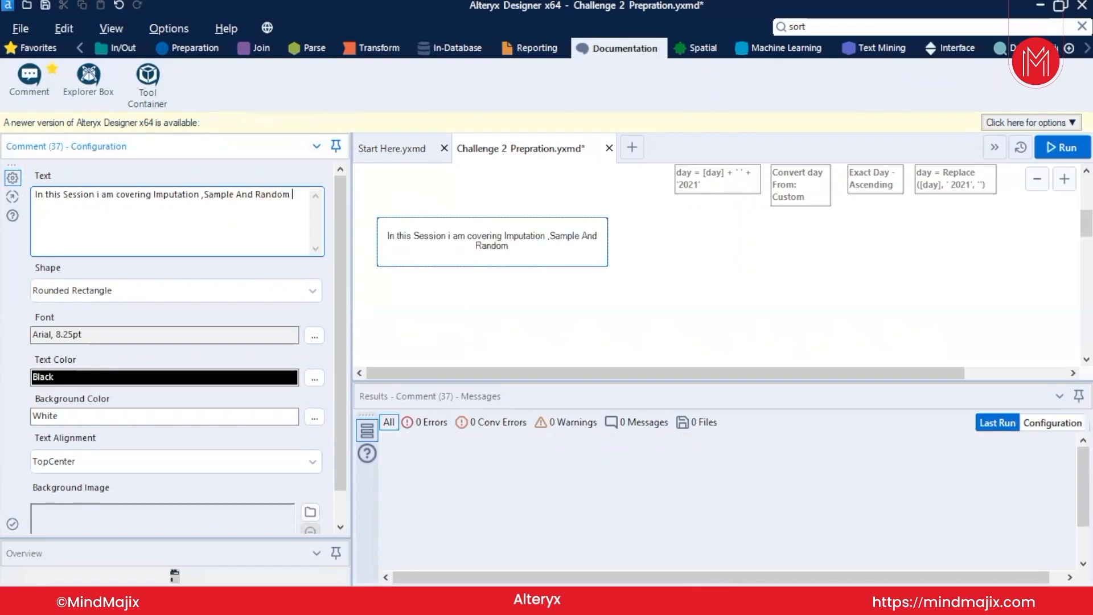
text(Same)
key(BackSpace)
text(ple)
click(492, 326)
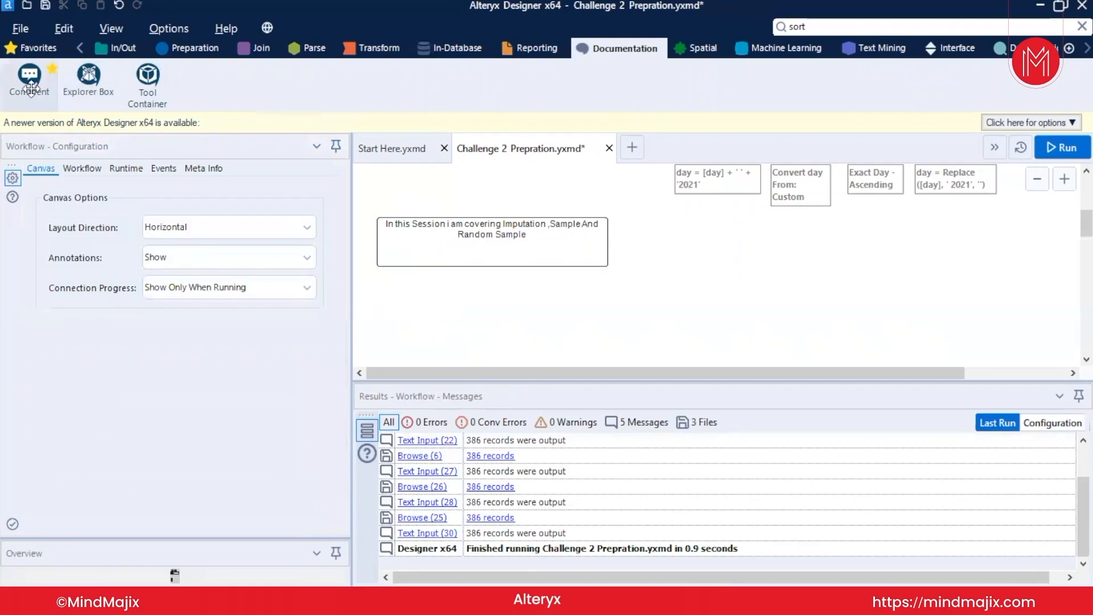
Step: Add a Tool Container beside the comment and move the whole workflow row into it
scroll(562, 180, up, 3)
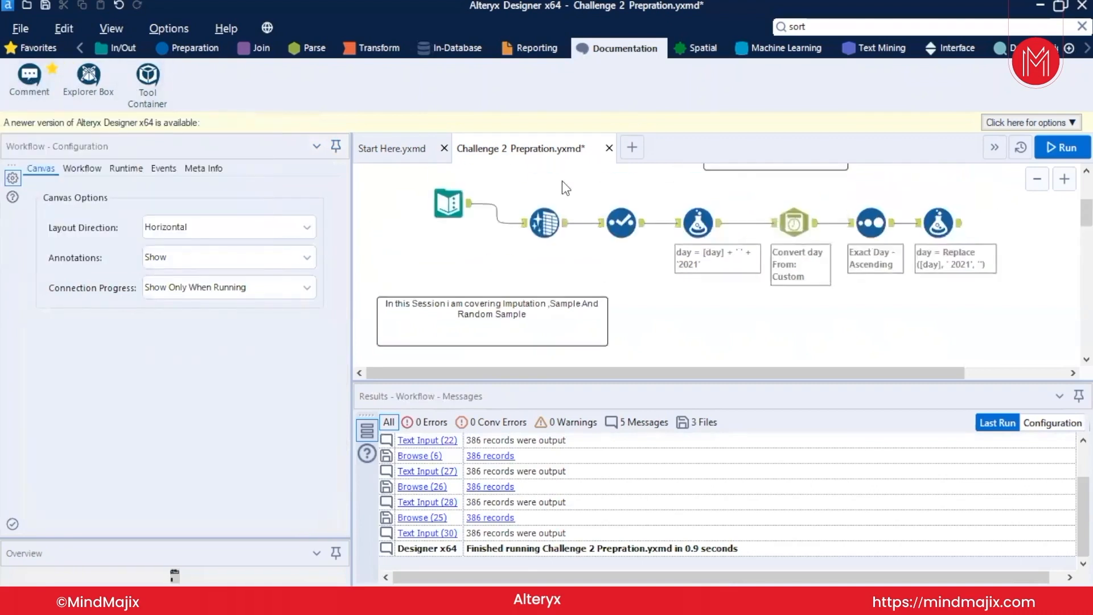
drag(132, 81, 688, 309)
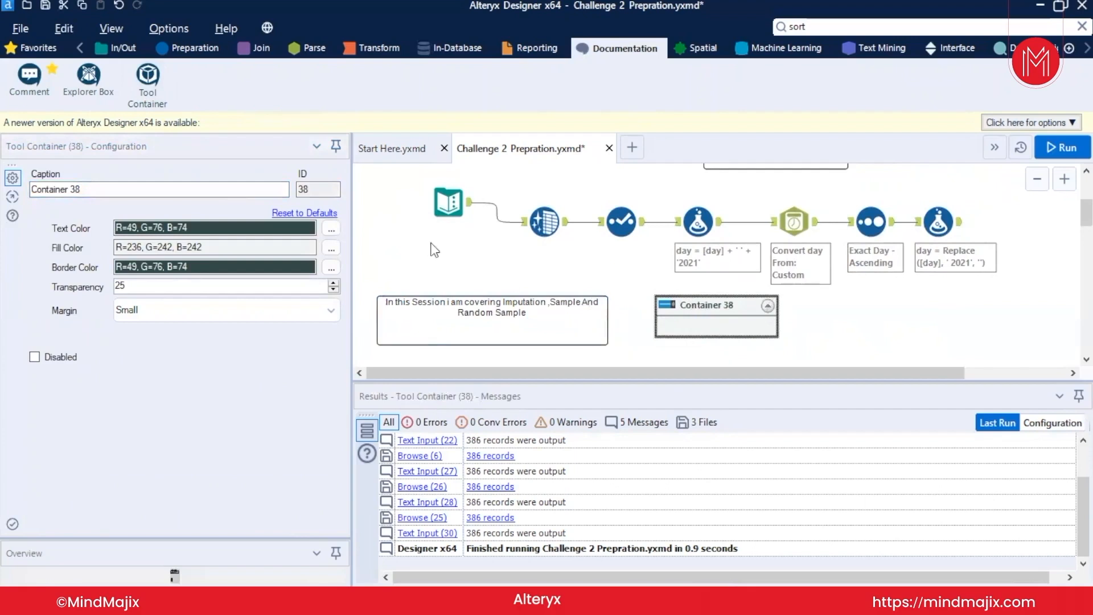
drag(410, 212, 985, 250)
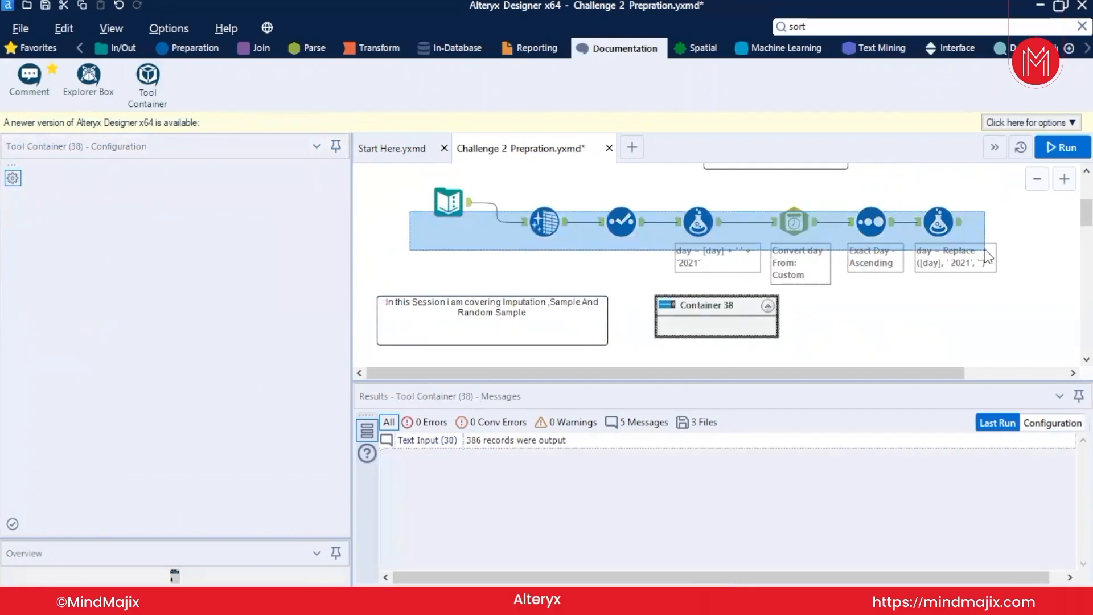
drag(436, 210, 704, 312)
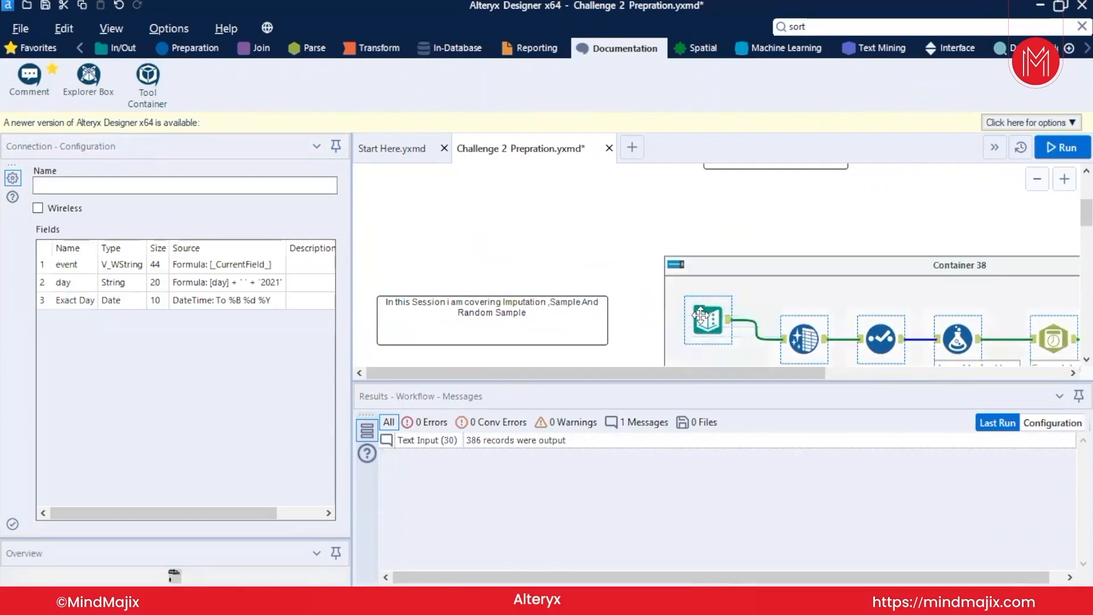
Step: Collapse the tool container and move it to the canvas area above the comment box
click(741, 259)
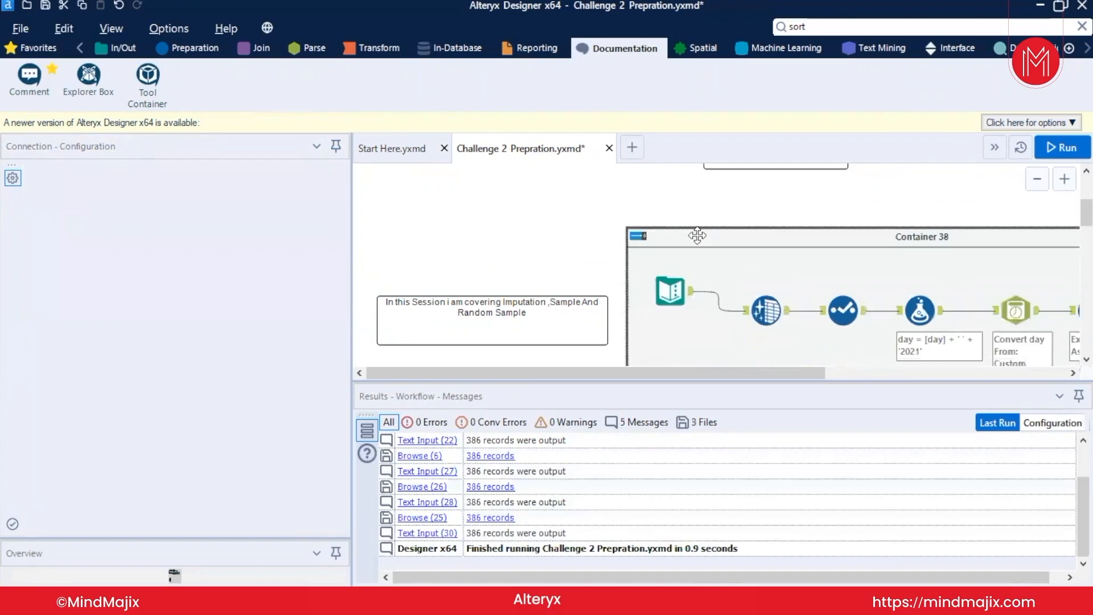
drag(630, 369, 719, 345)
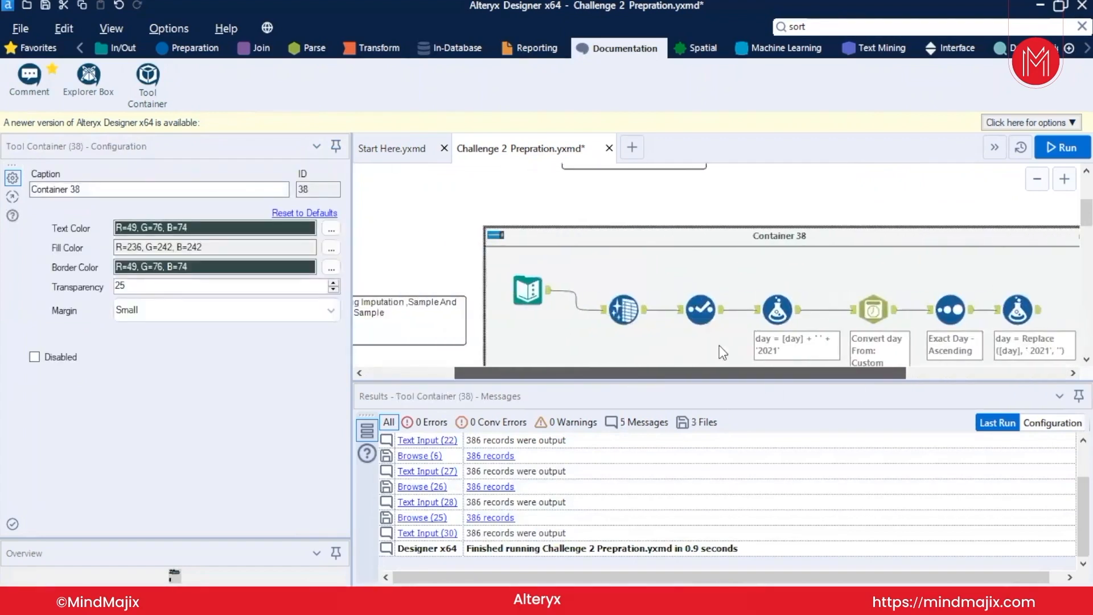
click(691, 261)
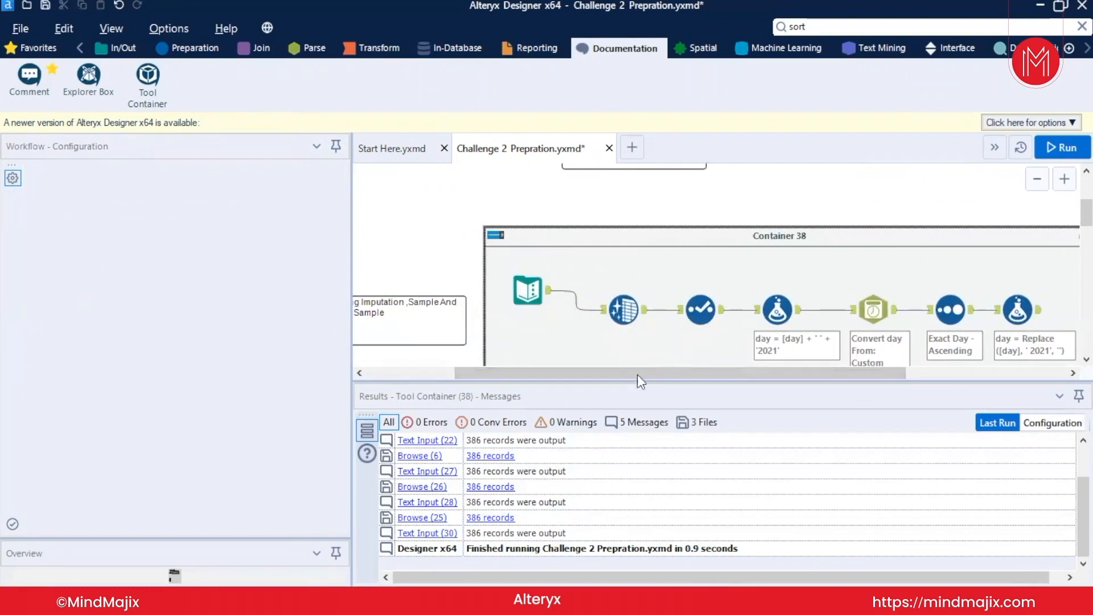
drag(810, 378, 971, 378)
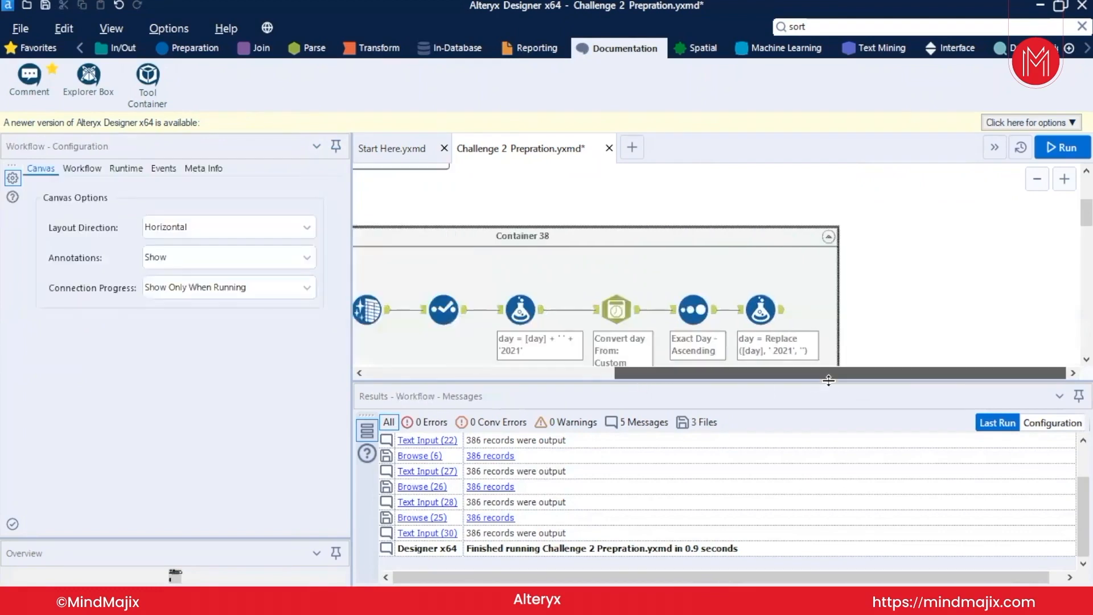
click(829, 237)
drag(648, 373, 409, 356)
drag(656, 231, 410, 215)
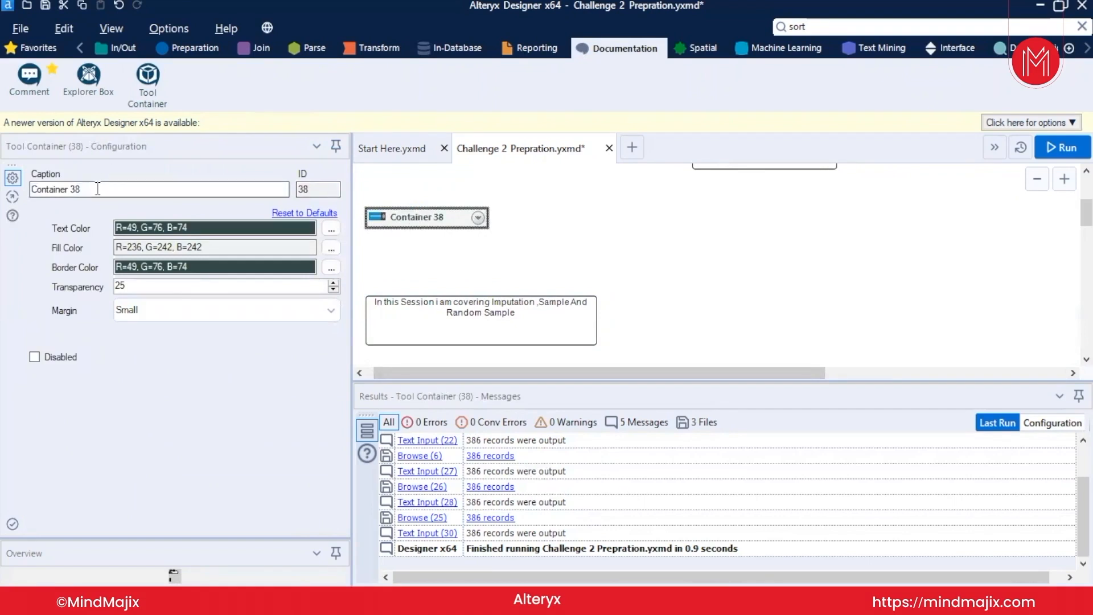
Step: Set the tool container's caption to "Preperation Tool Worflow 3"
drag(95, 189, 2, 183)
key(BackSpace)
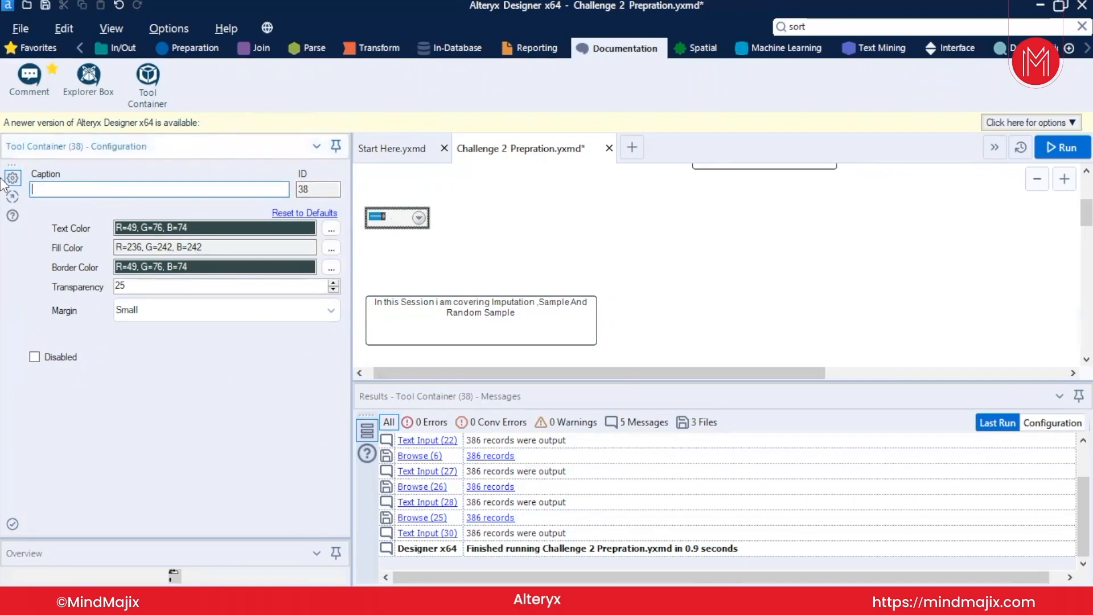
text(Prep)
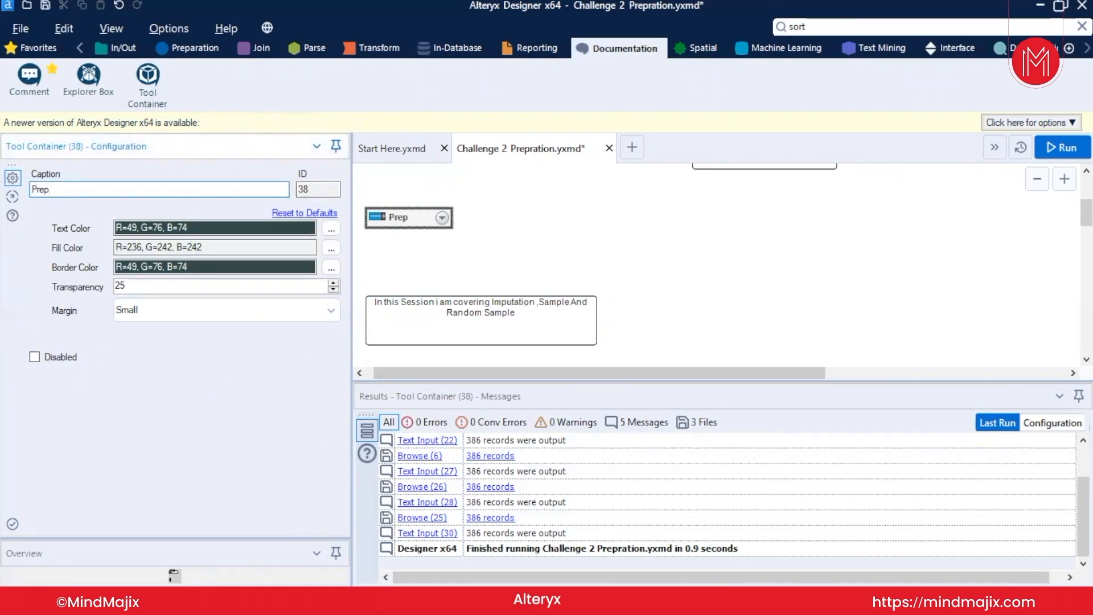
text(eration )
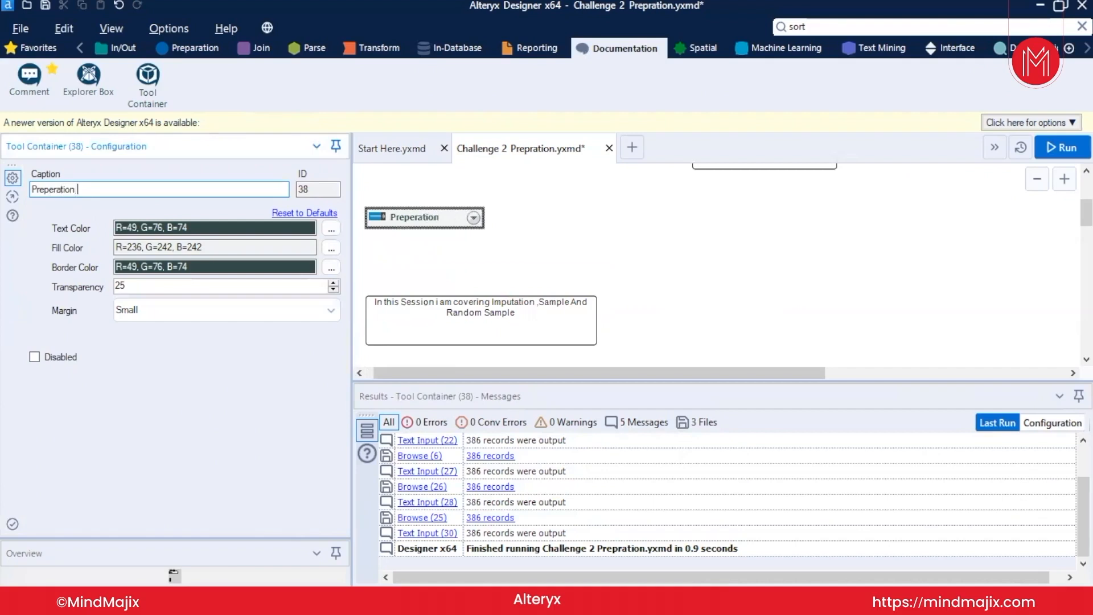
text(Tool Worf)
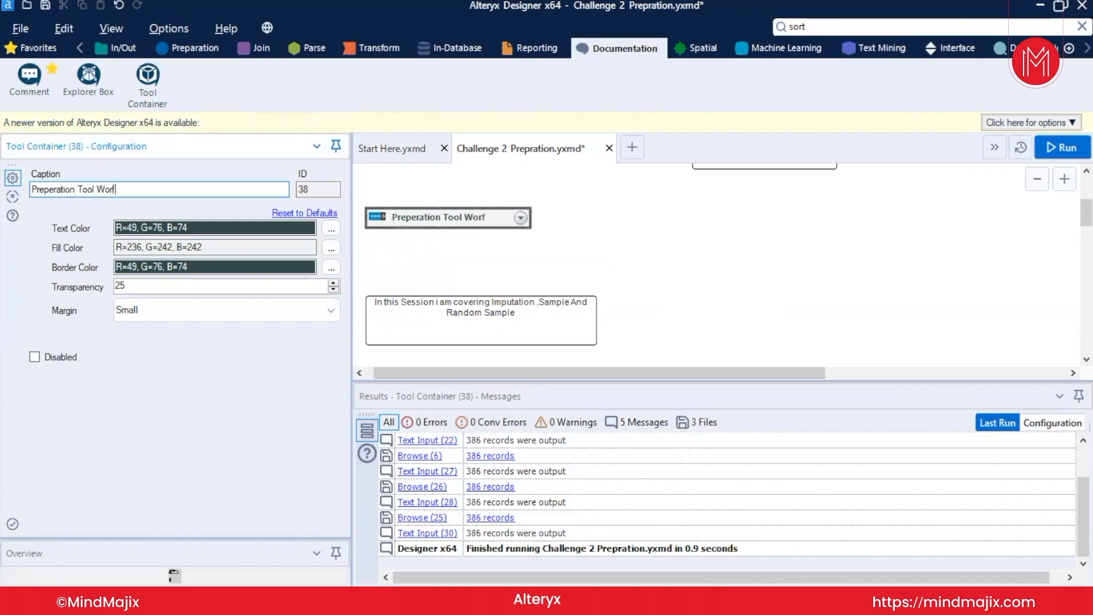
text(low 3)
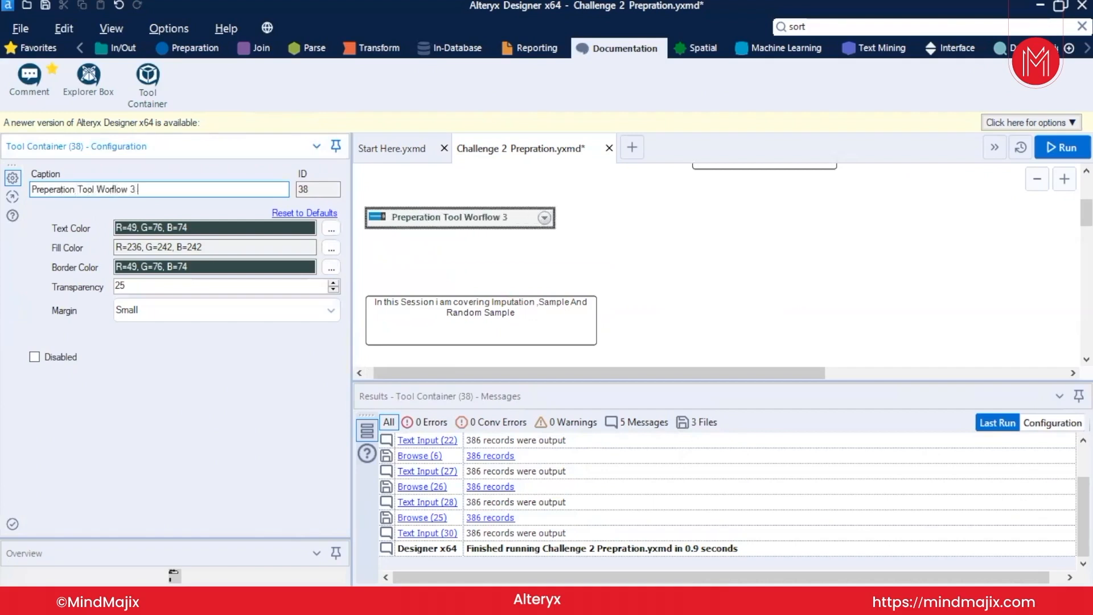
click(467, 212)
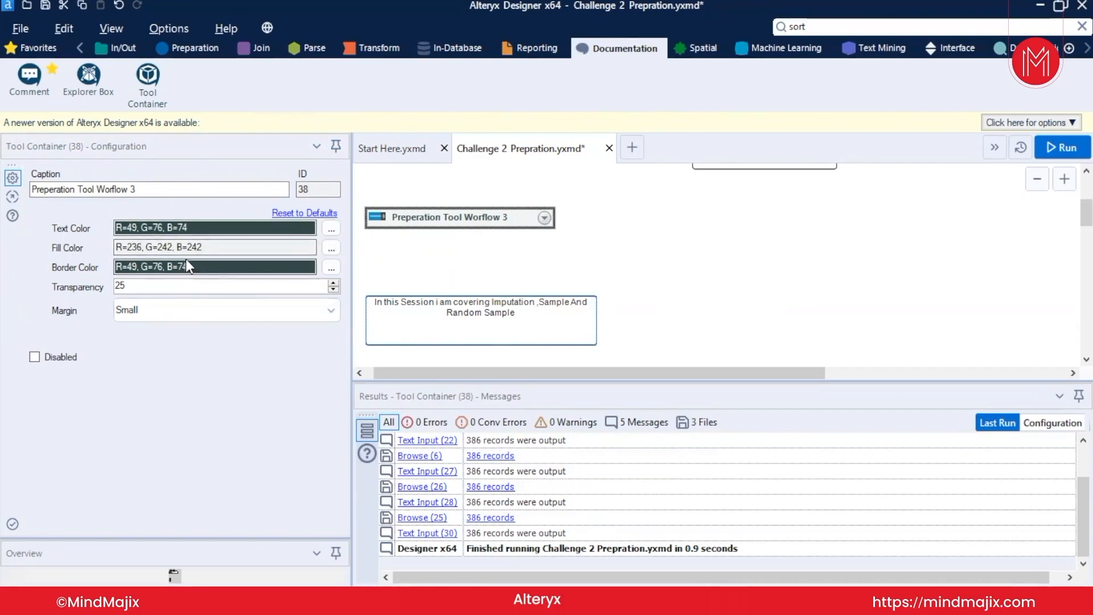
Step: Disable the Preperation Tool Worflow 3 container, re-enable it and collapse it again
click(36, 357)
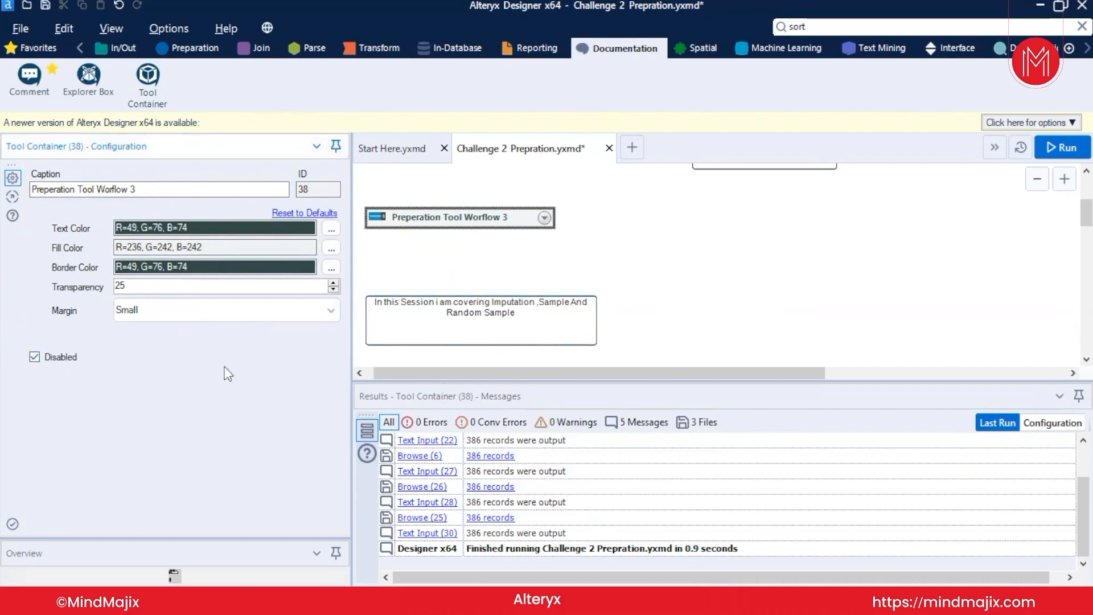
click(542, 220)
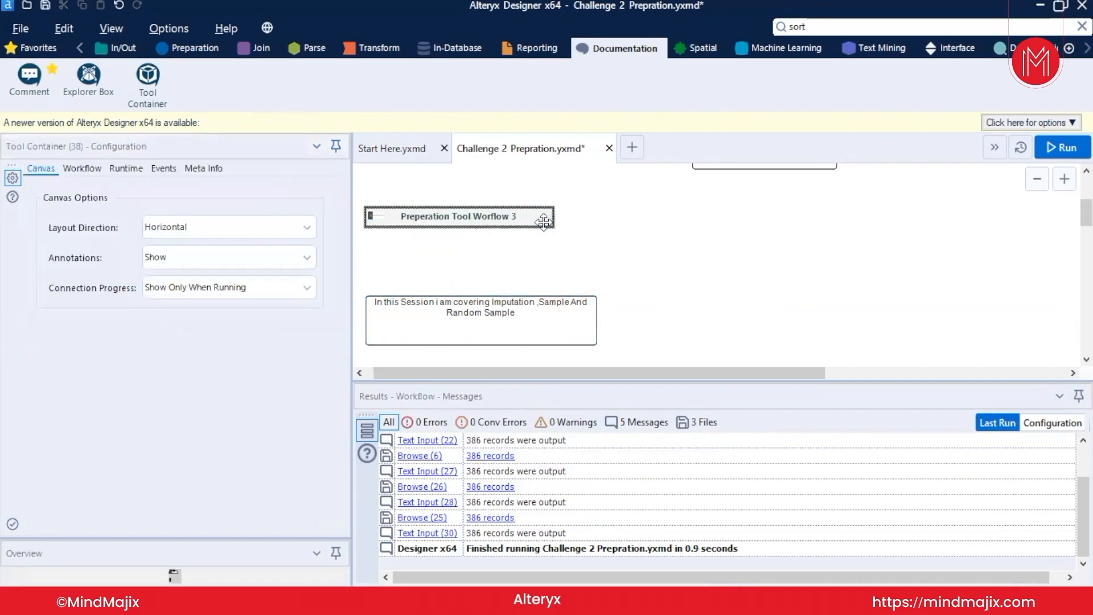
click(458, 217)
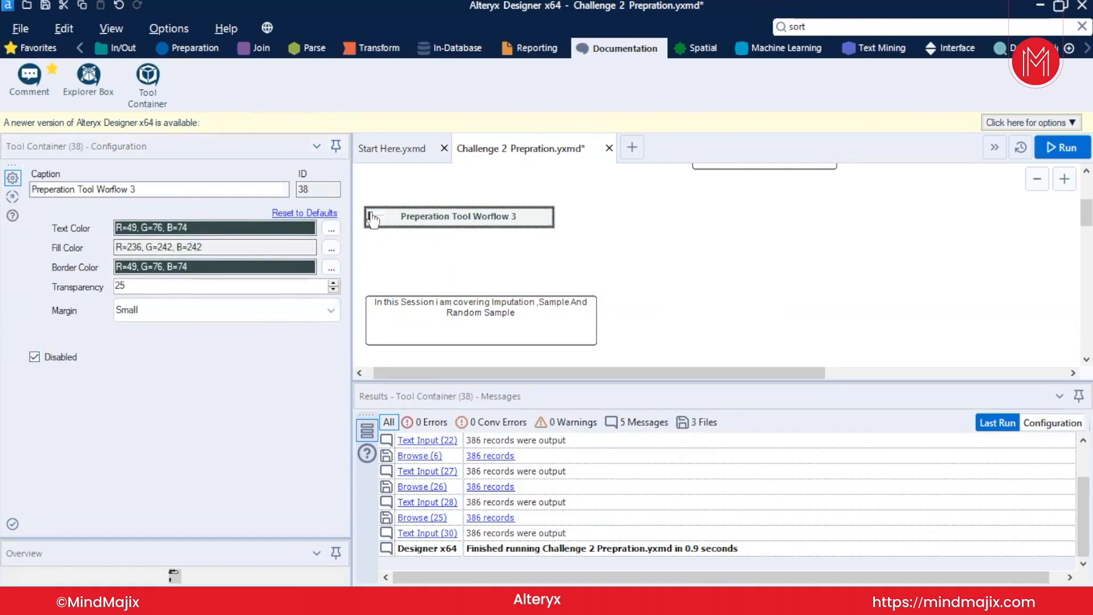
click(35, 357)
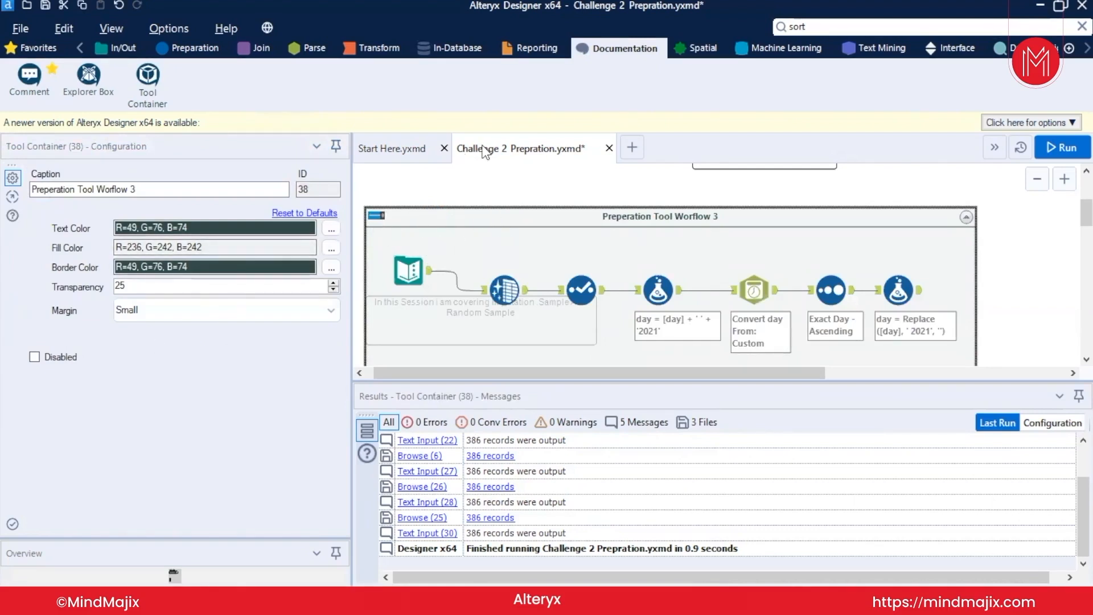
click(966, 217)
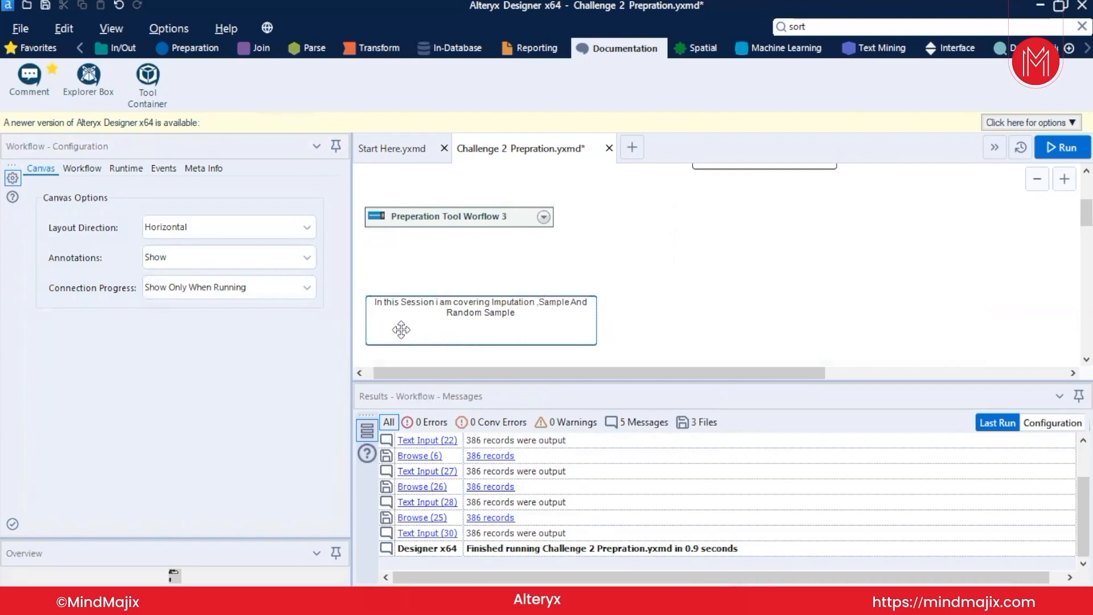
Step: Move the comment box directly beneath the collapsed container and place an Imputation tool below it
drag(401, 329, 401, 273)
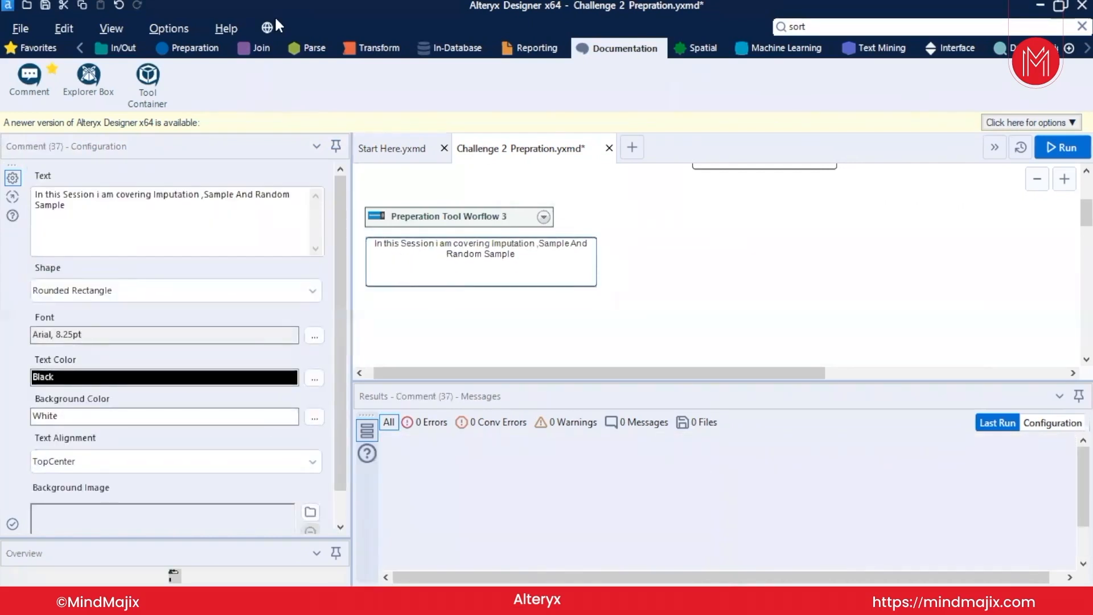
click(191, 48)
click(483, 218)
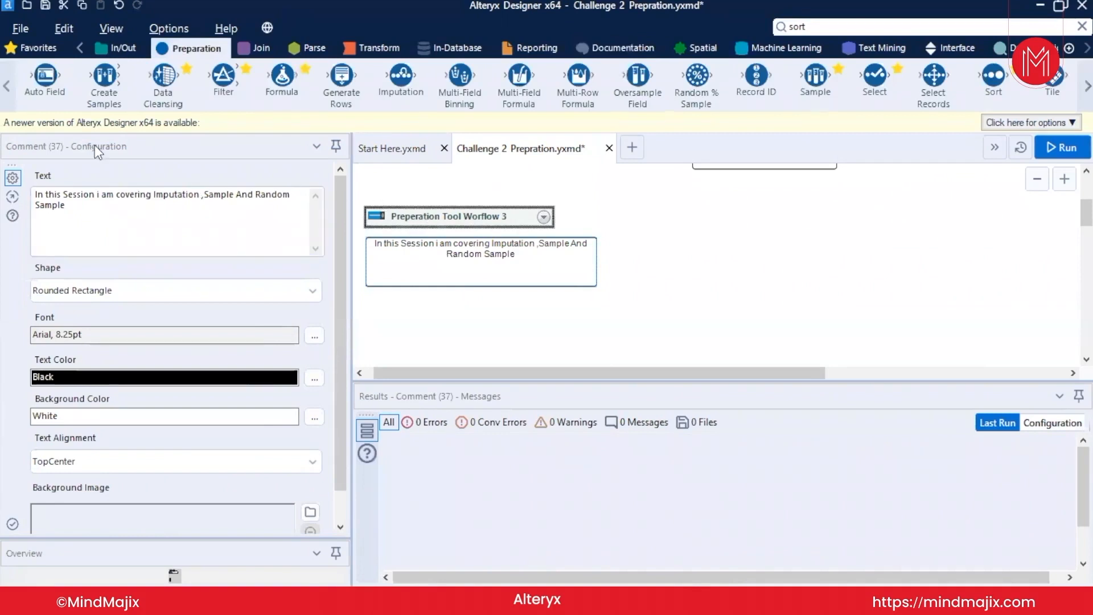
drag(400, 75, 495, 319)
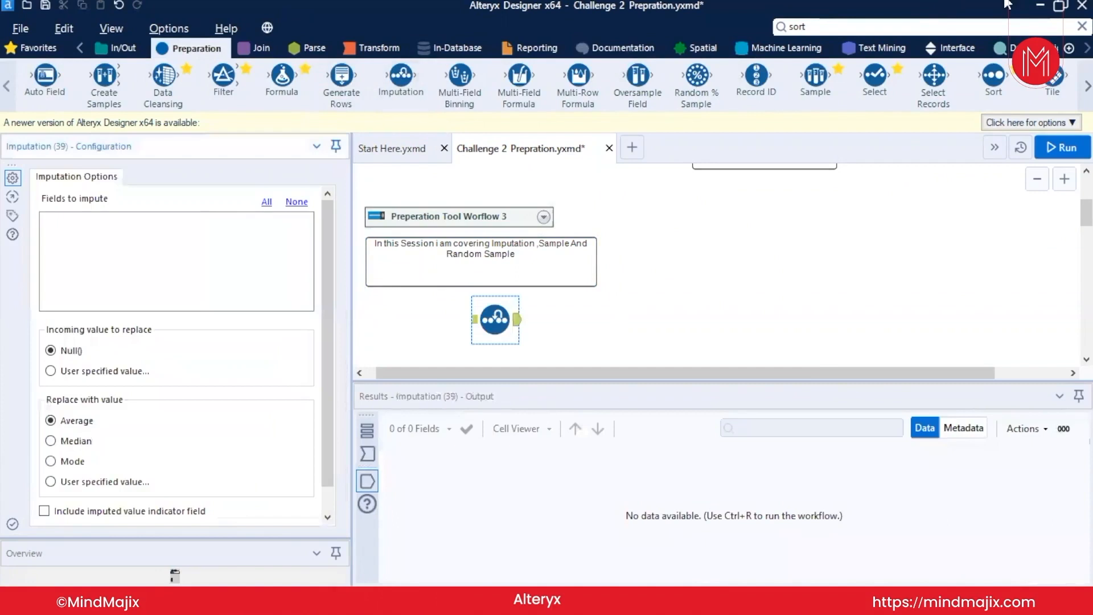
Step: Find the Input Data tool and place it ahead of the Imputation tool, connected to its input
click(803, 26)
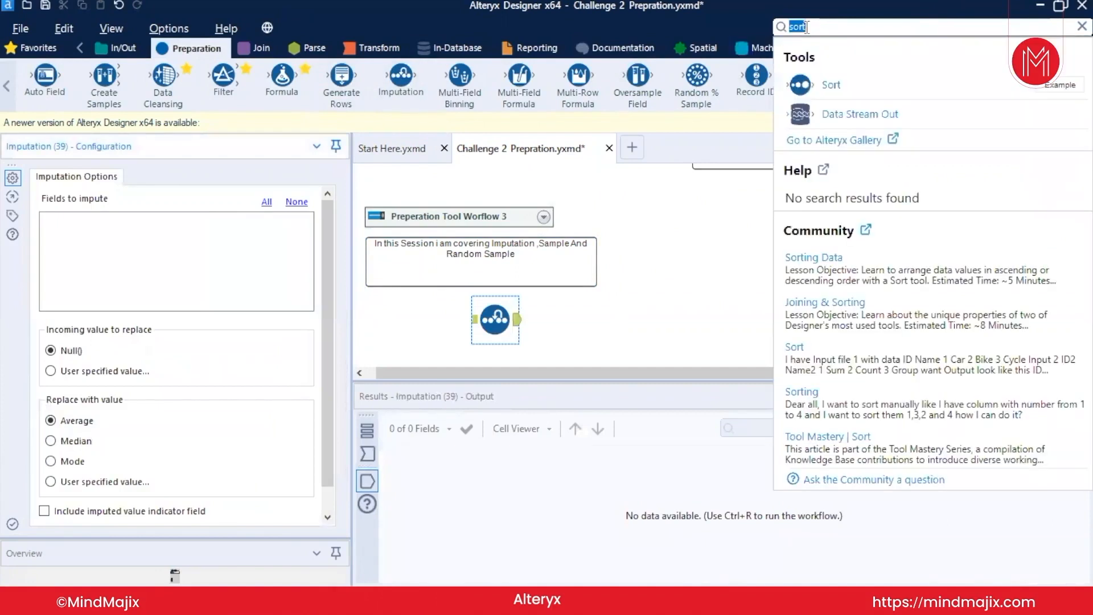
text(in[u[)
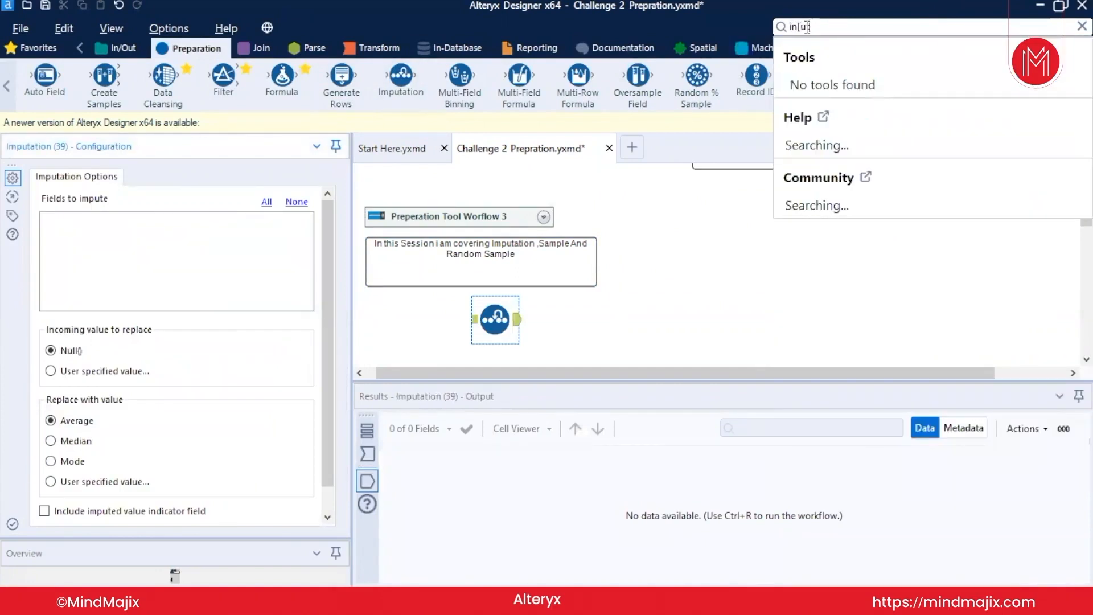
text(t)
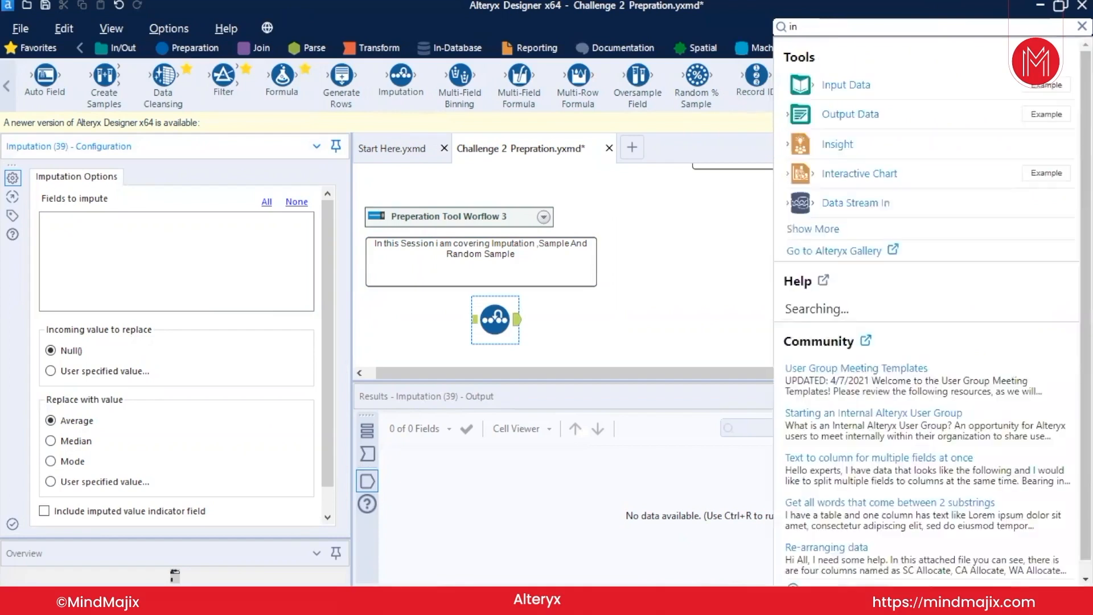
text(put)
drag(569, 236, 405, 312)
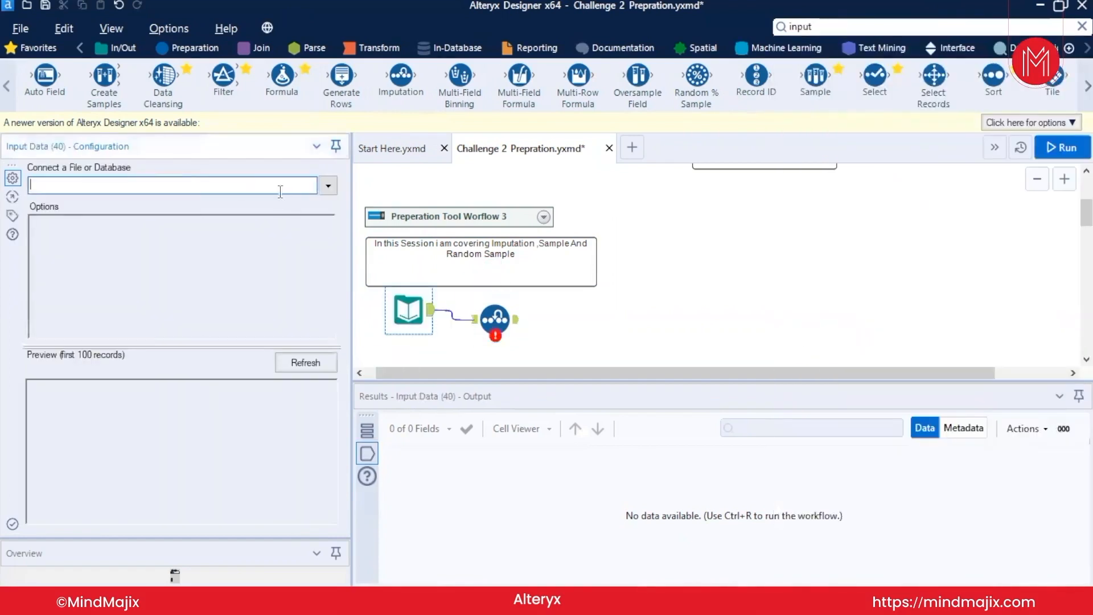
Step: Load City Populations.yxdb from the sample data into the Input Data tool and align it with the Imputation tool
click(328, 186)
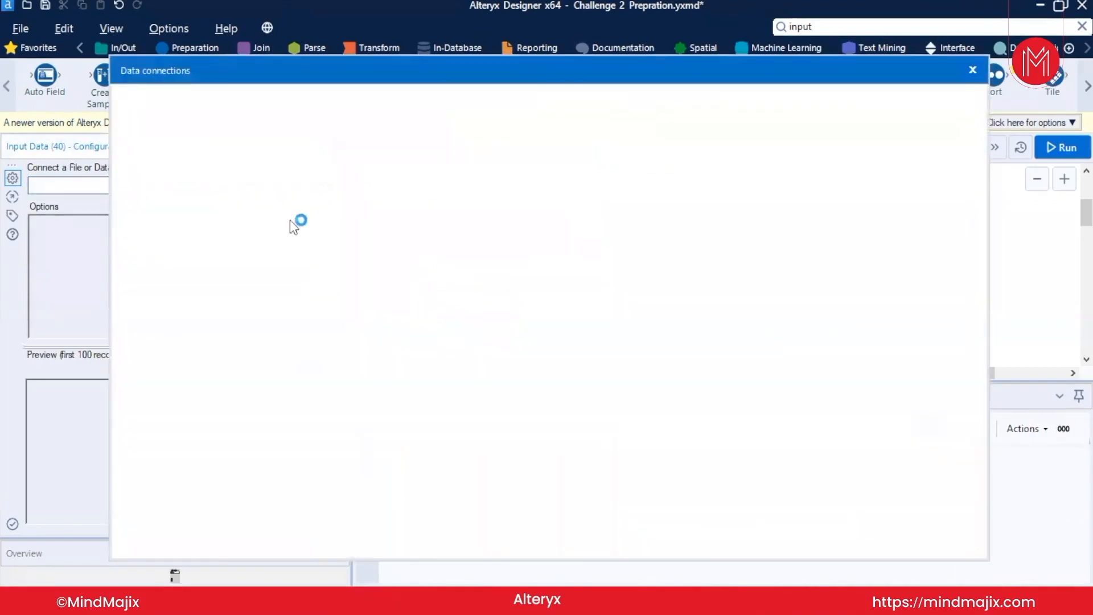
click(401, 157)
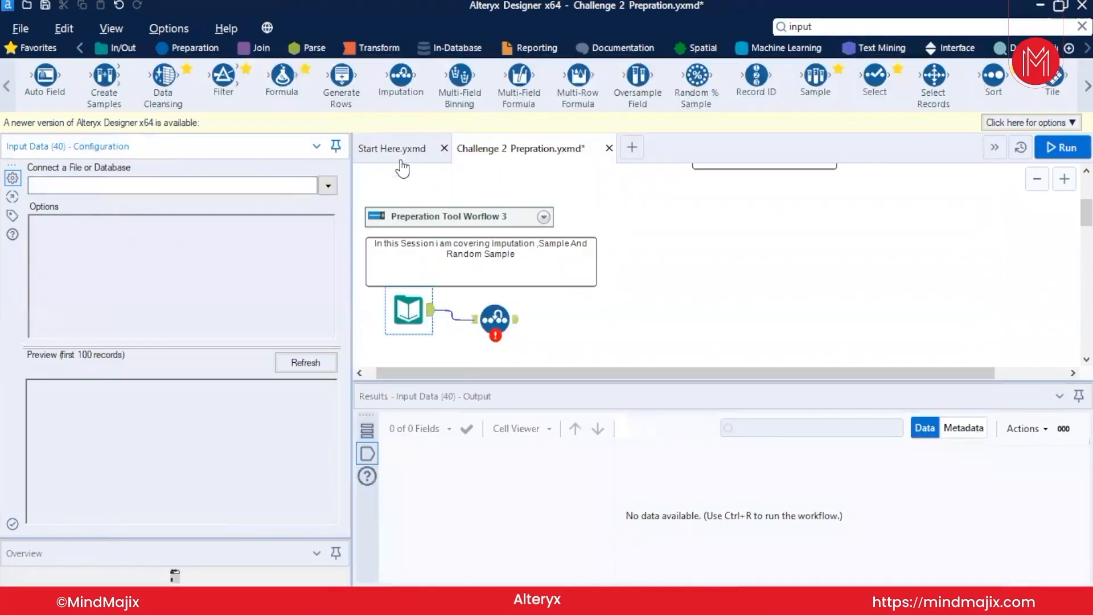
drag(390, 316, 391, 335)
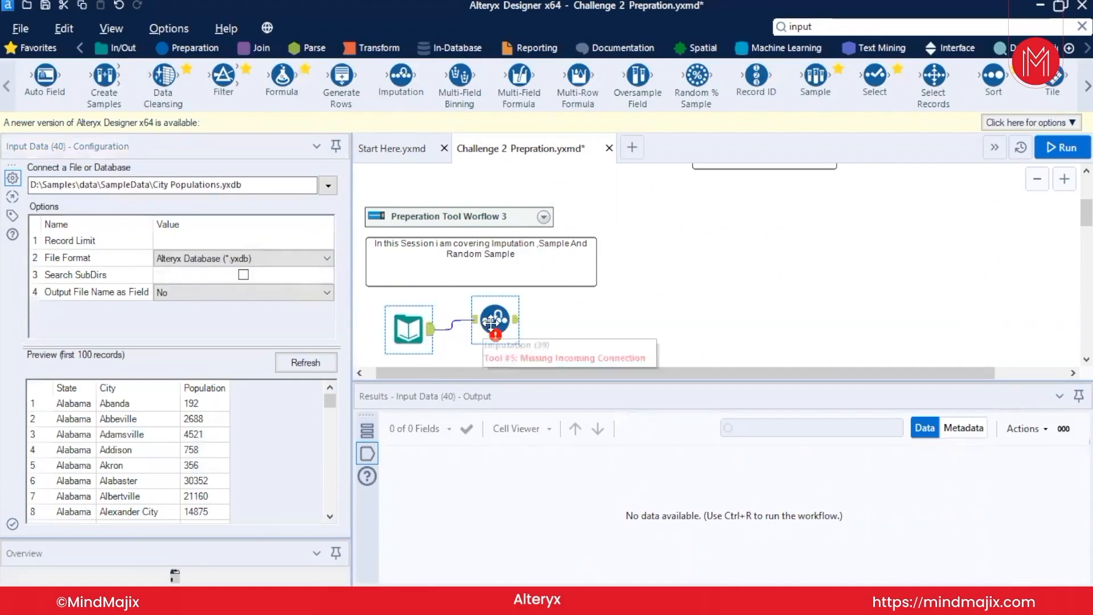
drag(485, 313, 495, 322)
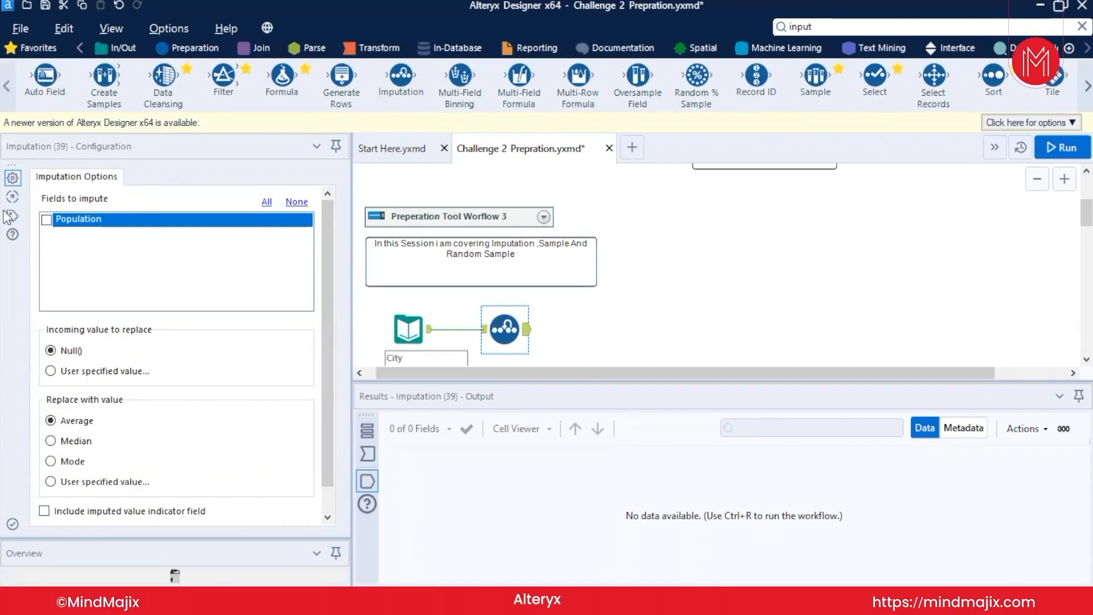
Step: Choose Population as the field to impute in the Imputation tool
click(409, 322)
click(494, 337)
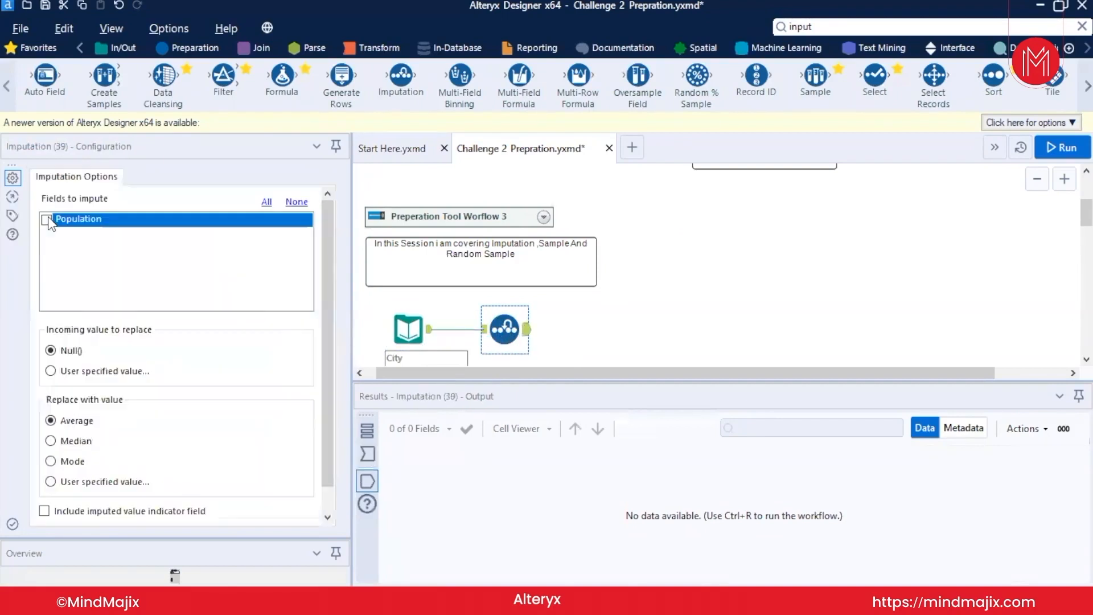
click(48, 222)
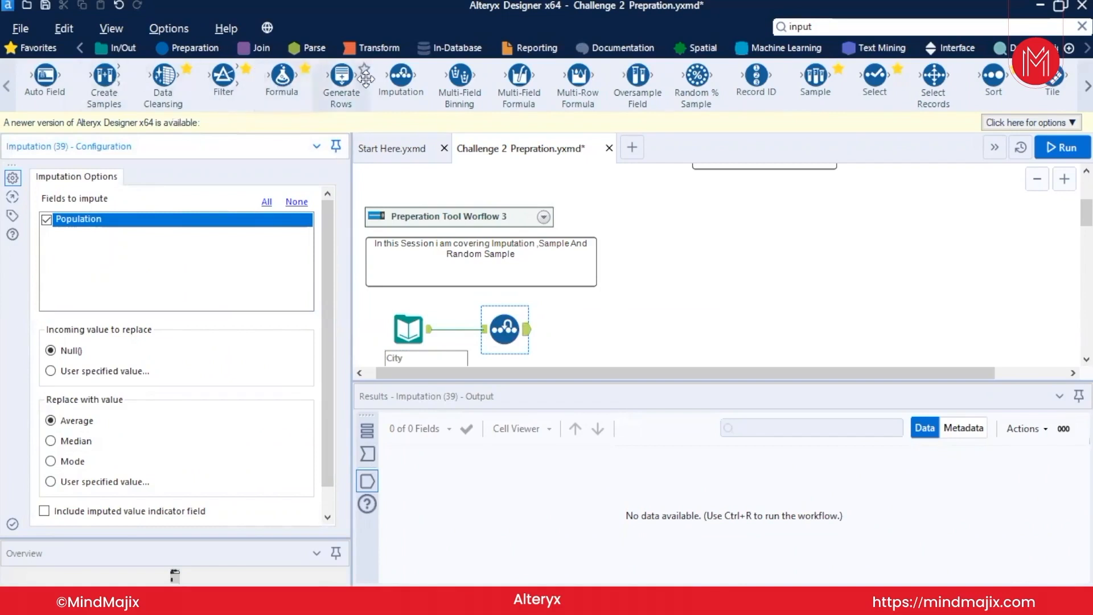
Step: Examine the City Populations preview records in the Input Data tool and return to the Imputation configuration
mouse_move(402, 93)
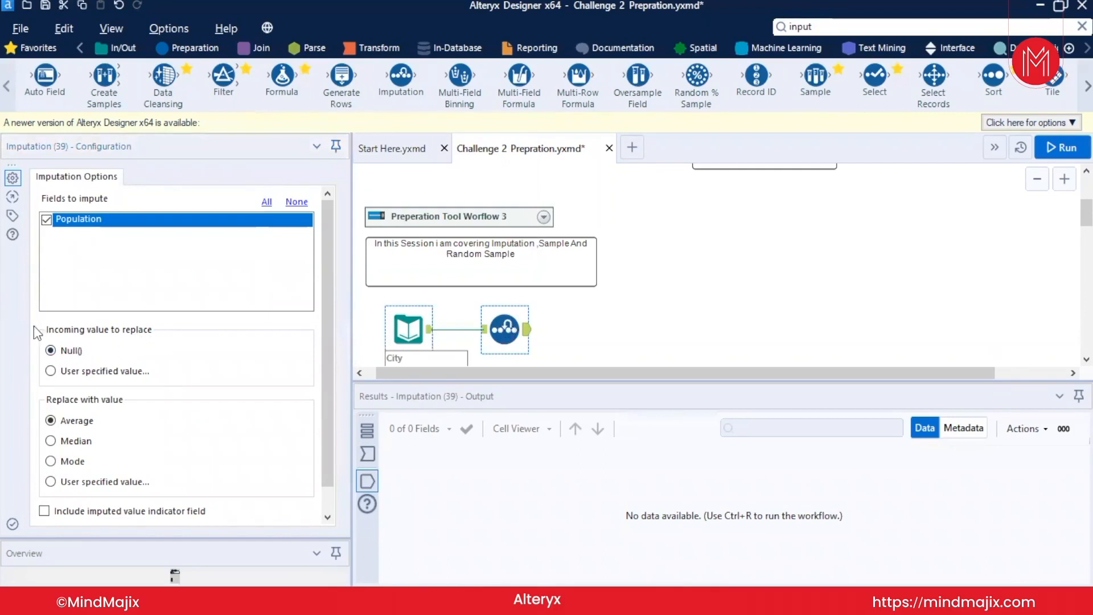
click(432, 331)
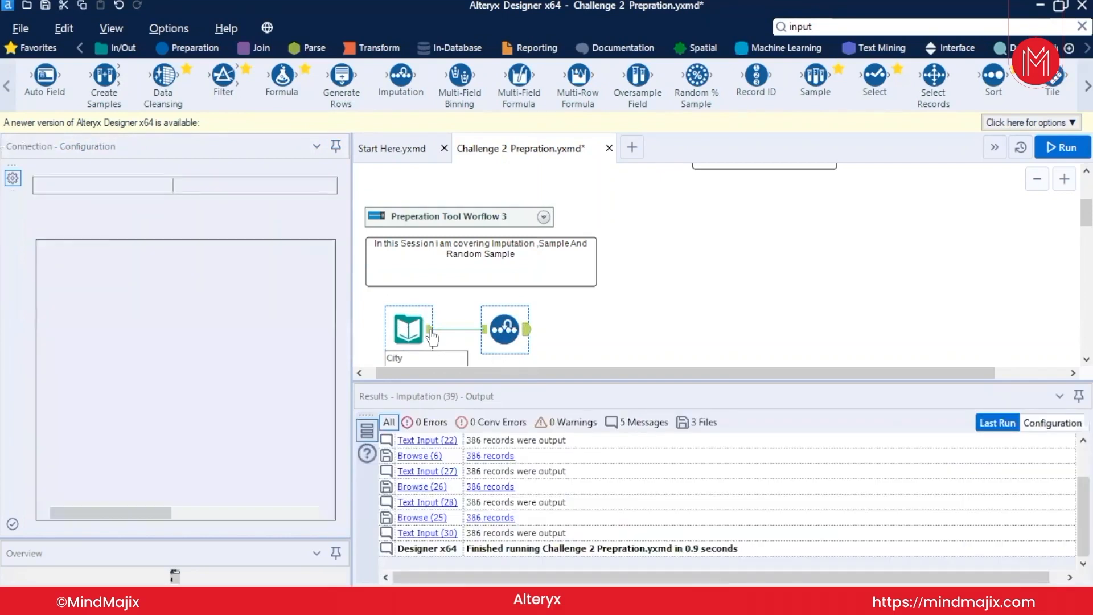
click(409, 329)
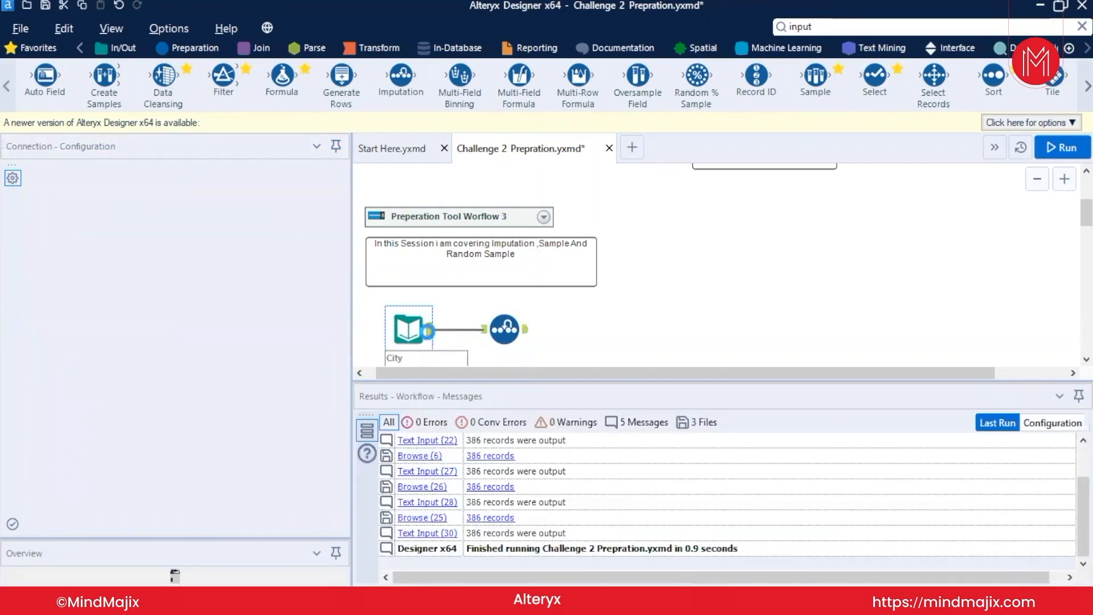
drag(332, 406, 330, 435)
click(306, 362)
click(503, 327)
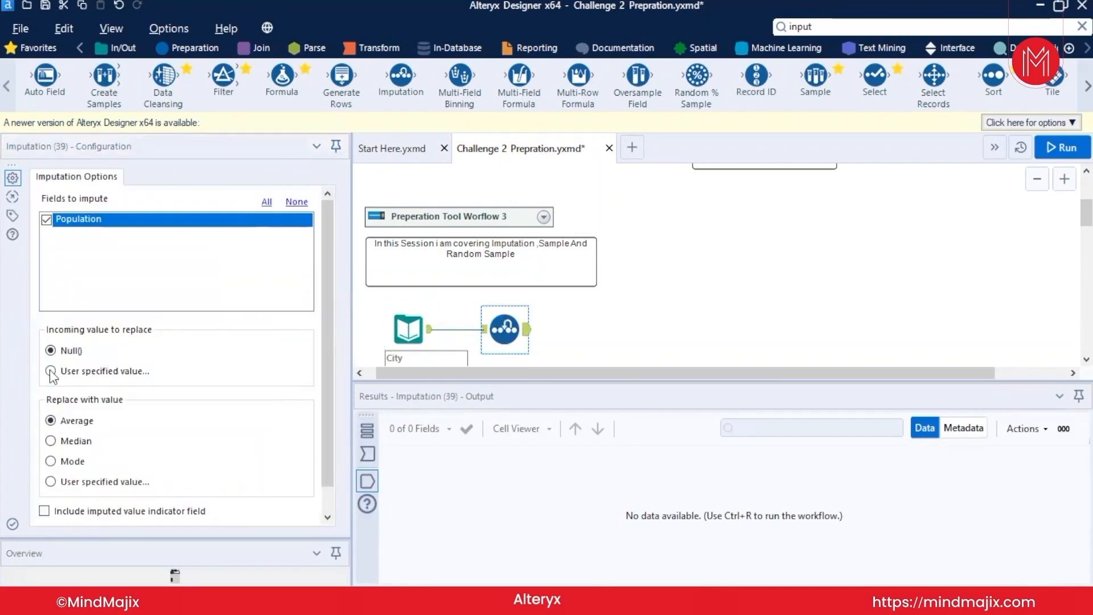
Step: Set the Imputation tool's incoming value to replace to the user-specified value 758
click(51, 371)
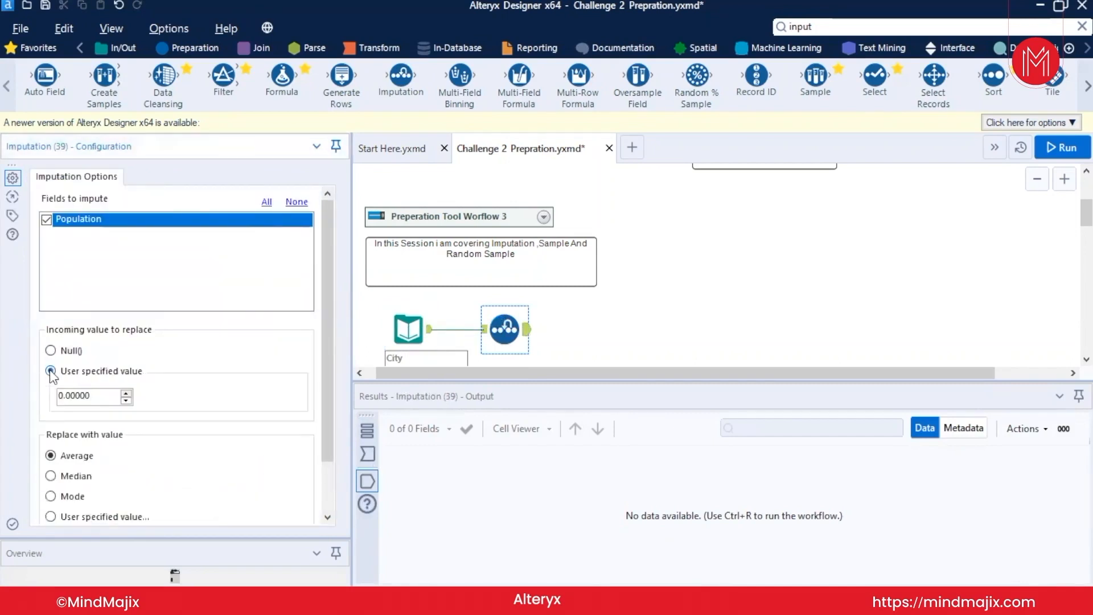
click(431, 336)
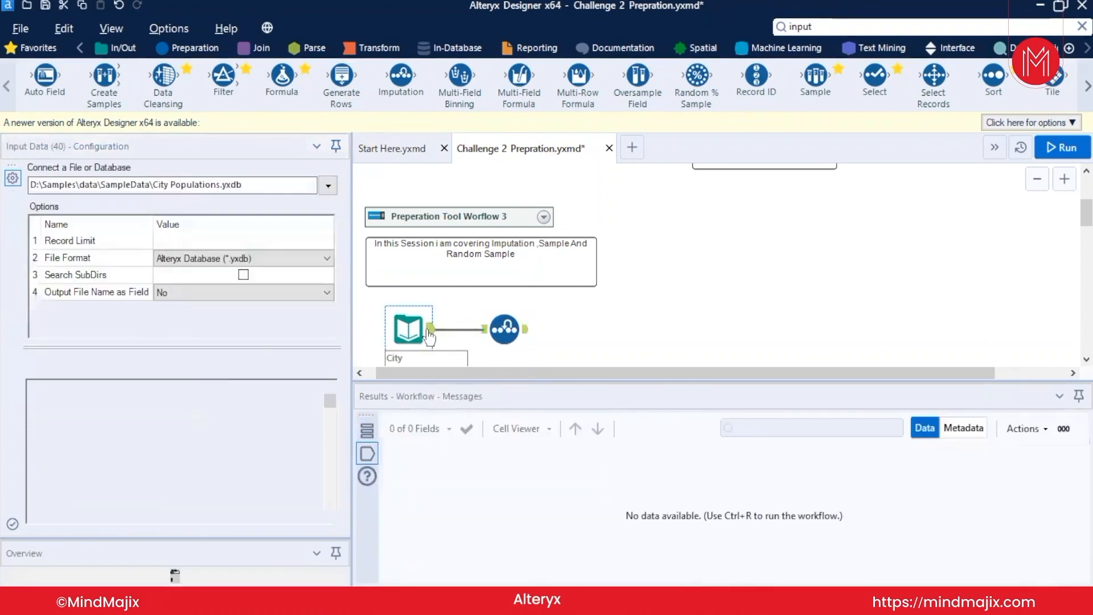
click(504, 329)
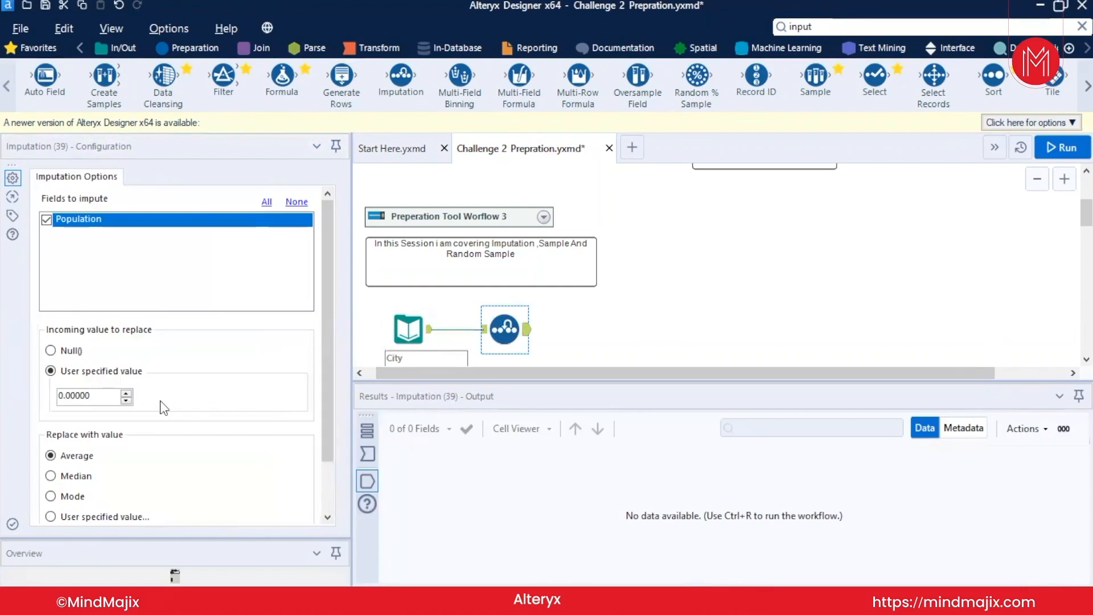
click(96, 396)
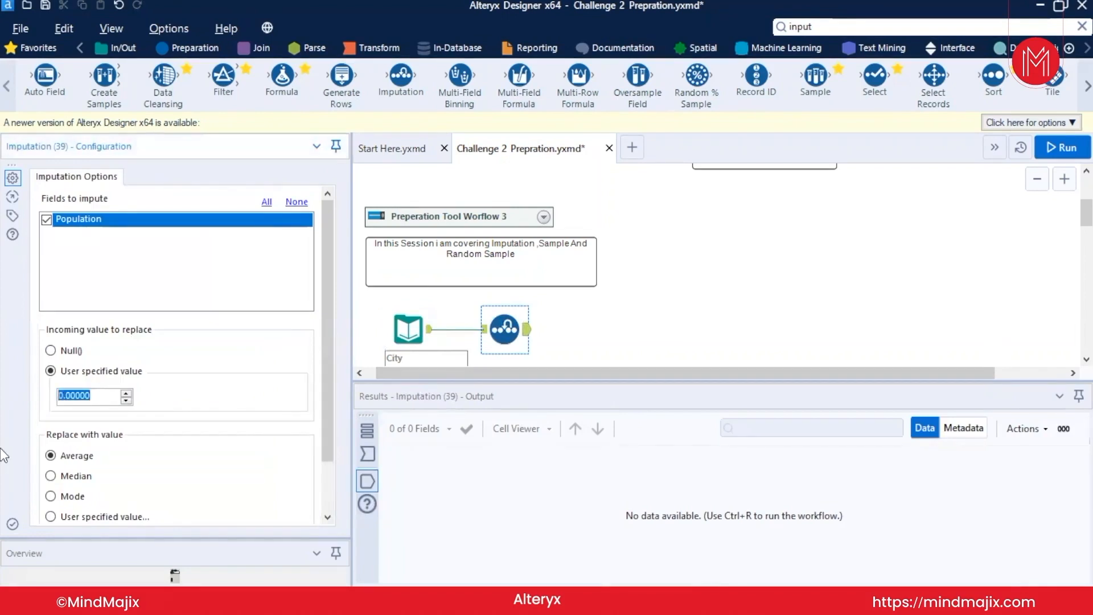
text(758)
scroll(324, 417, down, 1)
scroll(323, 416, down, 4)
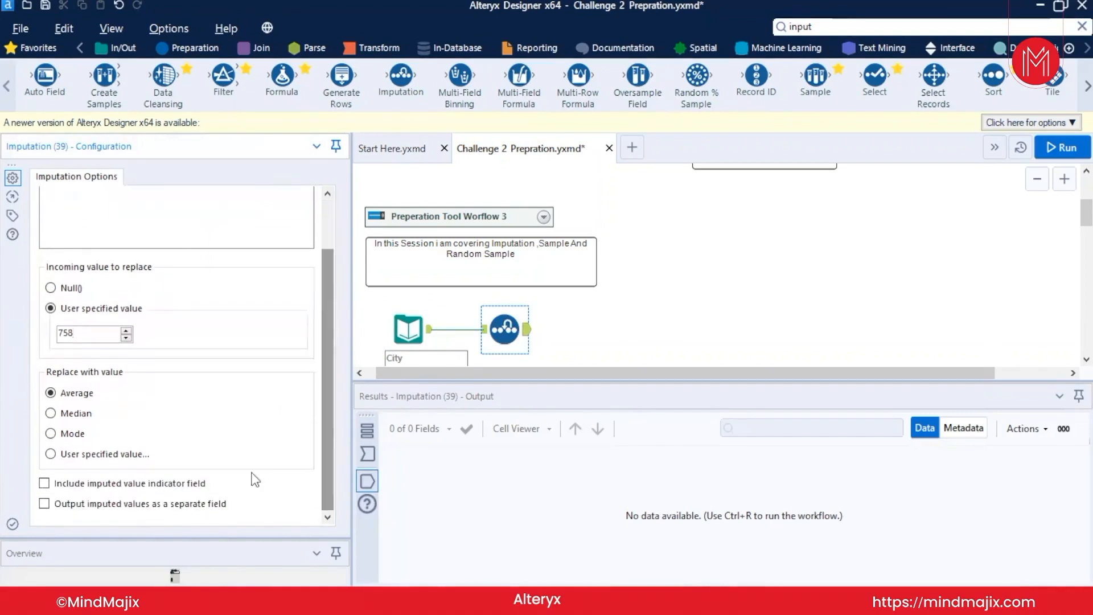
Step: Set the replacement to the user-specified value 100 and run the workflow
click(49, 455)
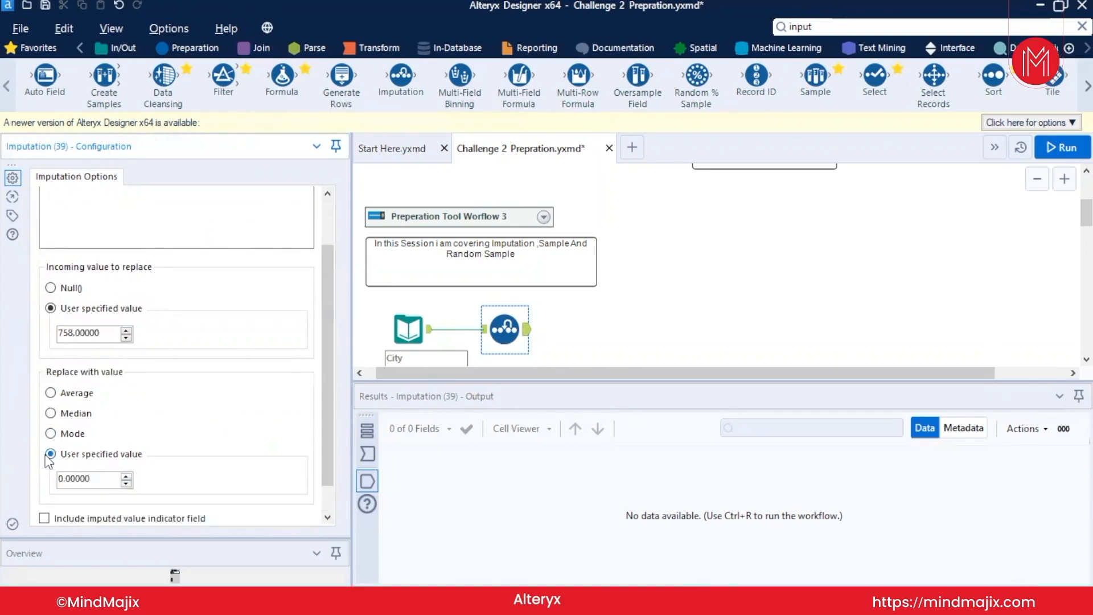
double_click(101, 474)
text(100)
click(504, 317)
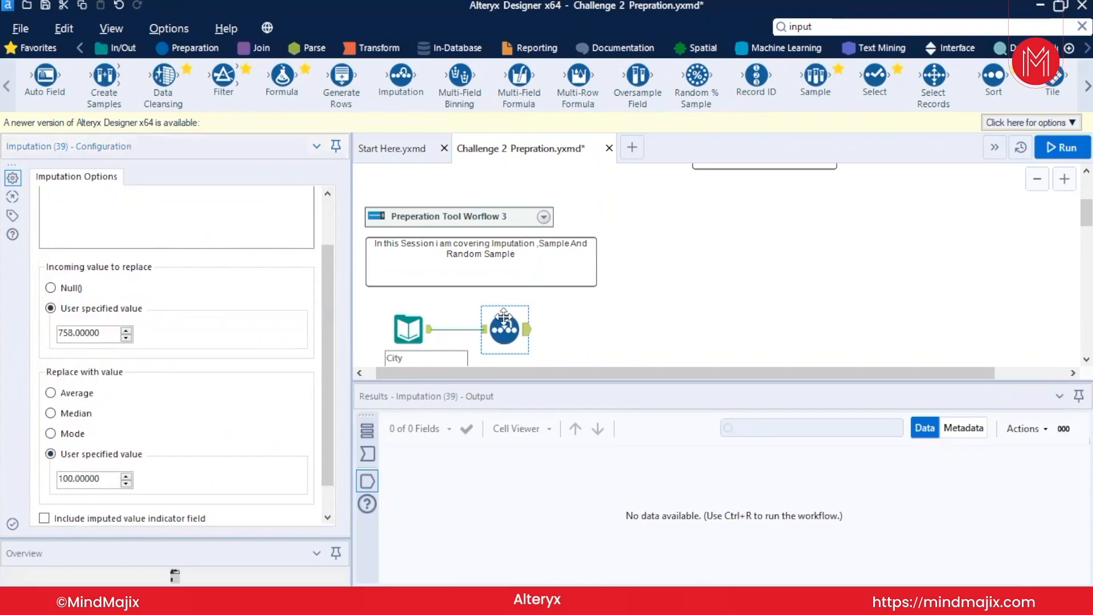
key(ctrl+r)
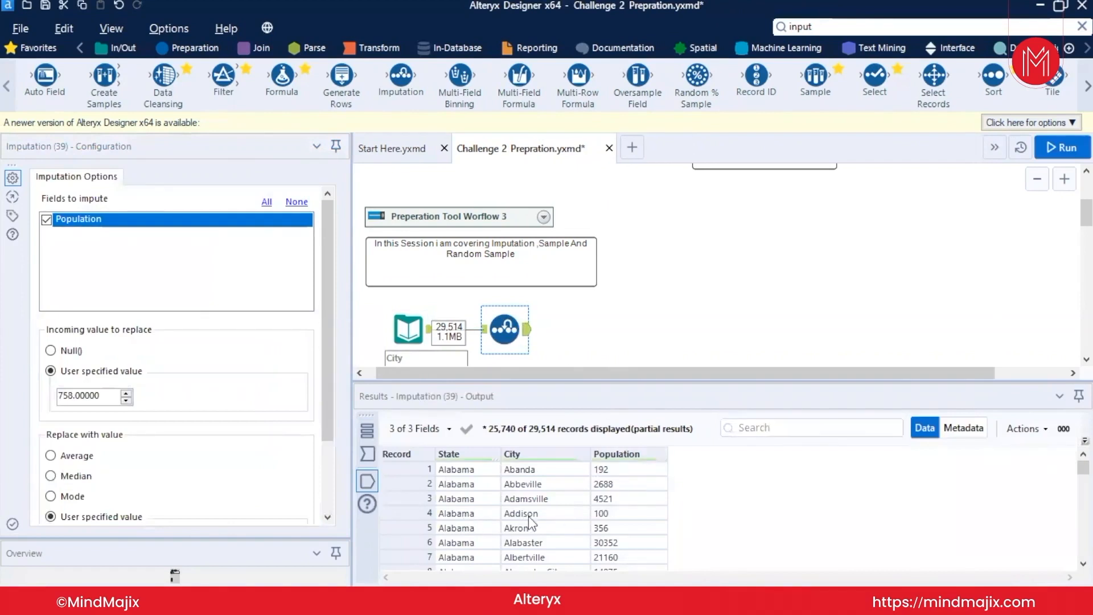
Step: Compare the Population values in the Input Data output with those in the Imputation output and recheck the imputation options
click(424, 328)
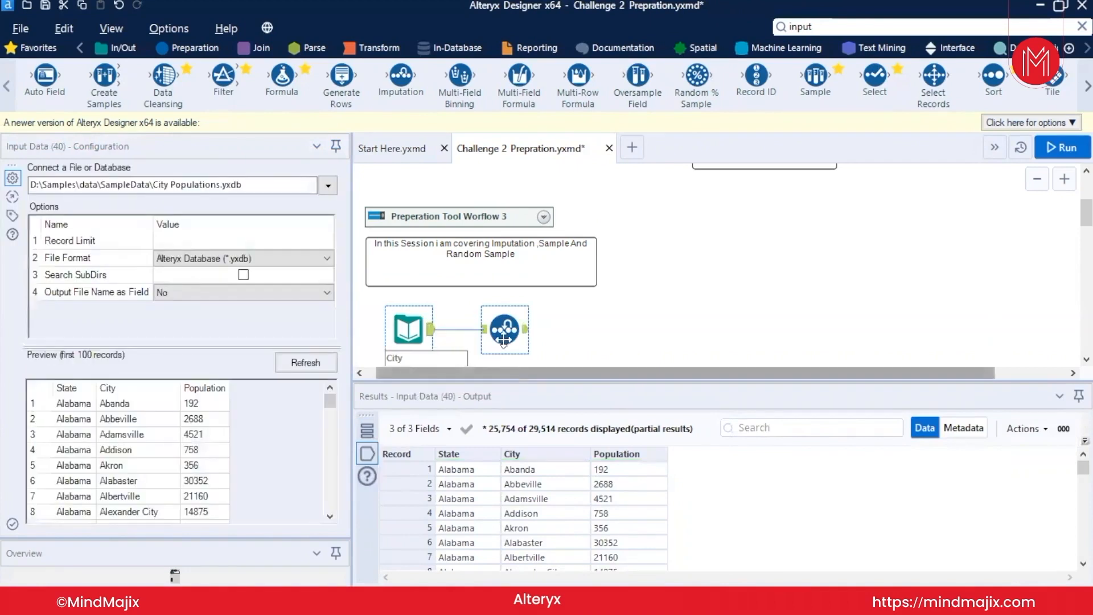
click(515, 334)
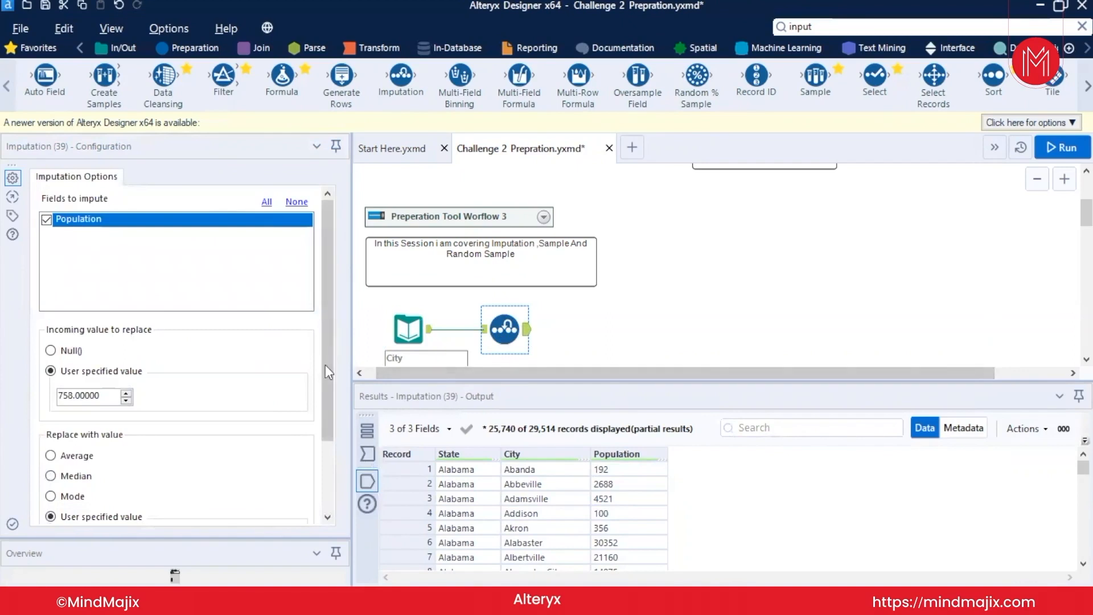
drag(326, 365, 329, 413)
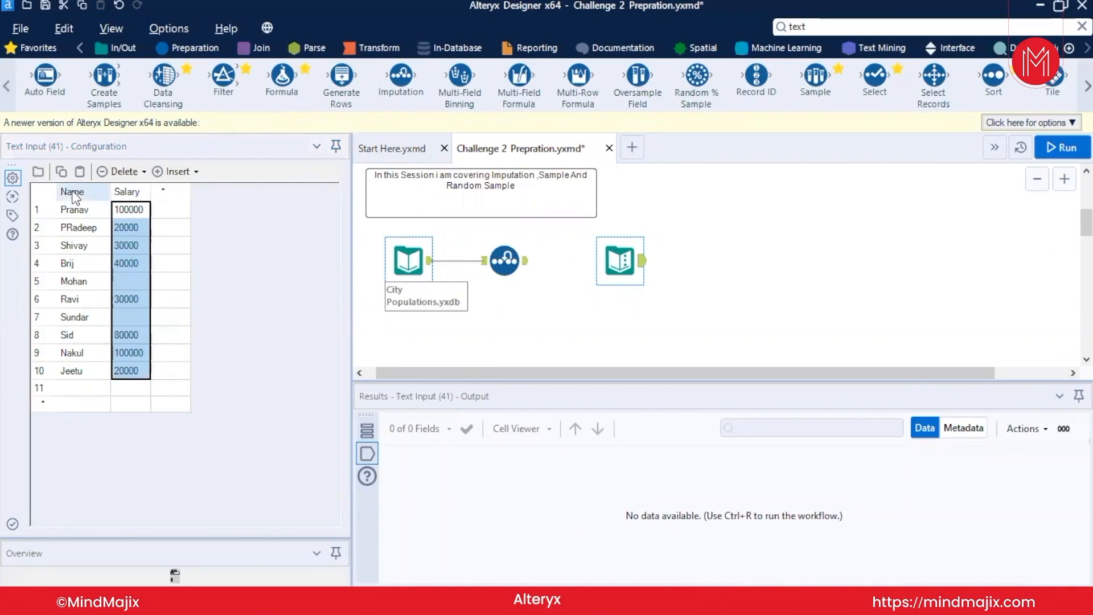
Step: Copy the Imputation tool to the far side of the Text Input tool and connect the Name and Salary data to it
click(119, 286)
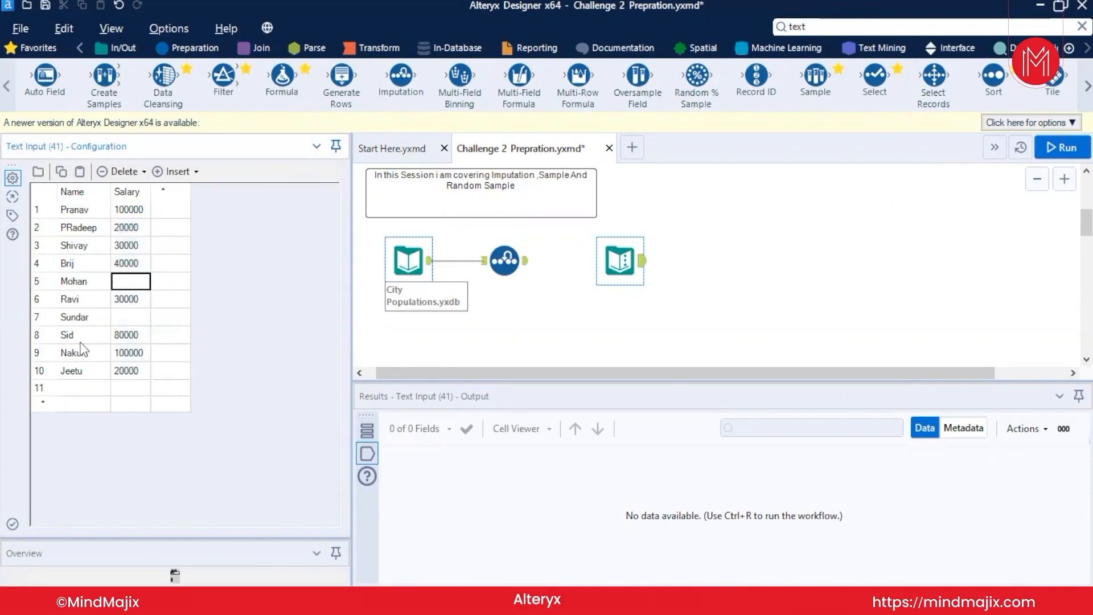
click(617, 264)
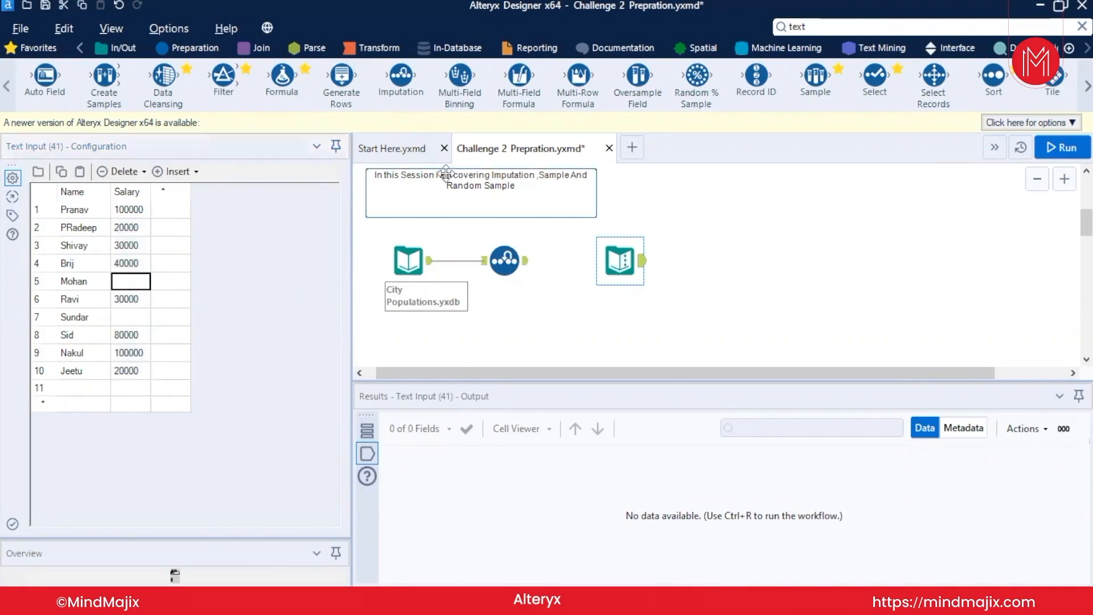
click(503, 257)
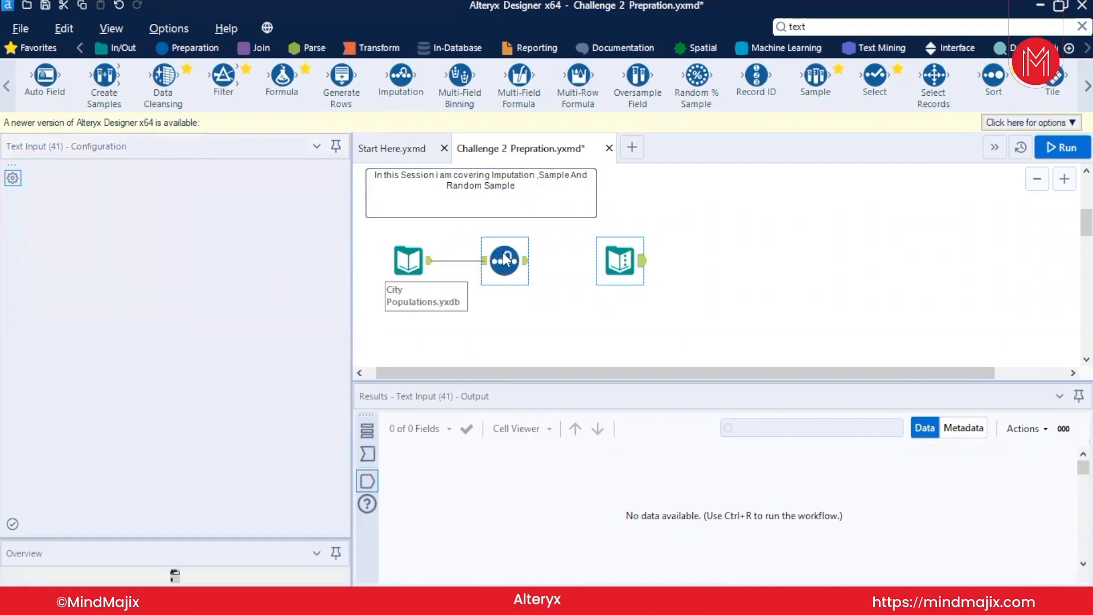
click(721, 246)
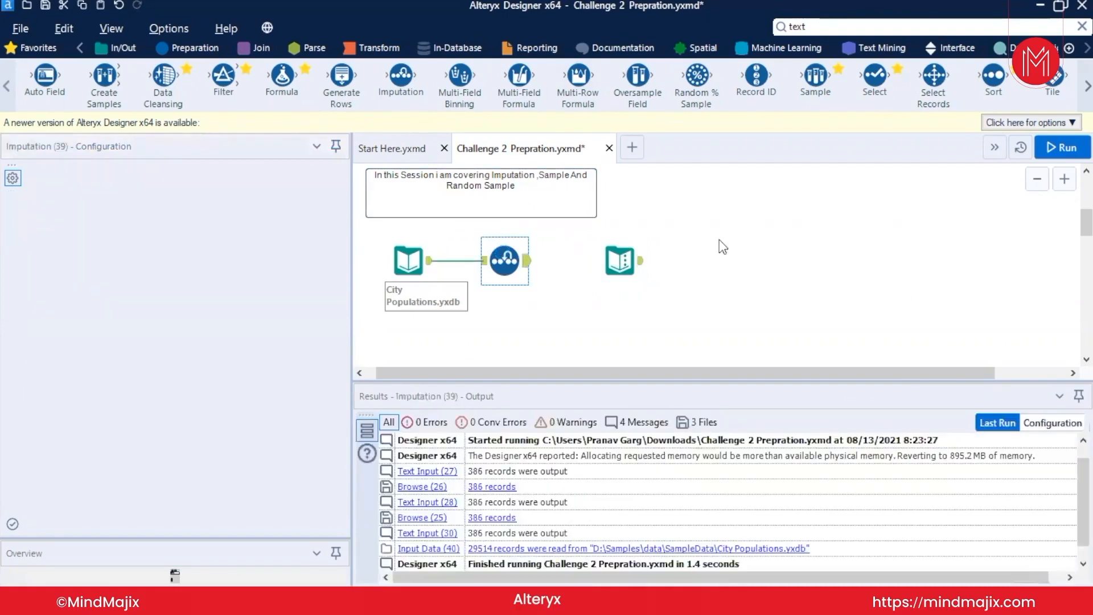
click(616, 267)
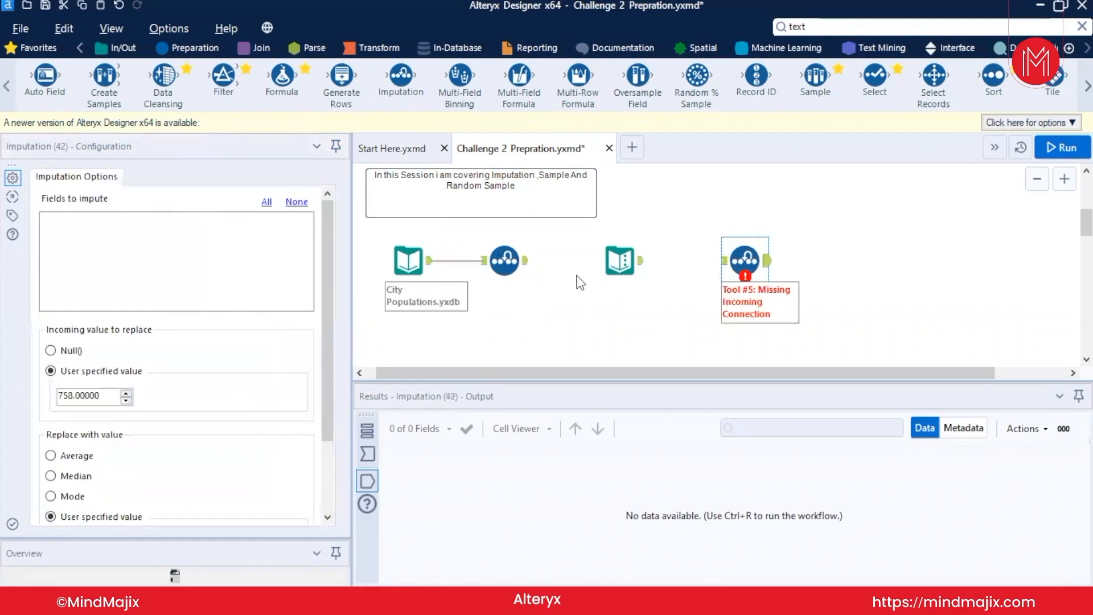
drag(640, 262, 757, 271)
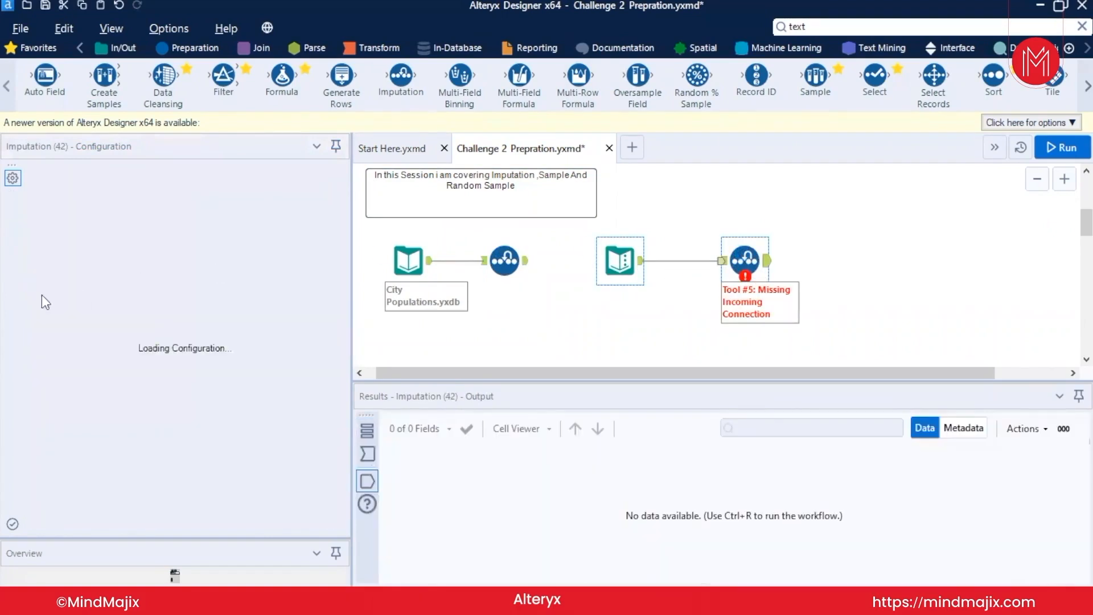
Step: Set the copied Imputation tool to replace Null() values with the Average and run the workflow
scroll(80, 363, down, 1)
scroll(74, 355, down, 1)
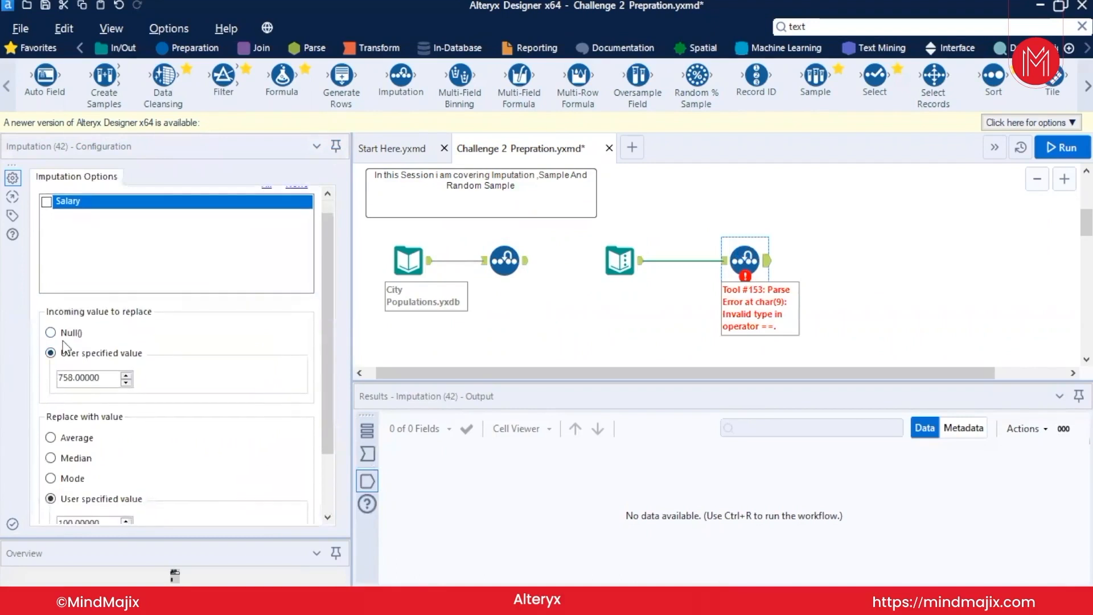
click(51, 333)
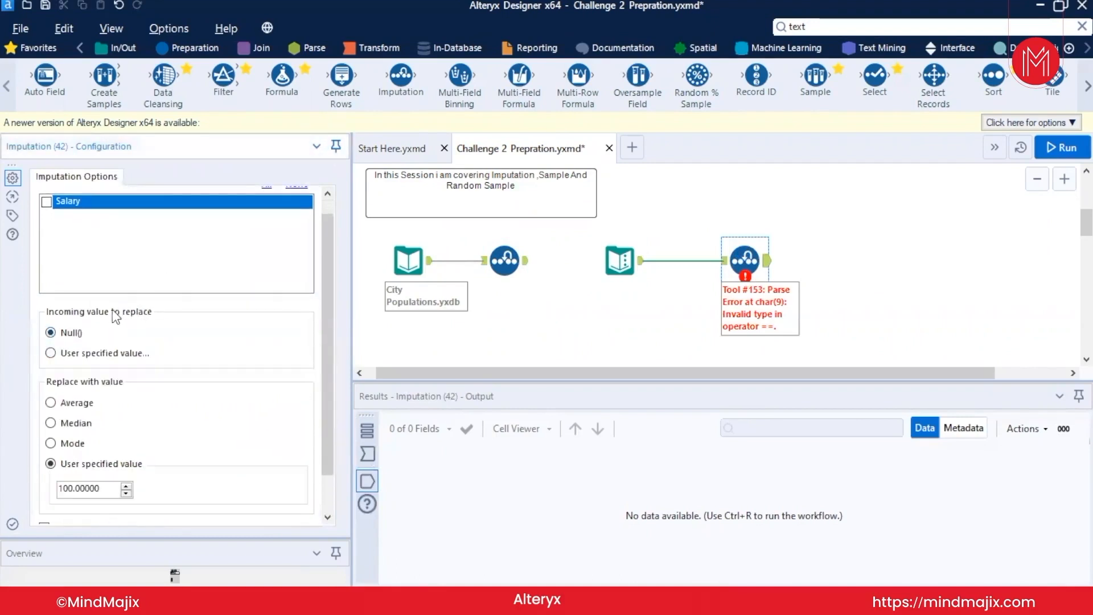
click(50, 402)
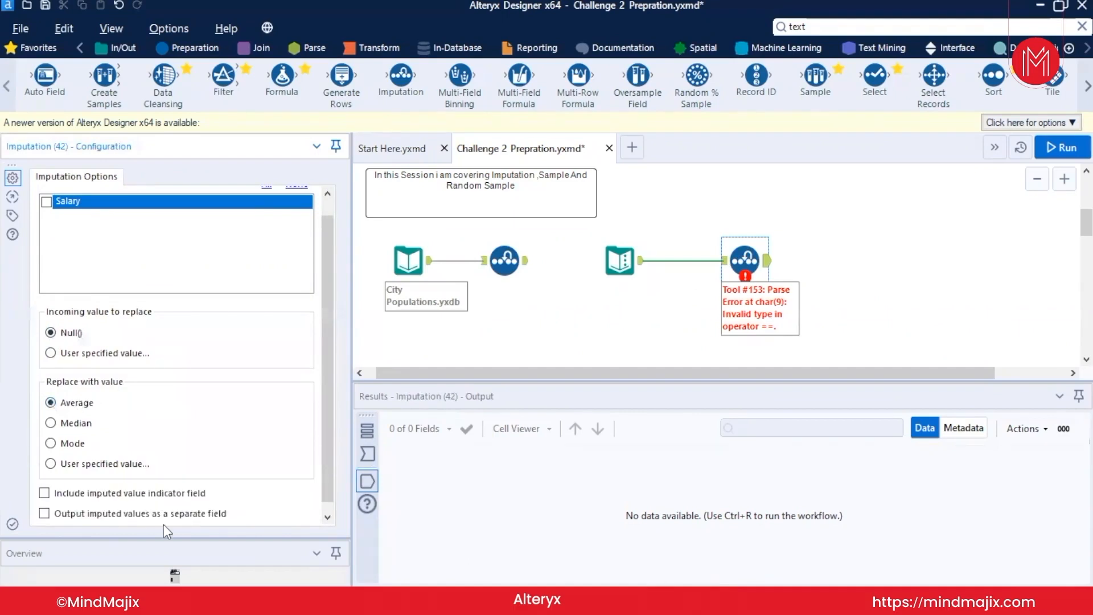
key(ctrl+r)
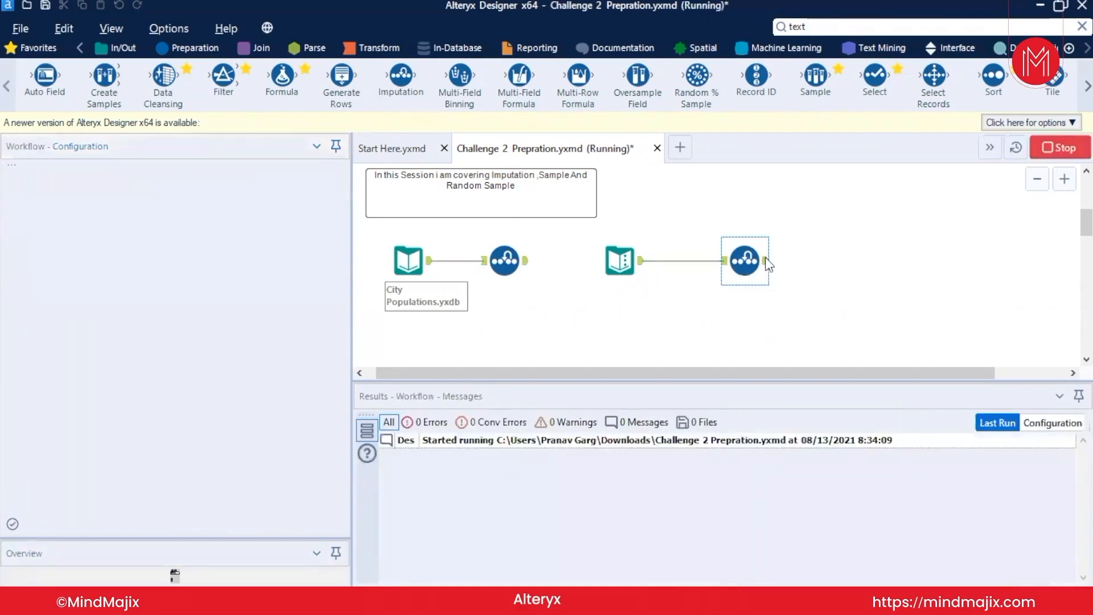
Step: Examine the copied Imputation tool's output for remaining null Salary values
click(765, 259)
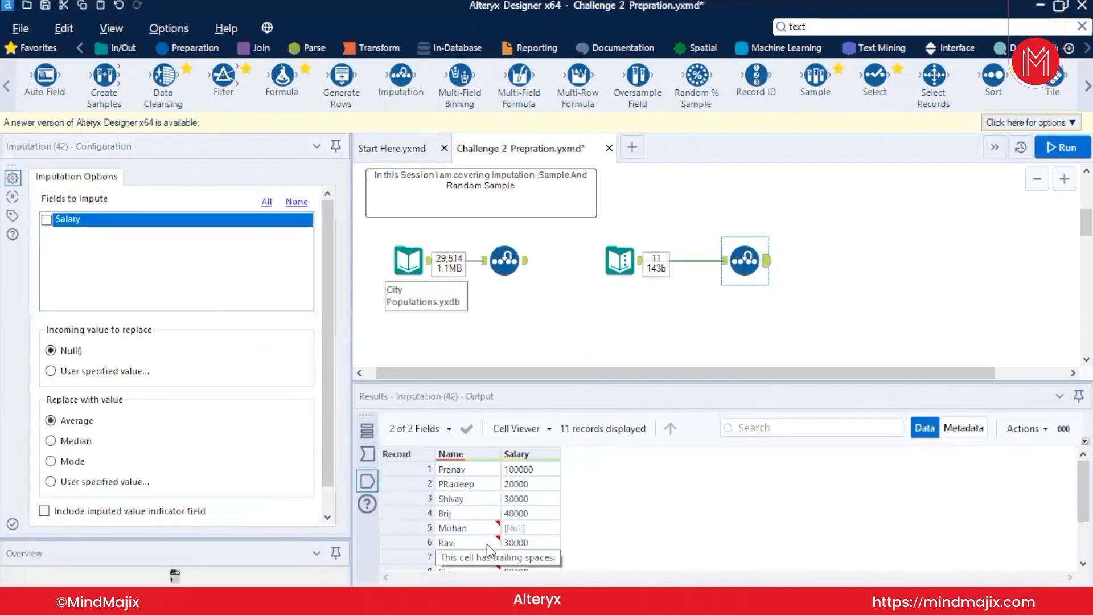
scroll(486, 544, down, 2)
scroll(486, 544, up, 2)
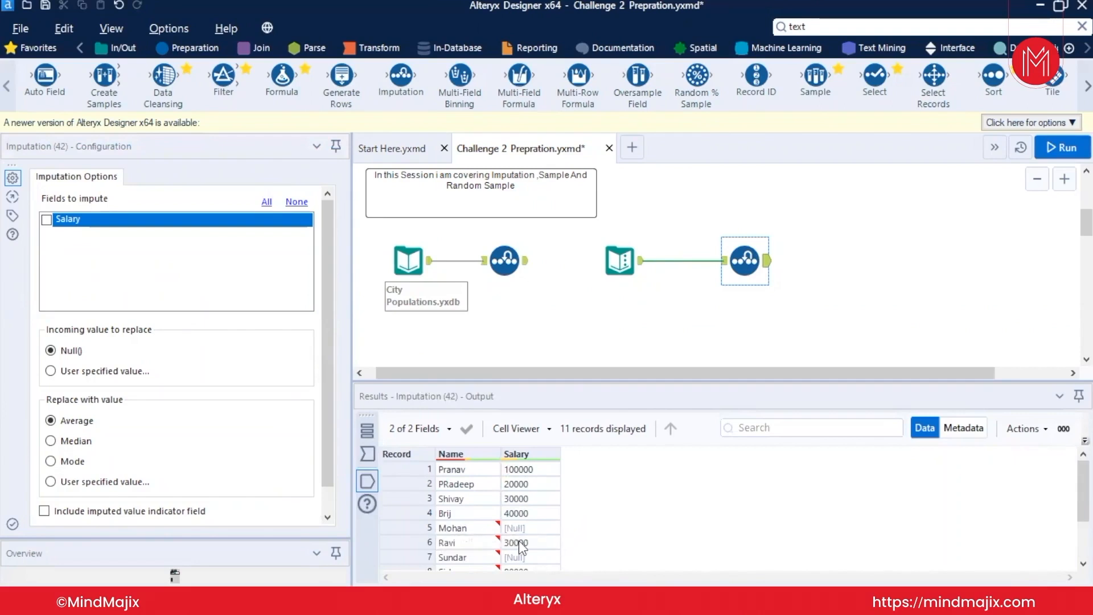
right_click(520, 544)
Step: Select Salary as the field to impute in the copied Imputation tool, run the workflow and check the Salary output
click(738, 260)
scroll(233, 419, down, 1)
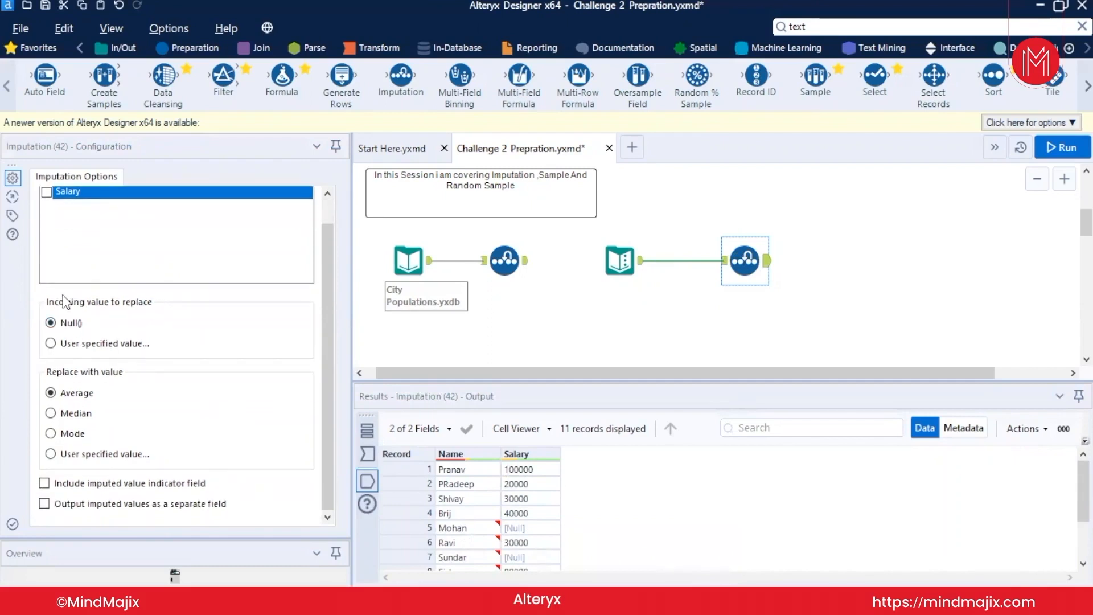
scroll(67, 299, up, 1)
click(46, 220)
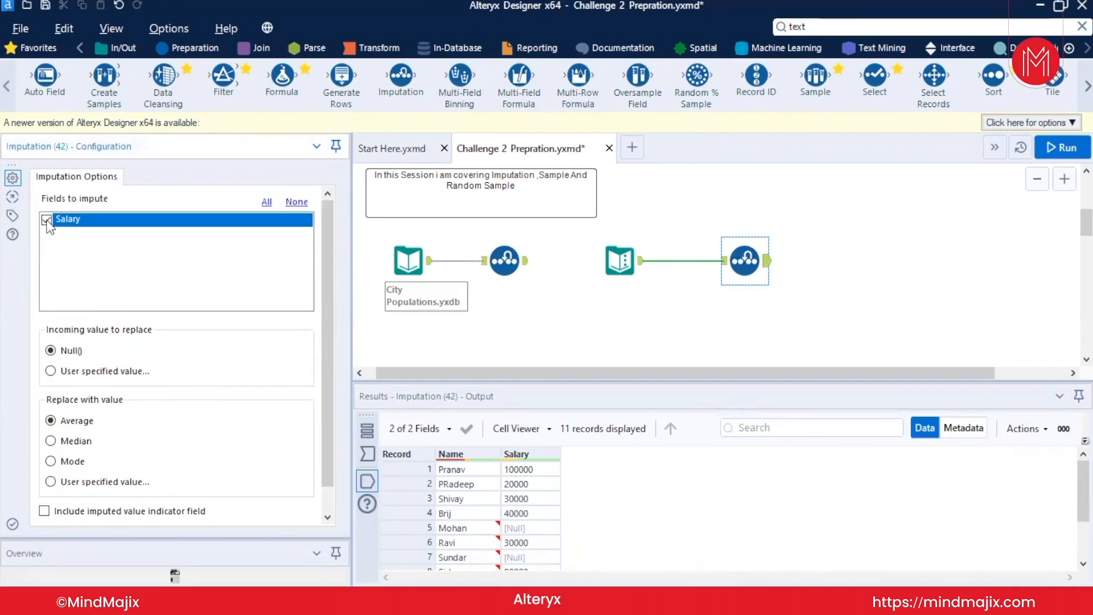
key(ctrl+r)
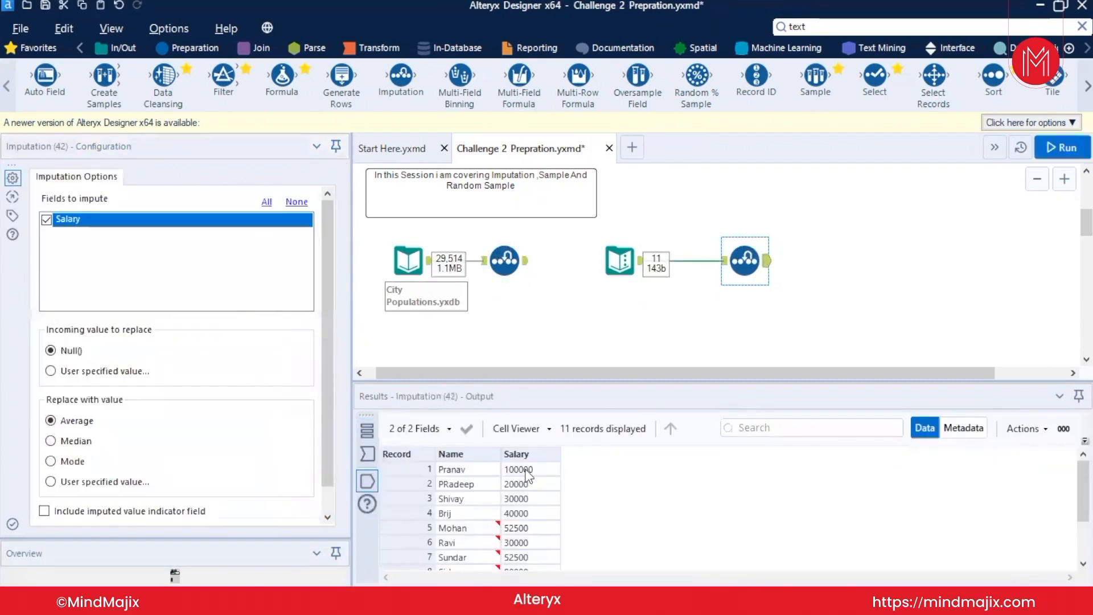
scroll(528, 476, down, 2)
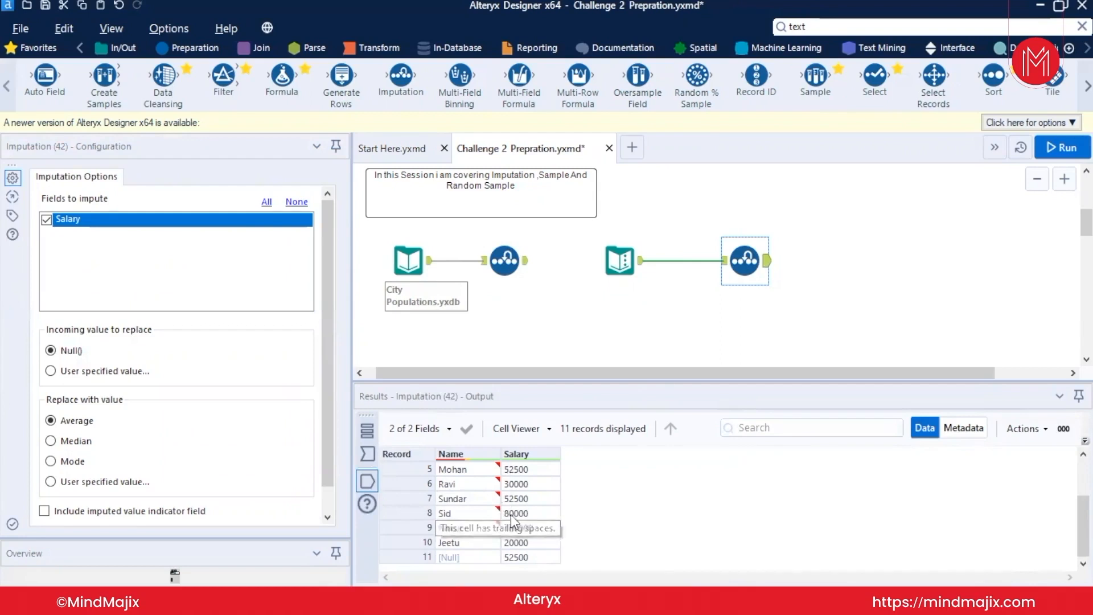
Step: Include the imputed value indicator field in the Salary imputation, run the workflow and review the Salary_Indicator column
click(594, 302)
click(748, 256)
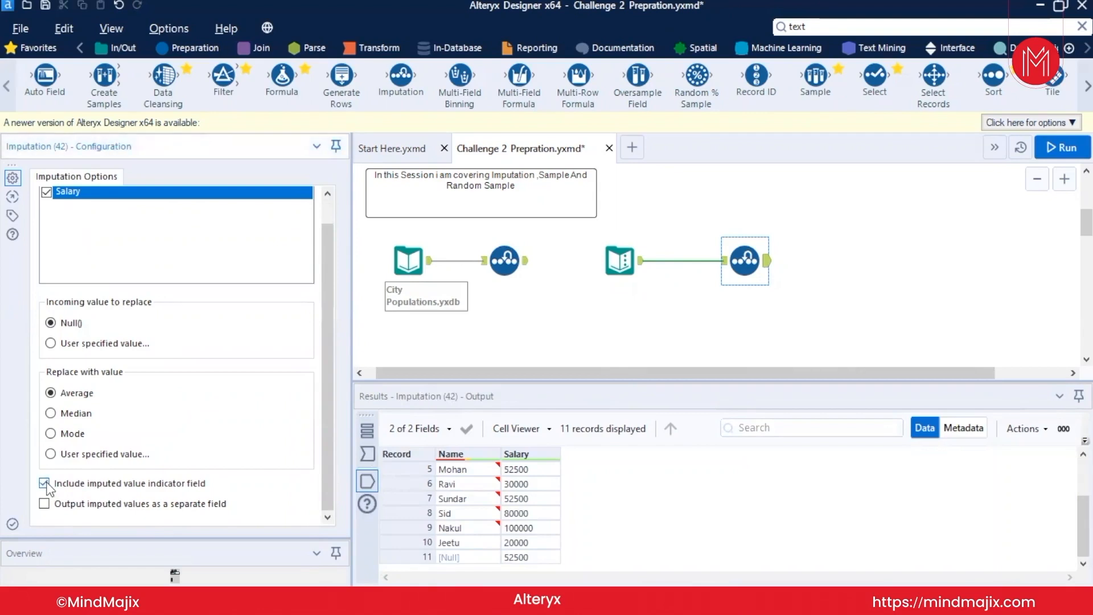
key(ctrl+r)
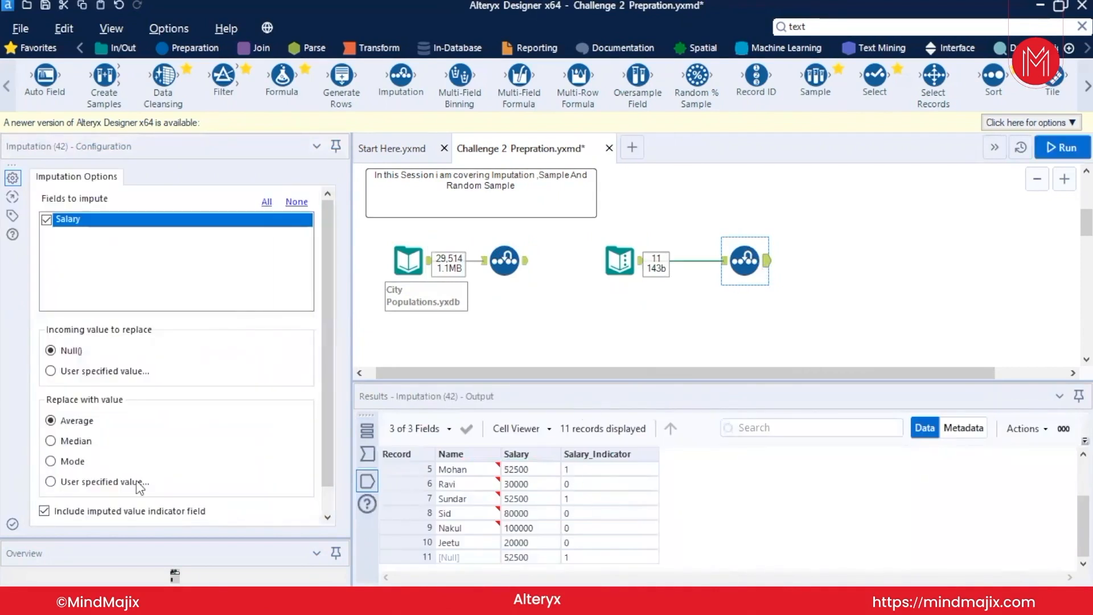
scroll(175, 436, down, 1)
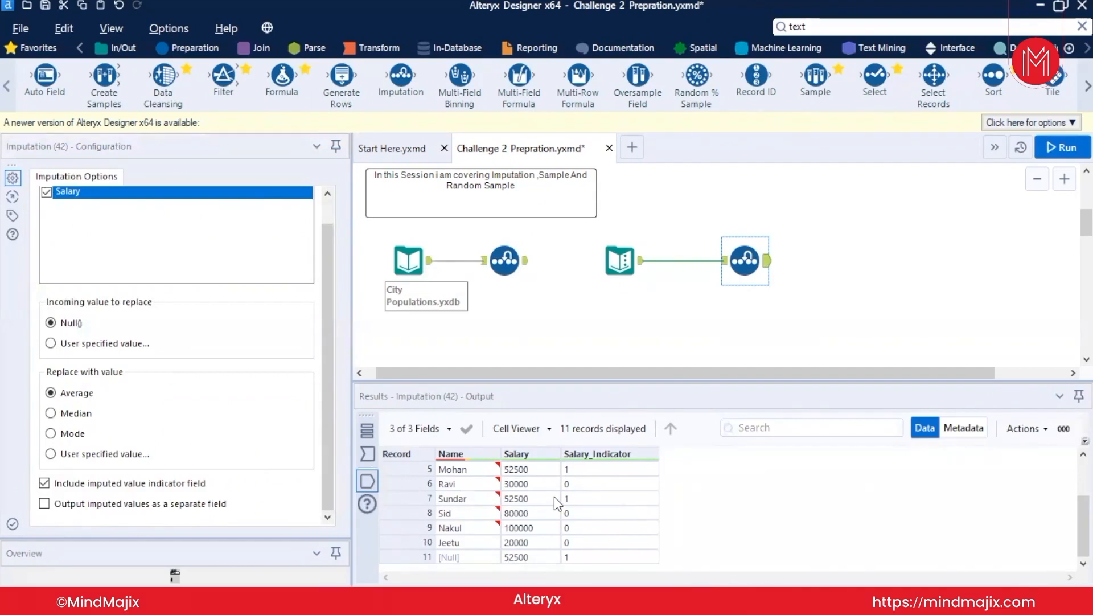
scroll(572, 508, up, 2)
scroll(572, 507, down, 2)
scroll(572, 508, up, 2)
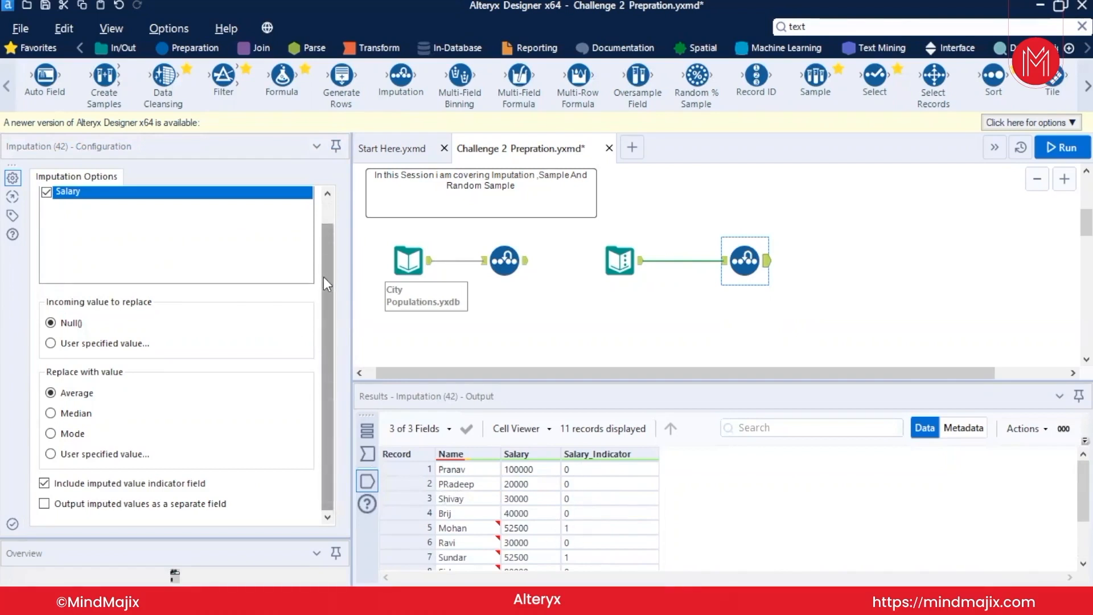
scroll(323, 277, up, 1)
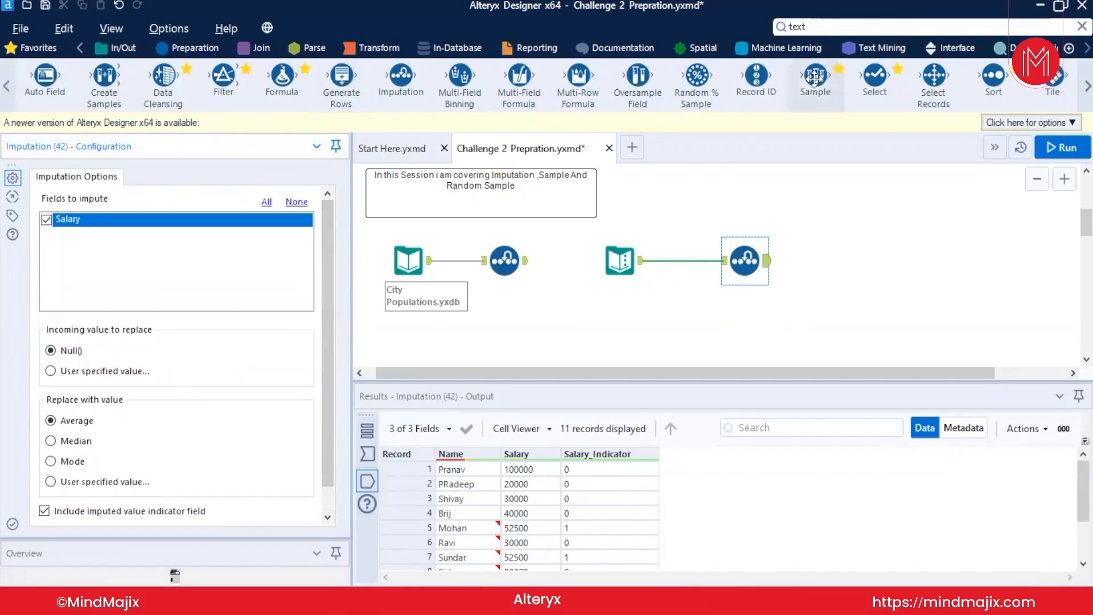
Step: Add a Sample tool below the first Imputation tool and connect the City Populations input to it
drag(815, 76, 543, 348)
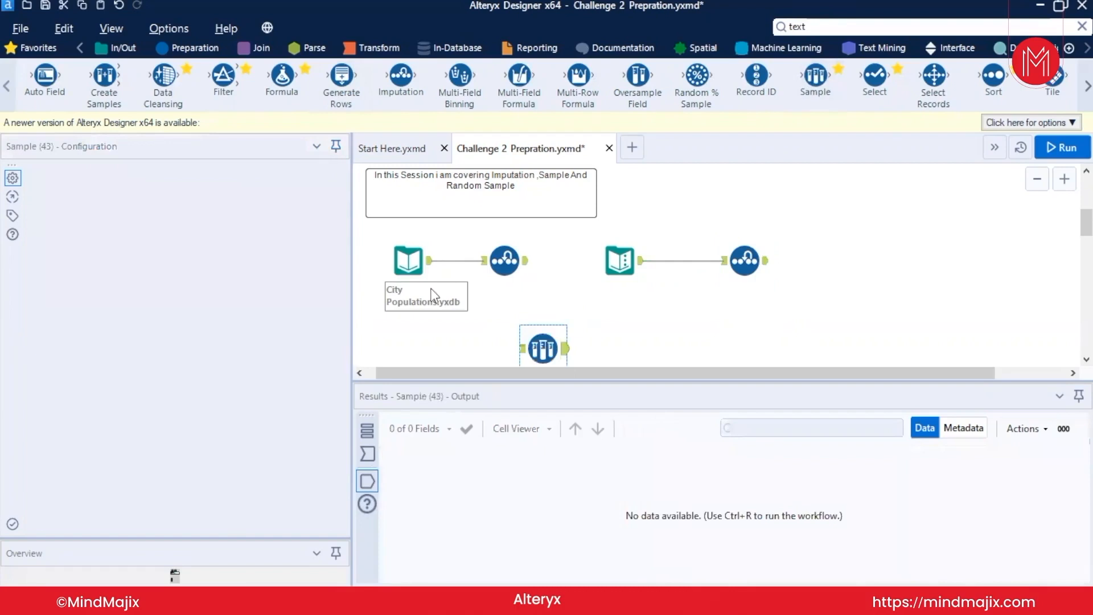
click(419, 260)
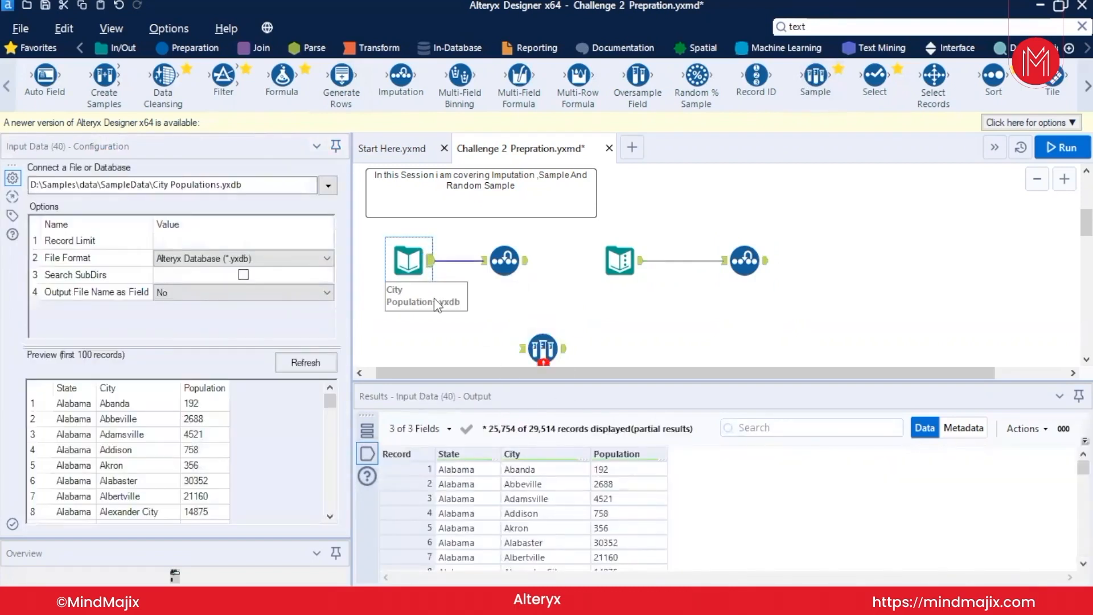
drag(431, 260, 519, 348)
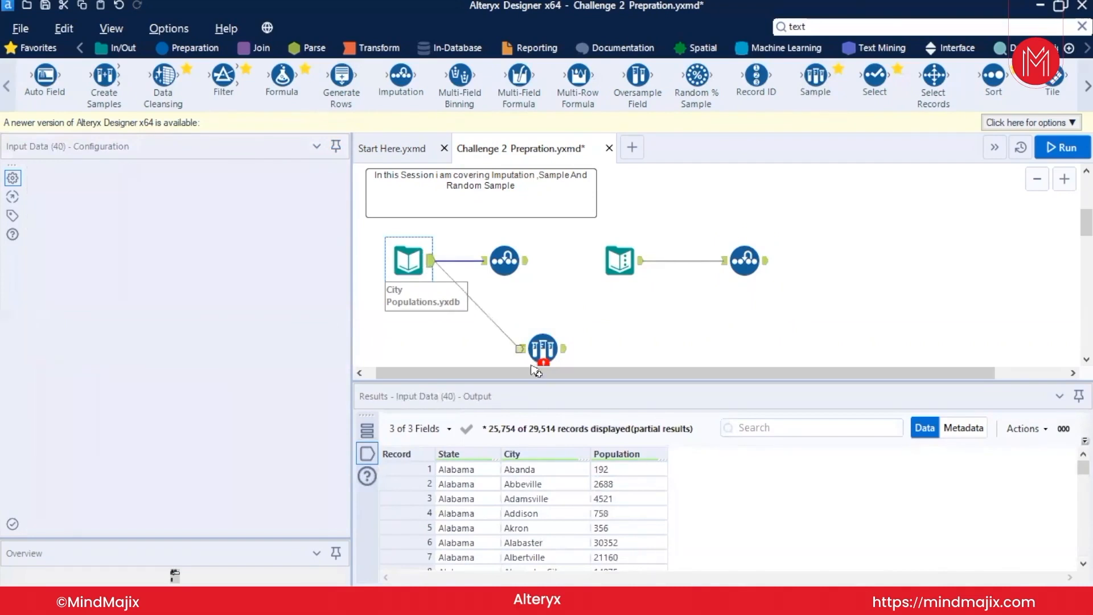
click(541, 348)
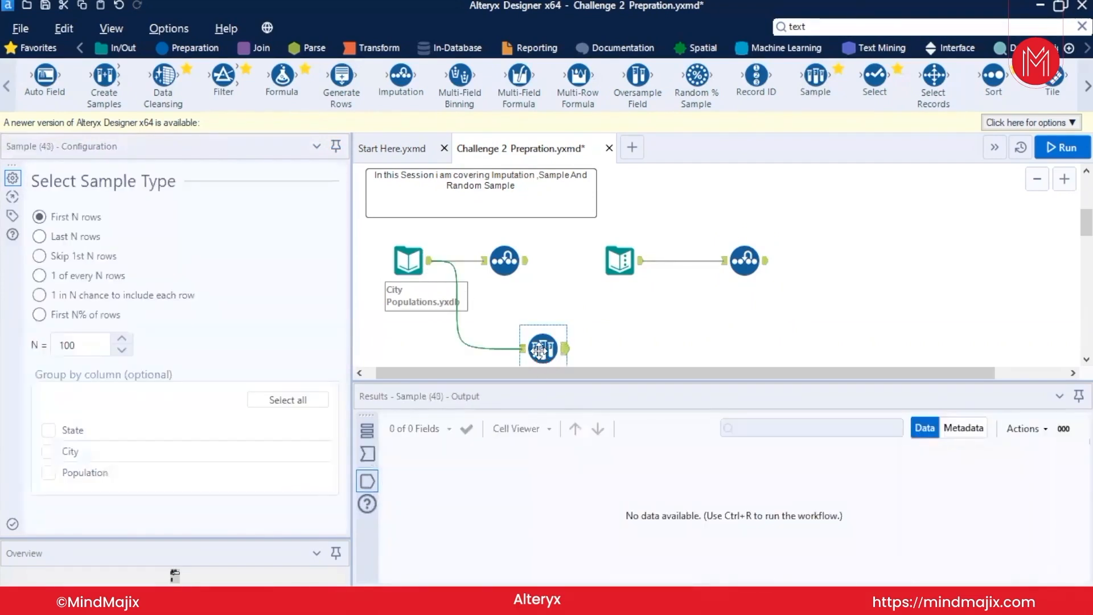
Step: Set the City Populations input's record limit to 10000 and run the workflow
click(808, 27)
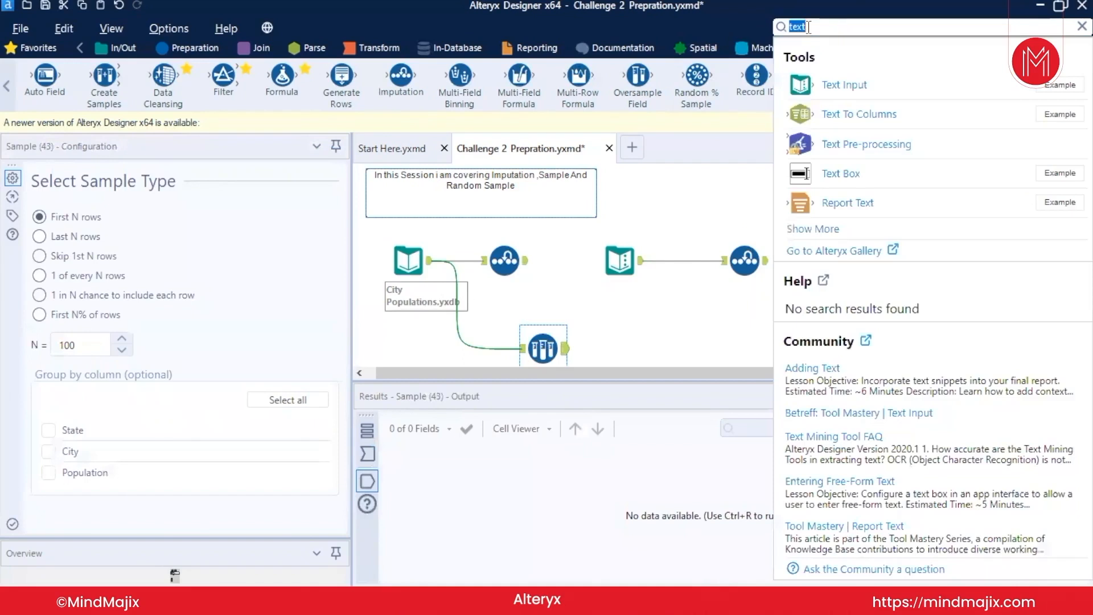
click(408, 260)
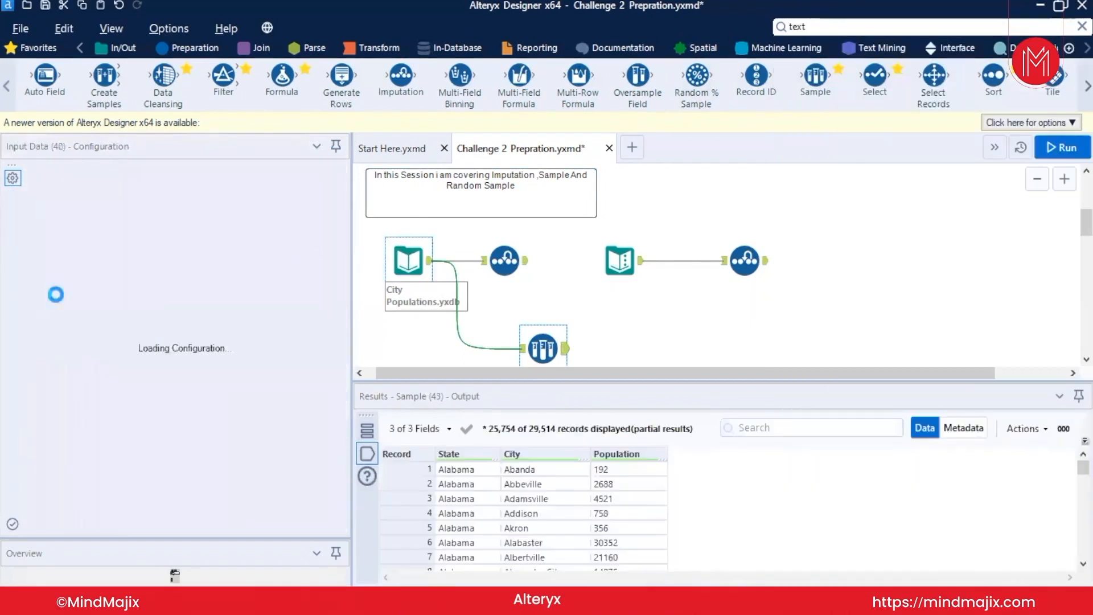
click(187, 243)
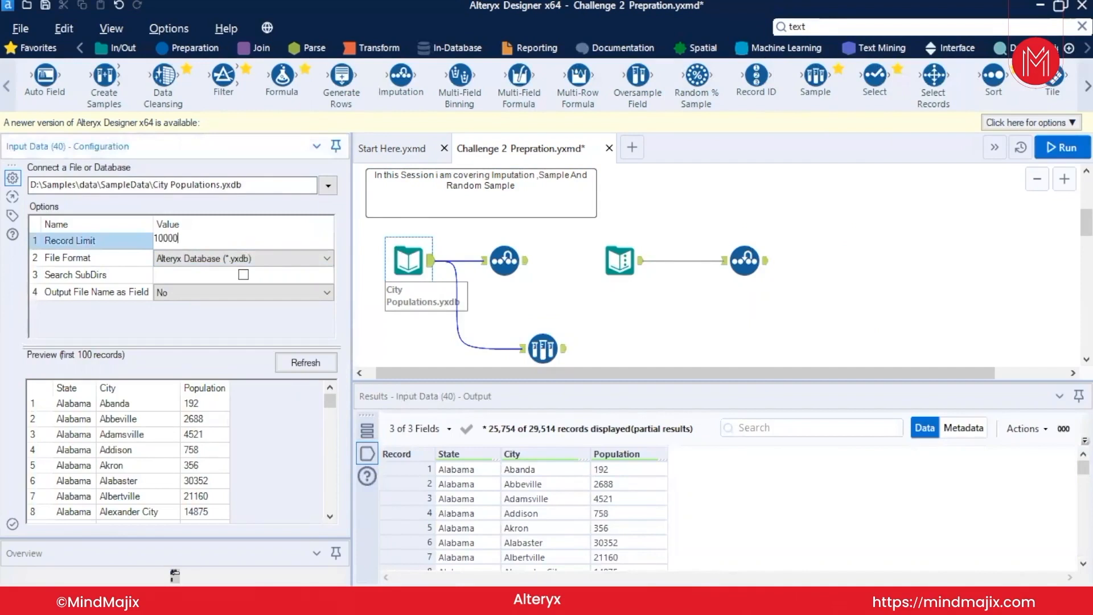
key(ctrl+r)
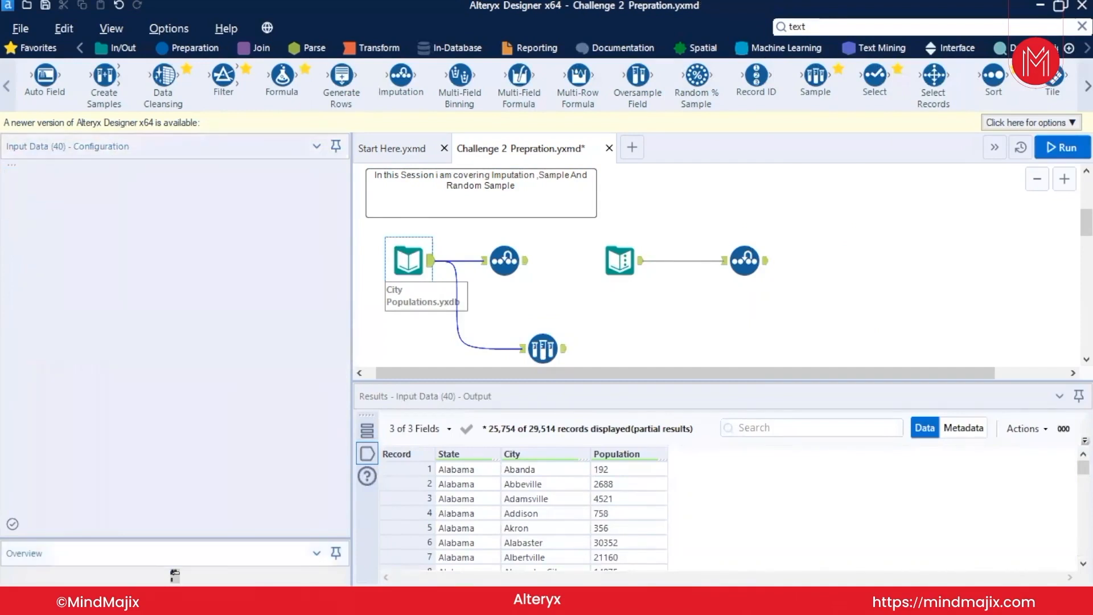
Step: Check the Sample tool's First N rows setting with N at 100 and run the workflow
click(537, 344)
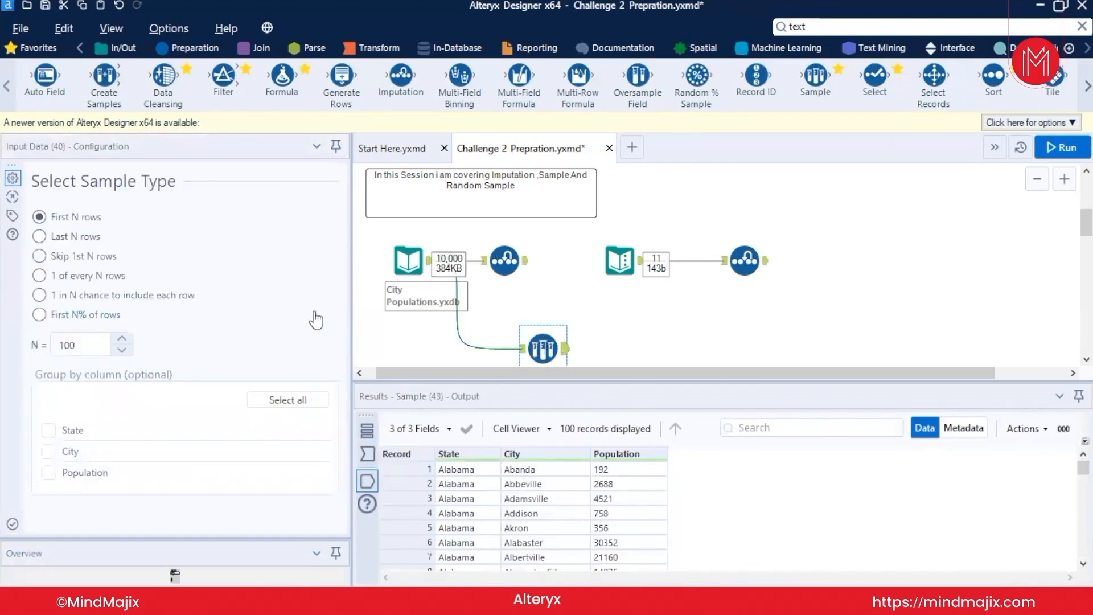
click(86, 347)
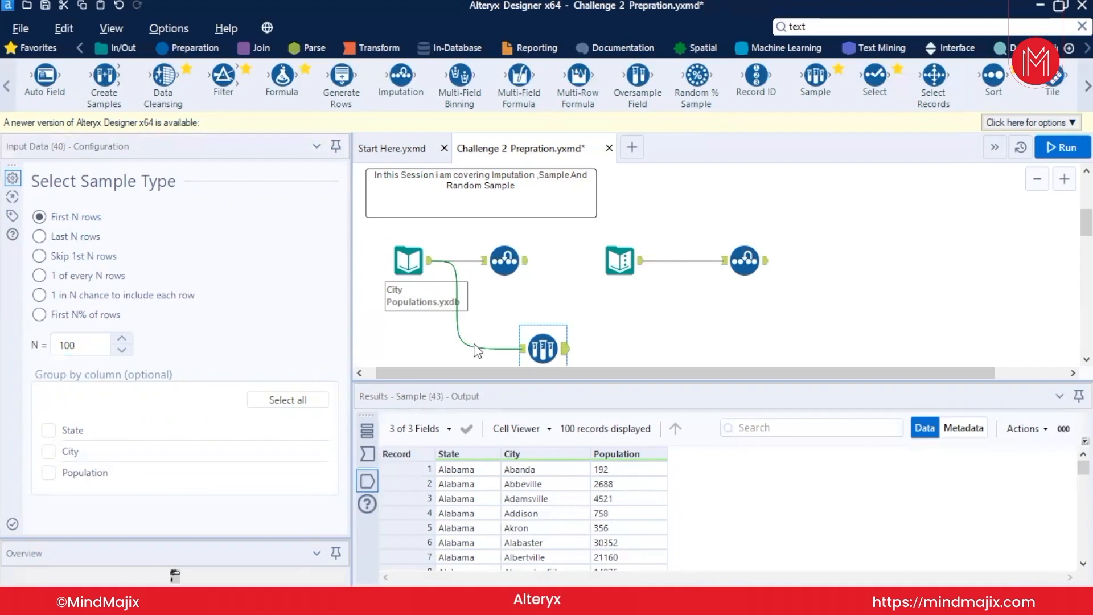
key(ctrl+r)
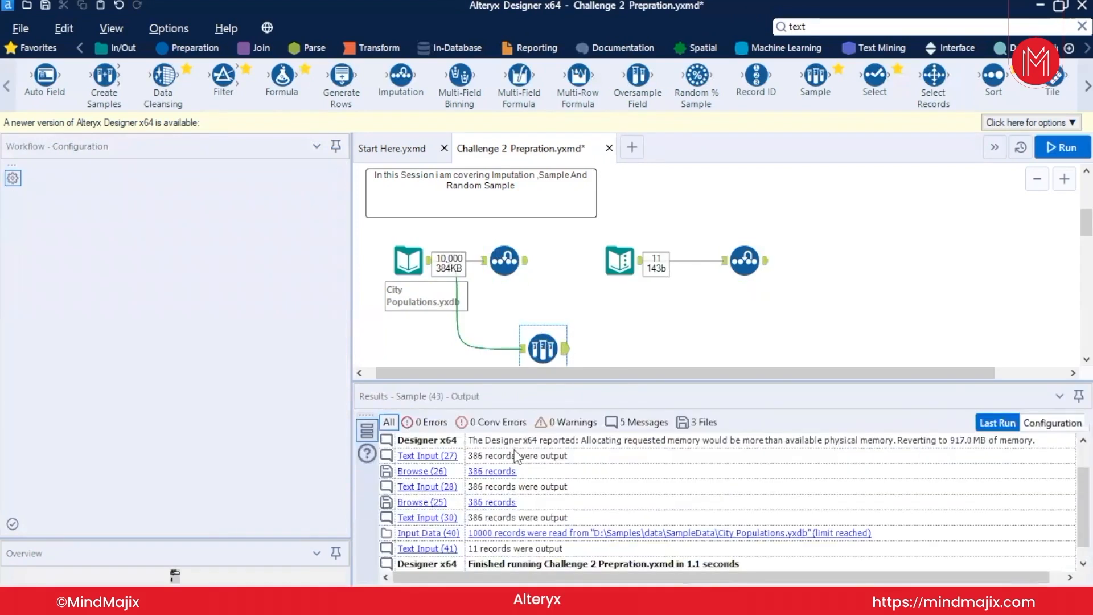
Step: Set the Sample tool to Last N rows with N at 100 and run the workflow
click(555, 356)
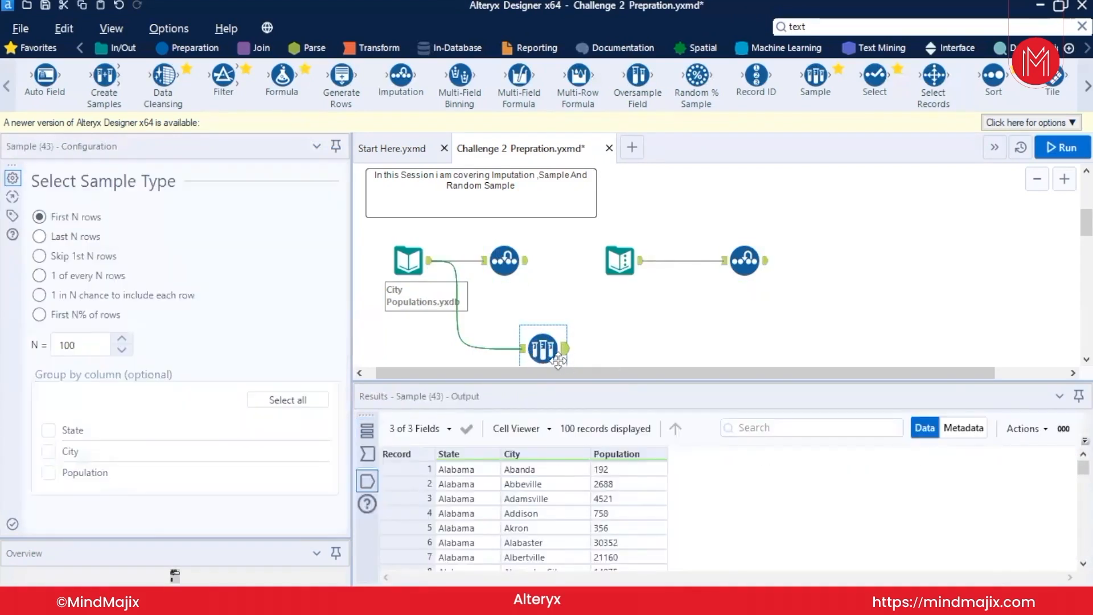
click(39, 237)
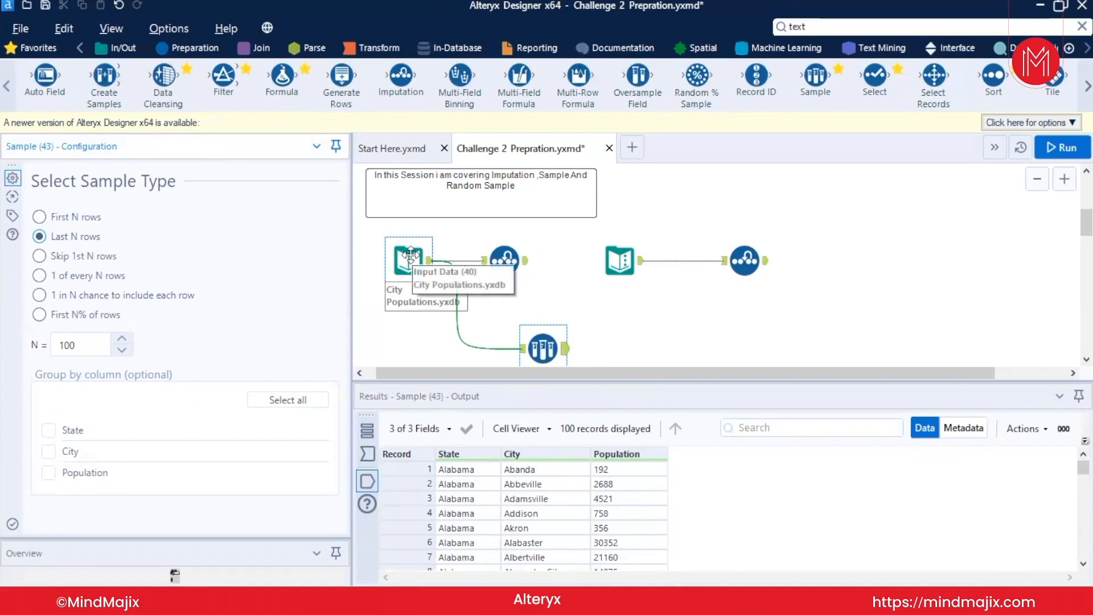
key(ctrl+r)
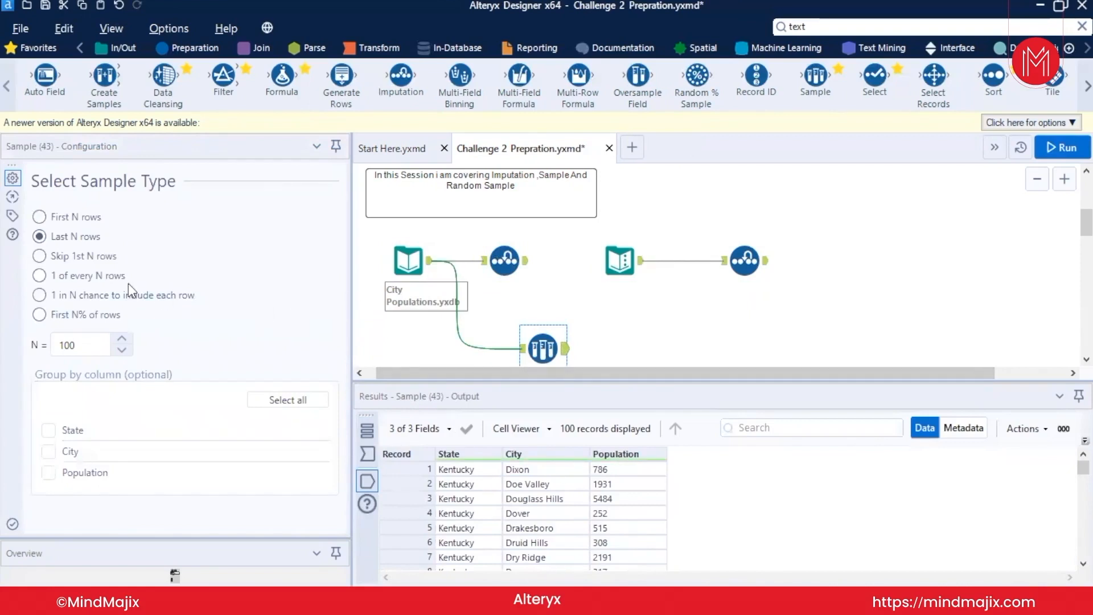
Step: Set the Sample tool to Skip 1st N rows with N at 4999, run the workflow and view the sampled output
click(40, 256)
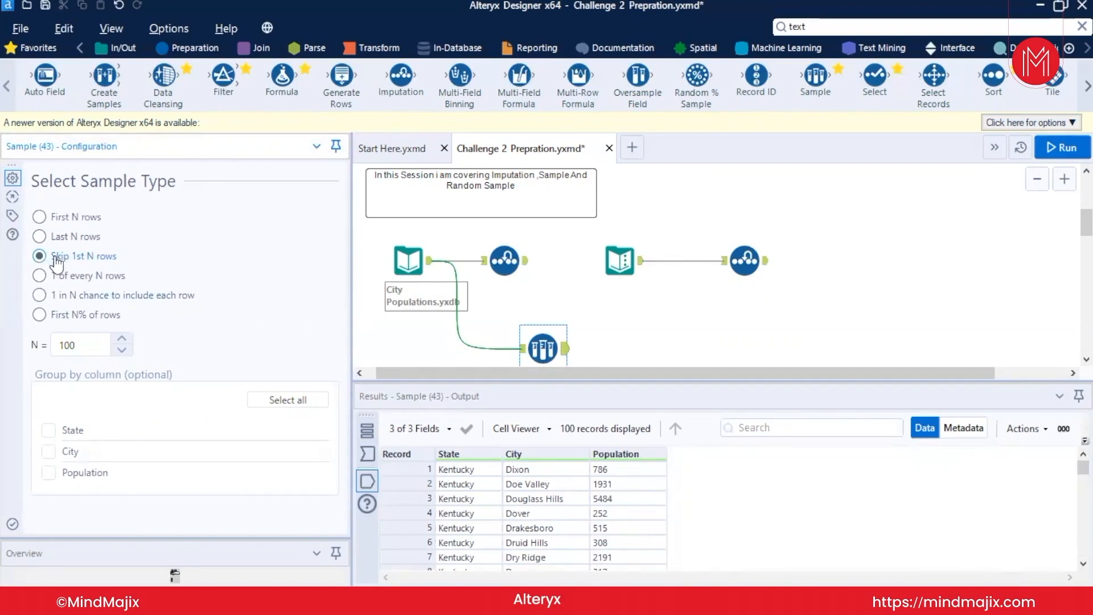
click(77, 345)
key(BackSpace)
key(BackSpace)
key(BackSpace)
text(4999)
key(ctrl+s)
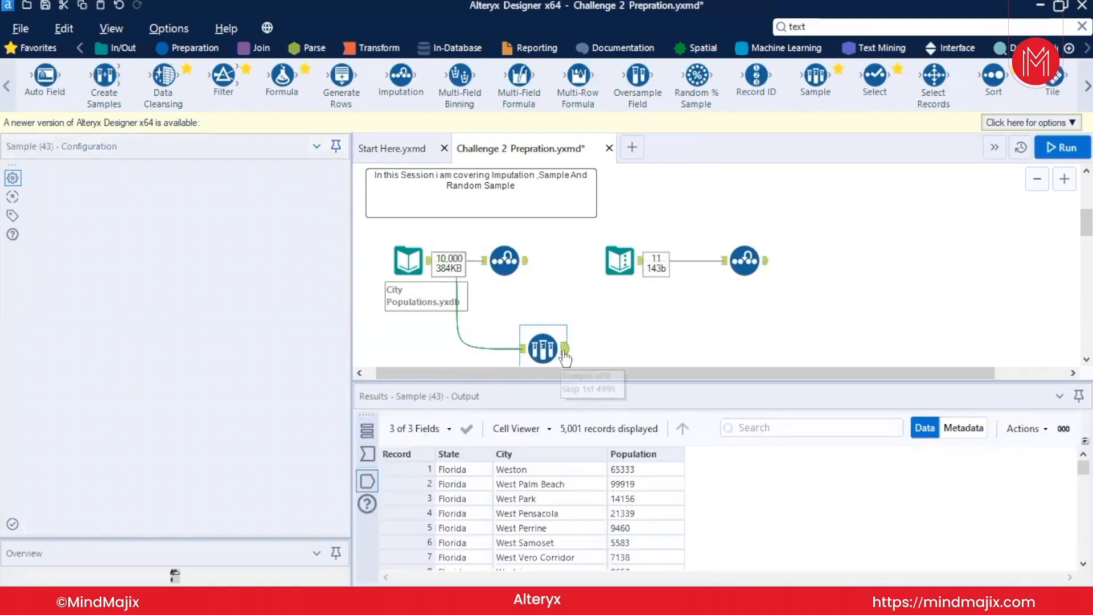
click(564, 358)
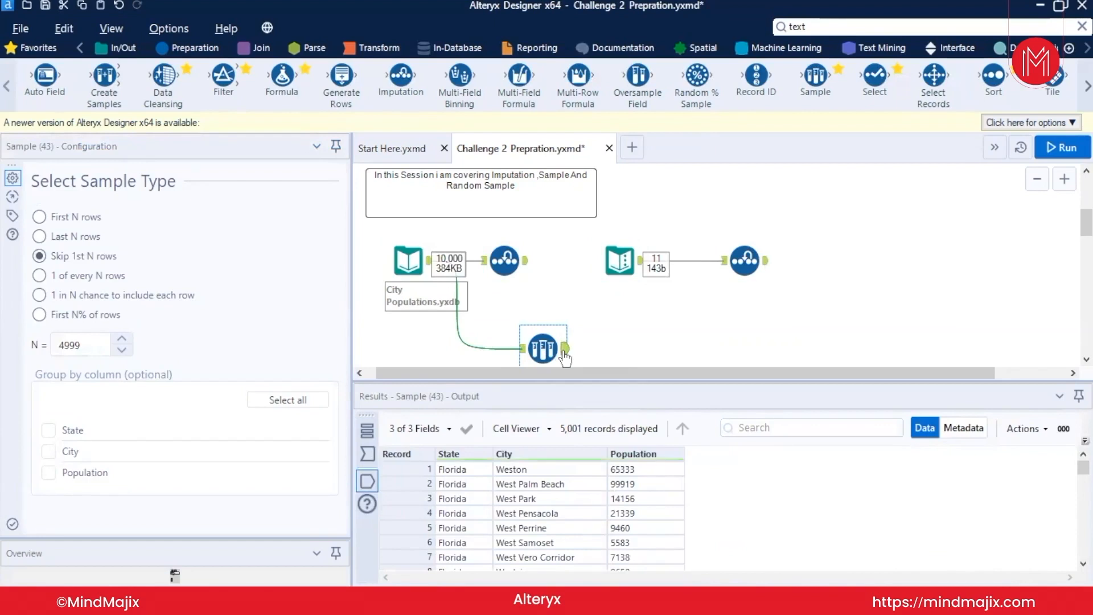
Step: Set the Sample tool to 1 of every N rows with N at 100, run the workflow and view the sampled output
click(38, 275)
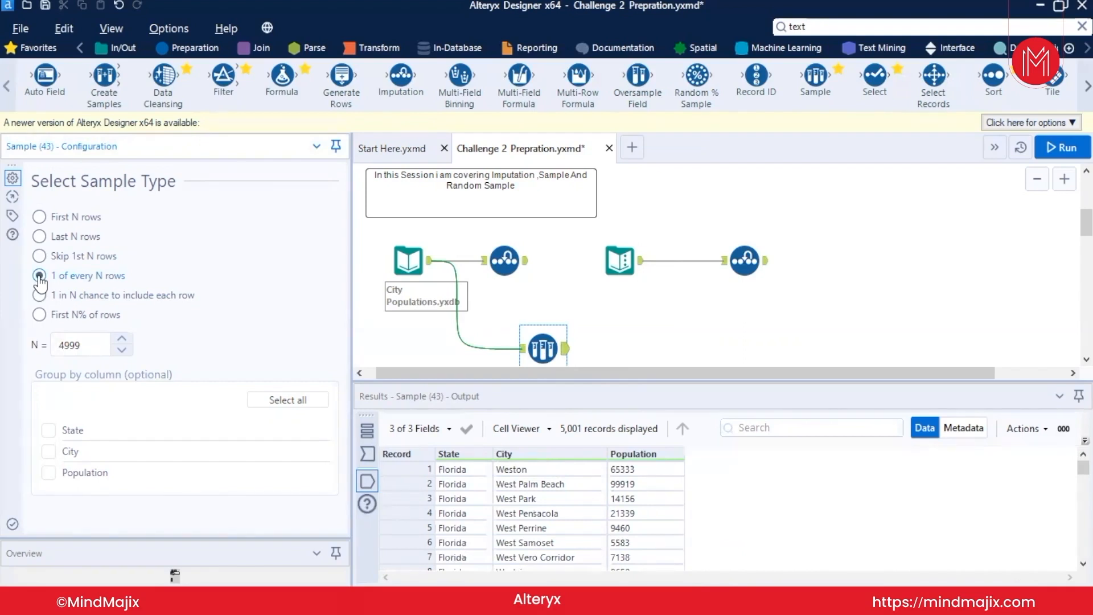
click(93, 347)
key(BackSpace)
key(BackSpace)
key(BackSpace)
key(BackSpace)
text(1000)
key(BackSpace)
key(ctrl+r)
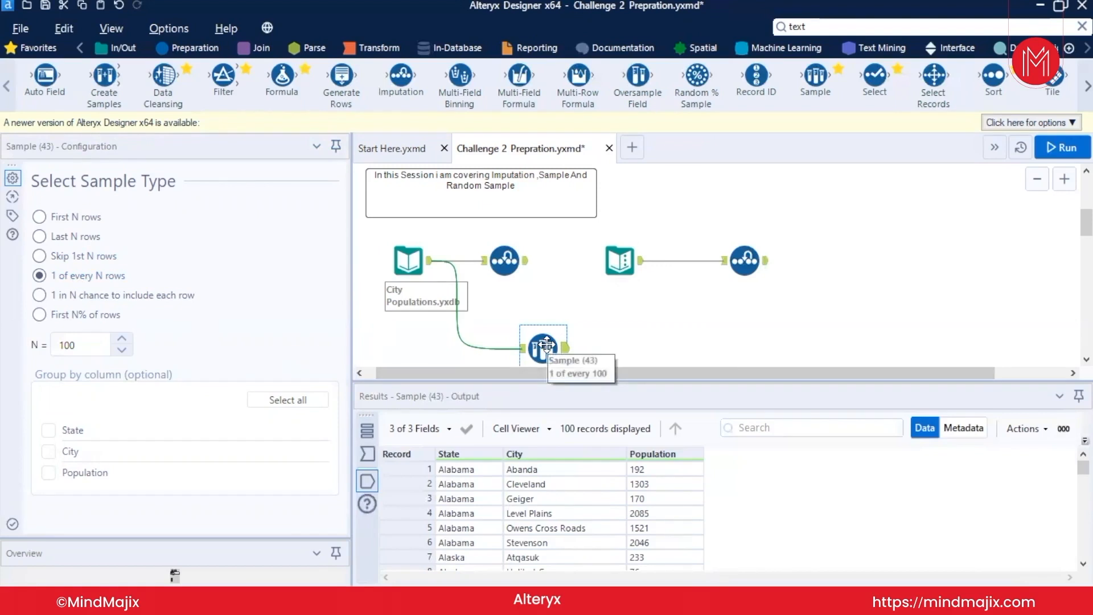
key(ctrl+r)
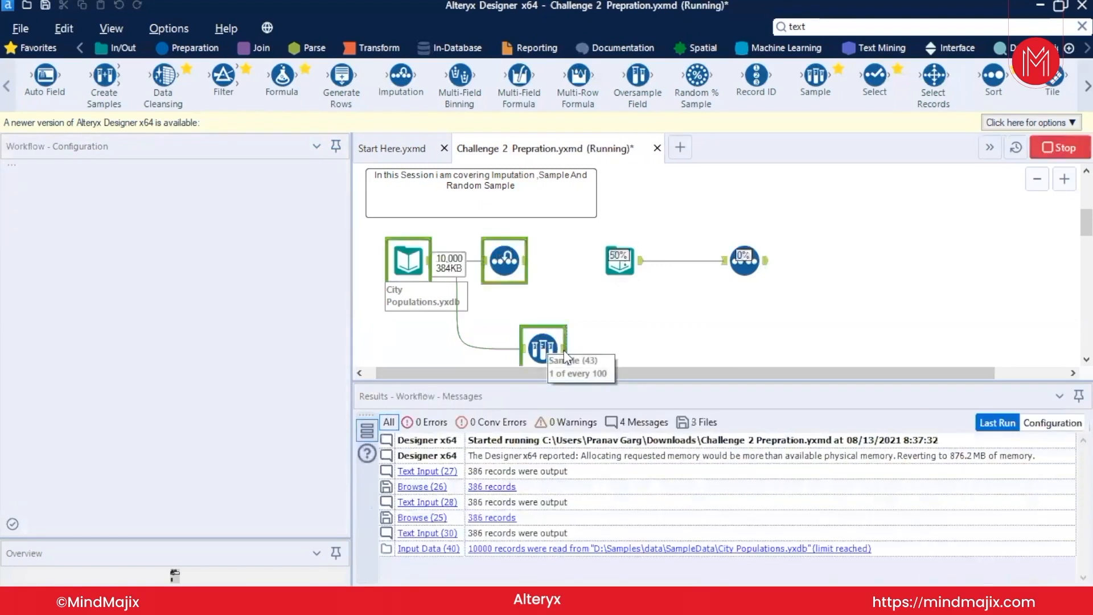
click(565, 358)
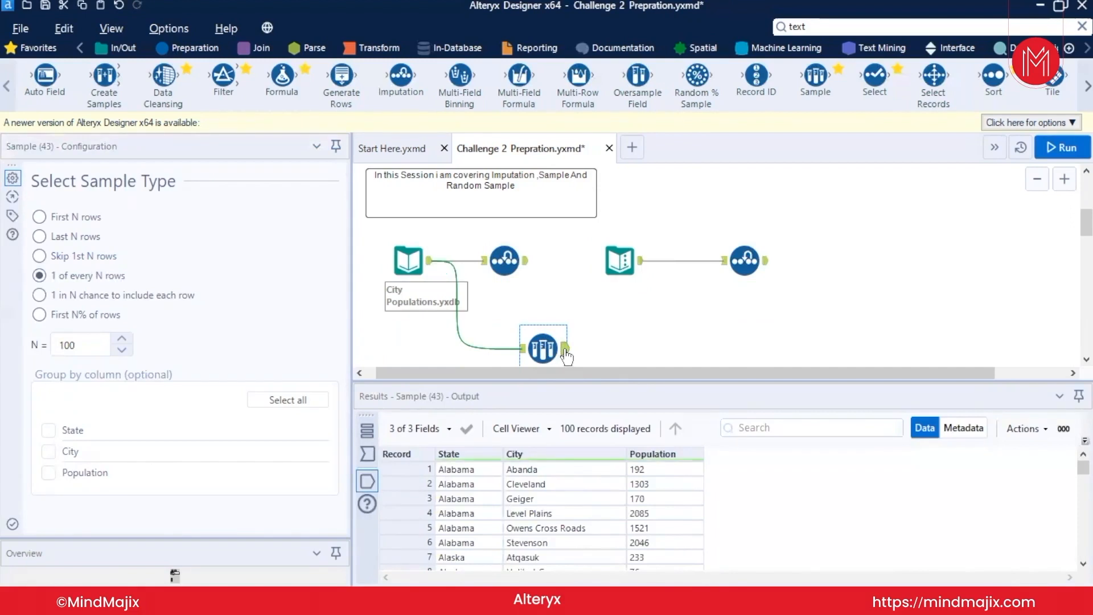
Step: Set the Sample tool to 1 in N chance to include each row, keep N at 100 and run the workflow
click(39, 295)
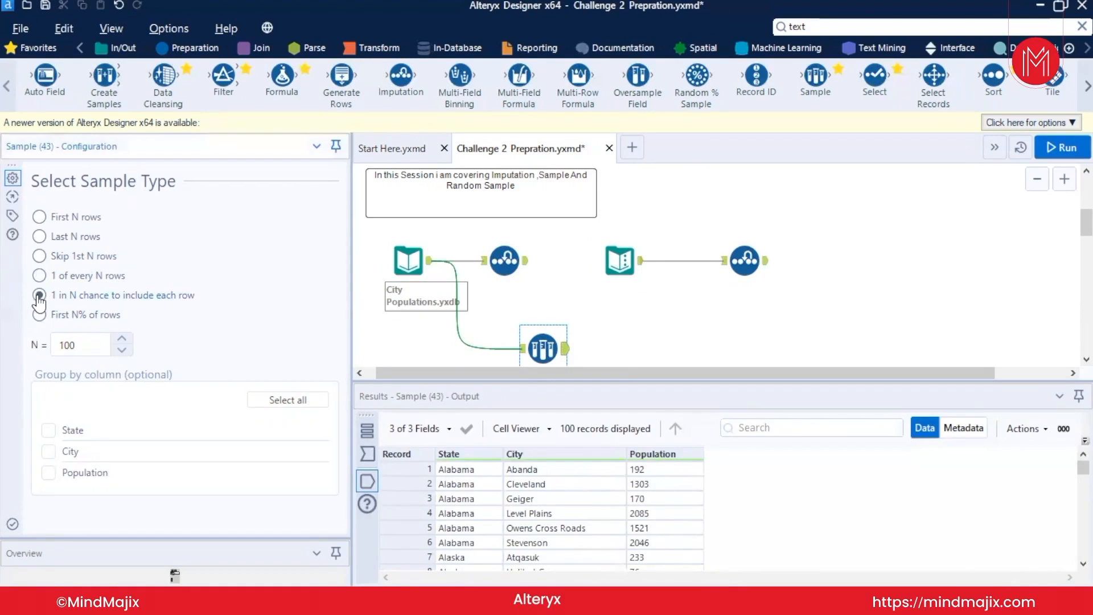
click(83, 345)
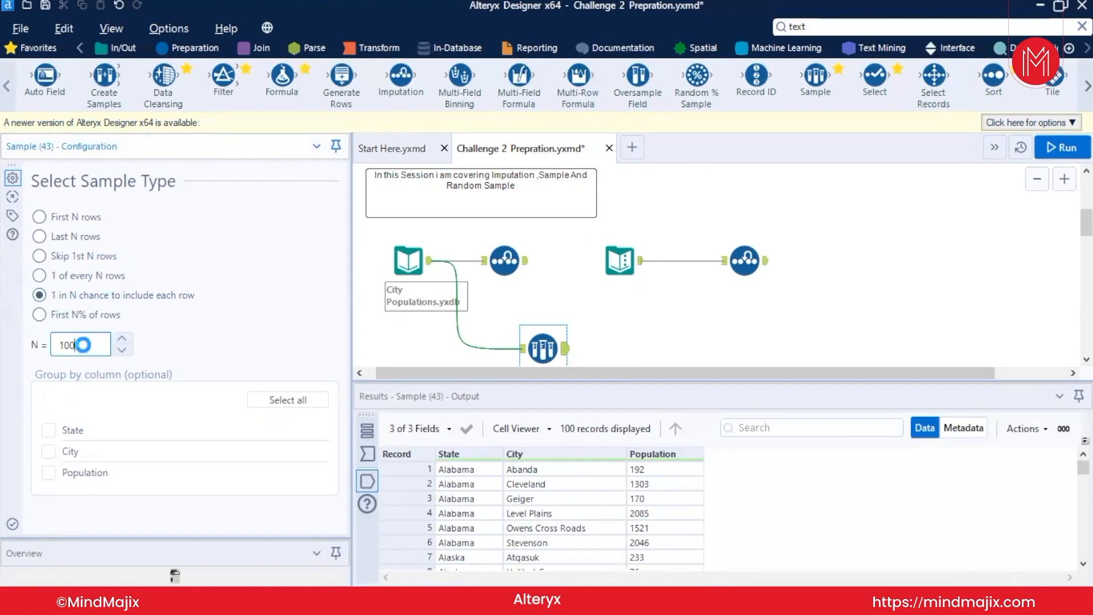
key(ctrl+r)
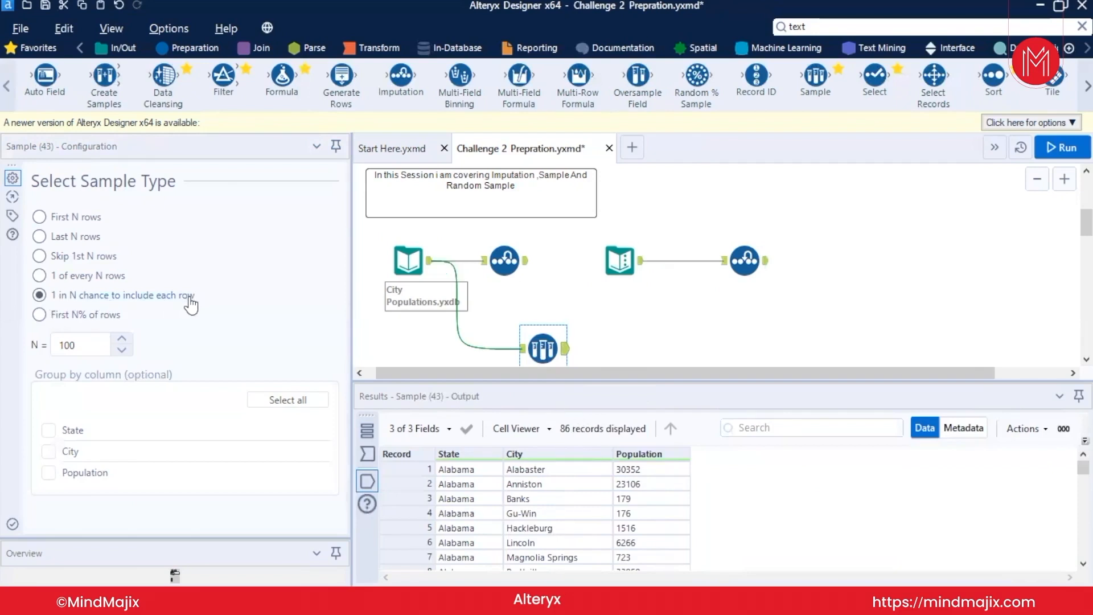
Step: Rerun the workflow twice with the 1 in N chance setting to compare the sampled records between runs
click(80, 347)
key(ctrl+r)
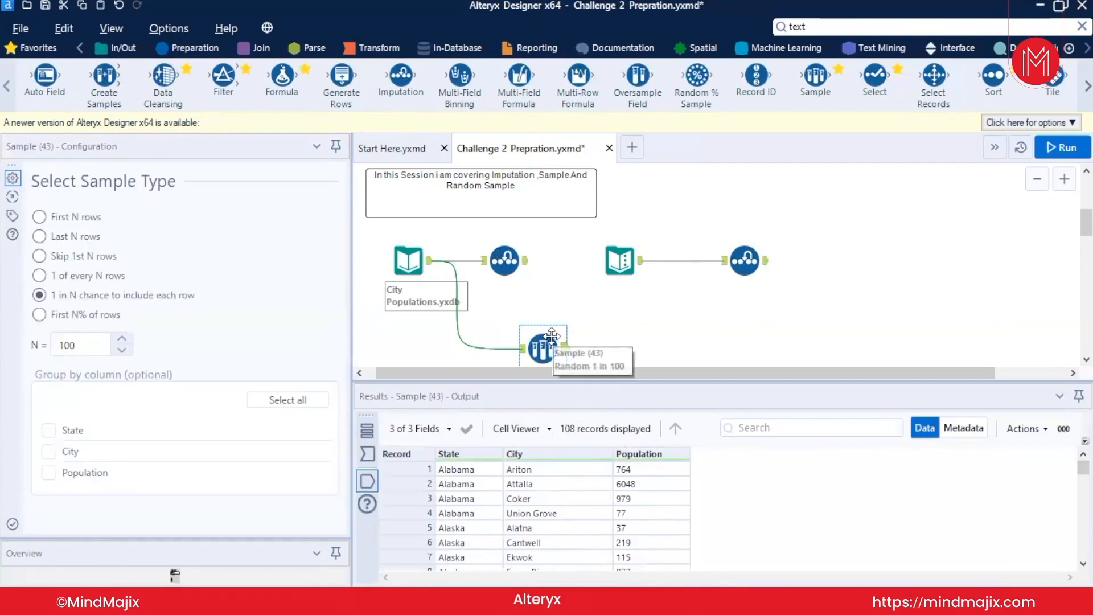
key(ctrl+r)
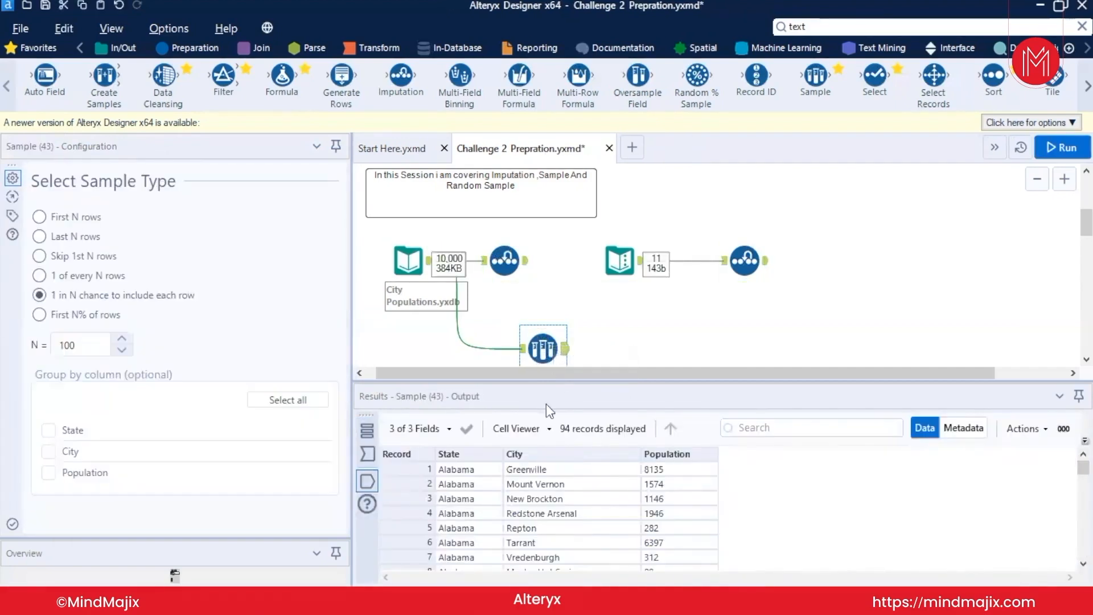
click(542, 337)
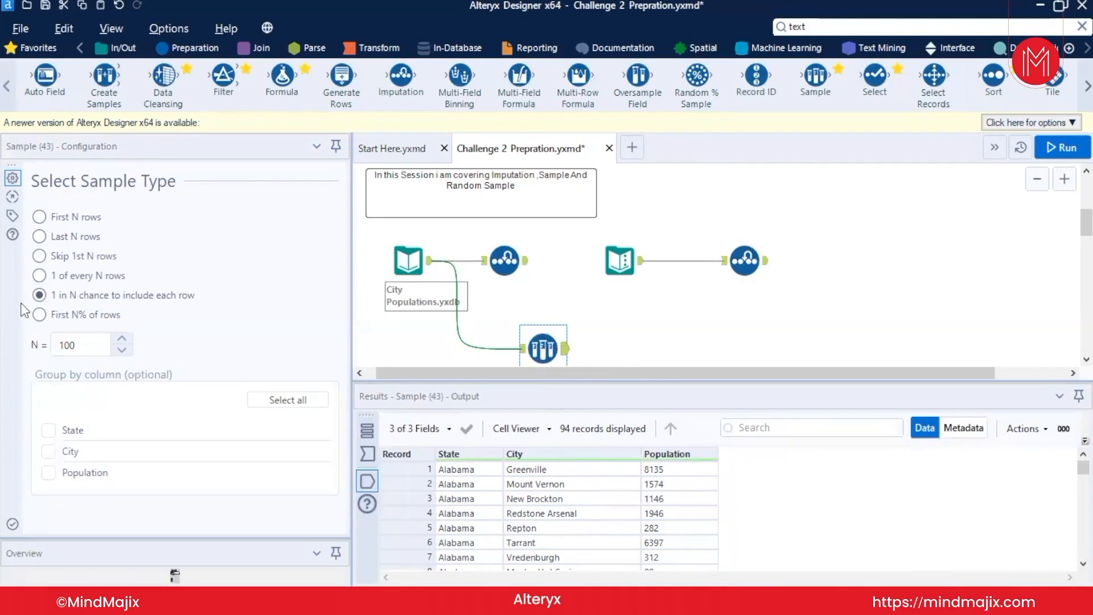
Step: Set the Sample tool to First N% of rows with N at 35 and run the workflow
click(42, 320)
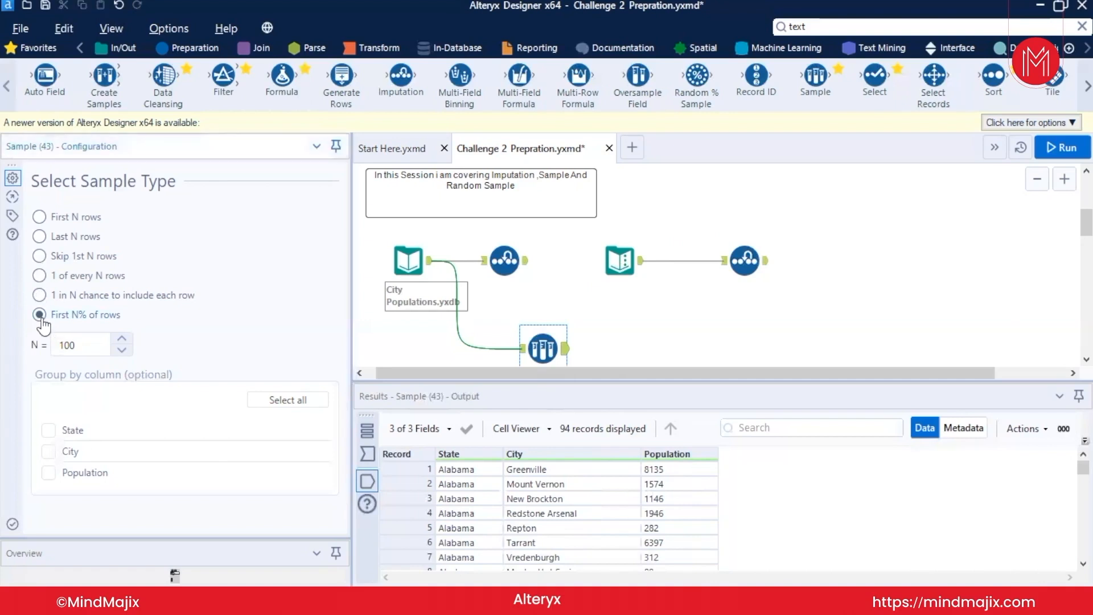
click(84, 346)
key(BackSpace)
key(BackSpace)
key(BackSpace)
text(35)
key(ctrl+r)
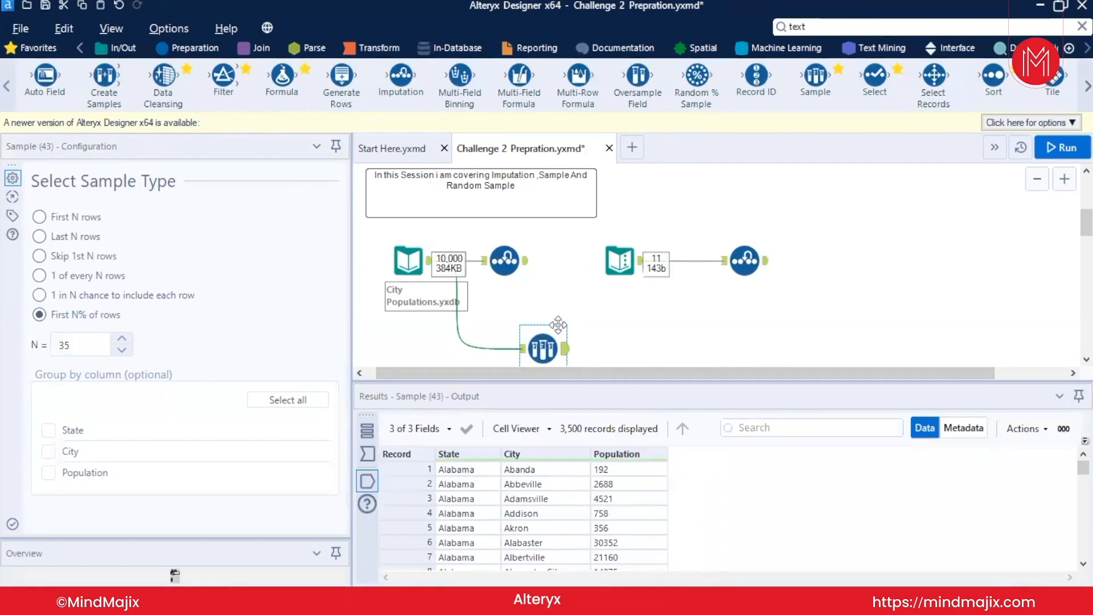
Step: Set the Sample tool to First N rows with N at 3, grouped by State, then run the workflow and view the output
scroll(558, 325, down, 1)
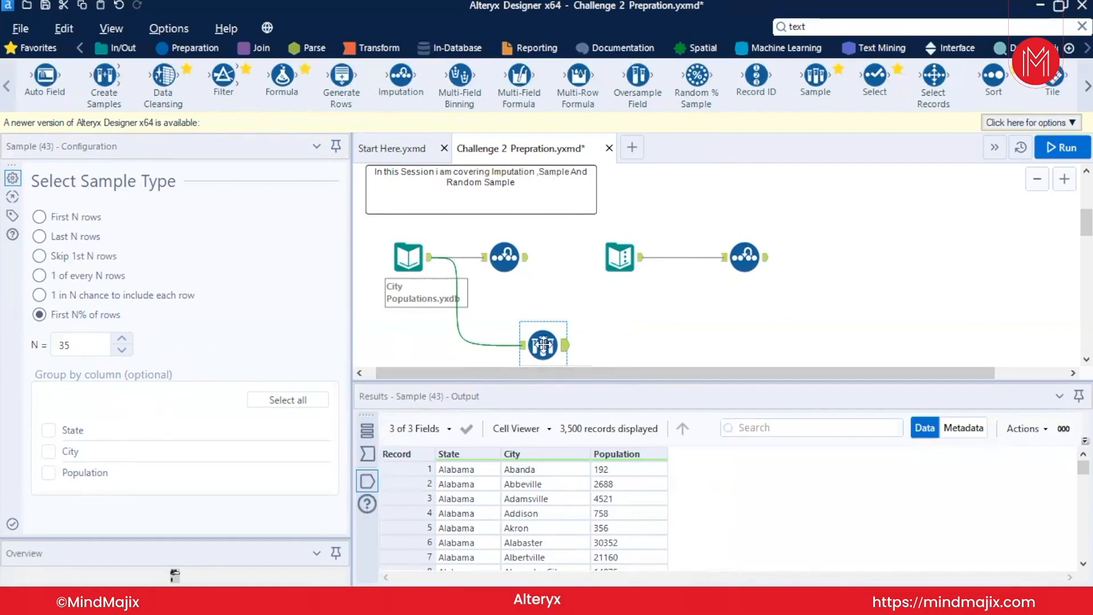
click(49, 431)
click(40, 217)
click(74, 343)
key(BackSpace)
key(ctrl+r)
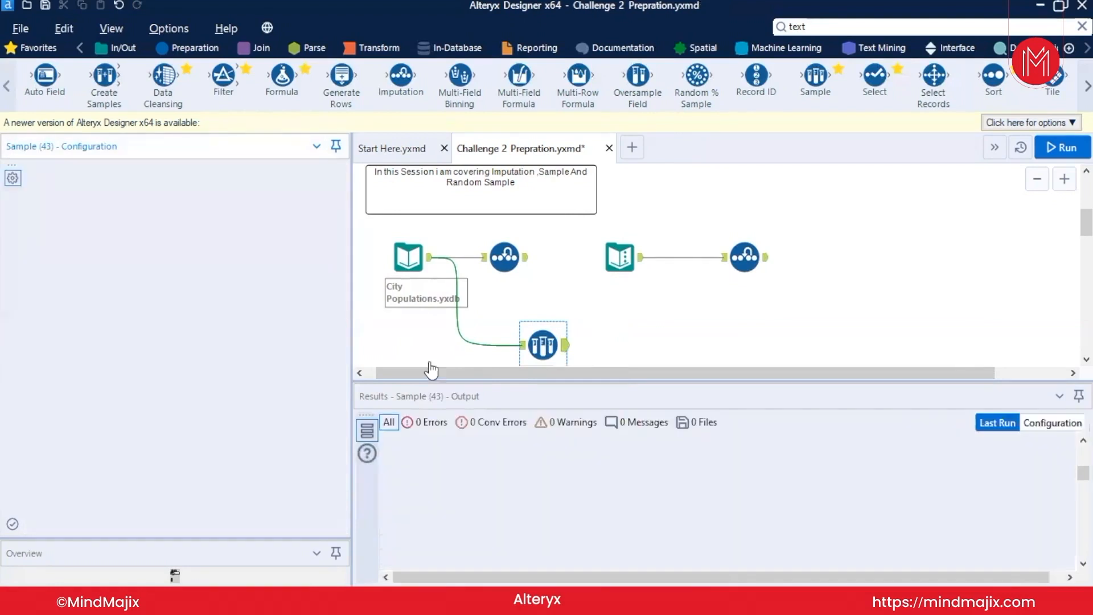
click(565, 346)
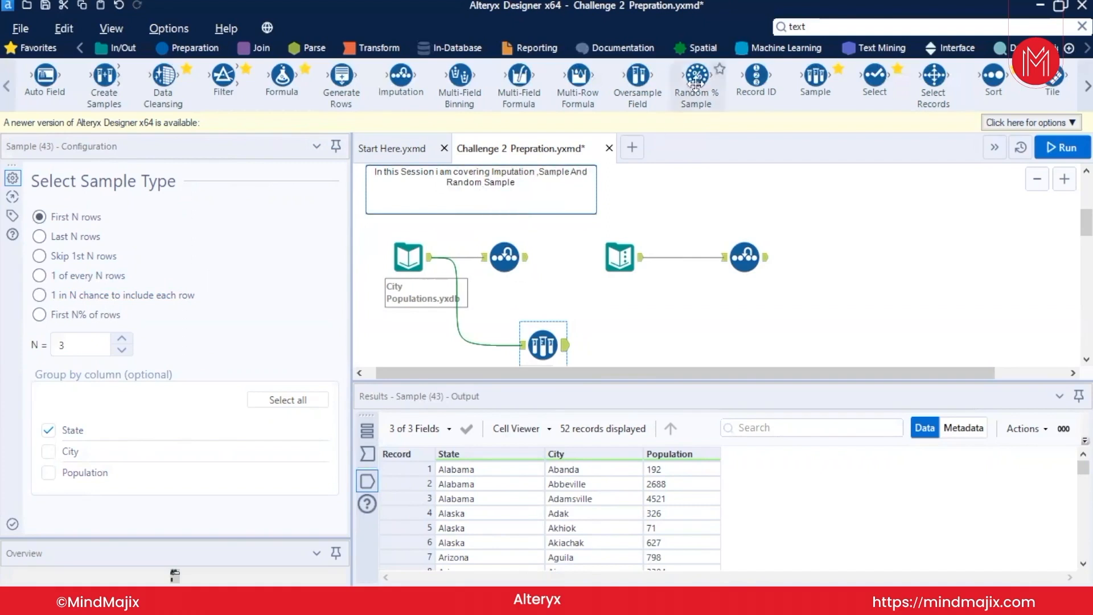
Step: Add a Random % Sample tool to the canvas and connect it to the City Populations input instead of the text input
drag(698, 80, 726, 316)
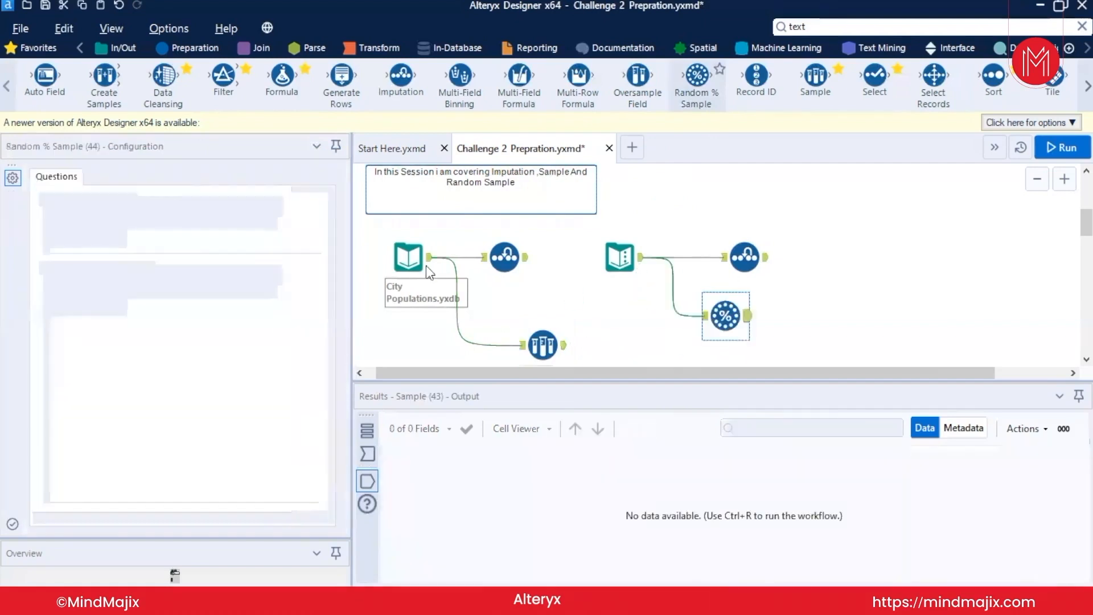
drag(427, 265, 730, 327)
click(672, 291)
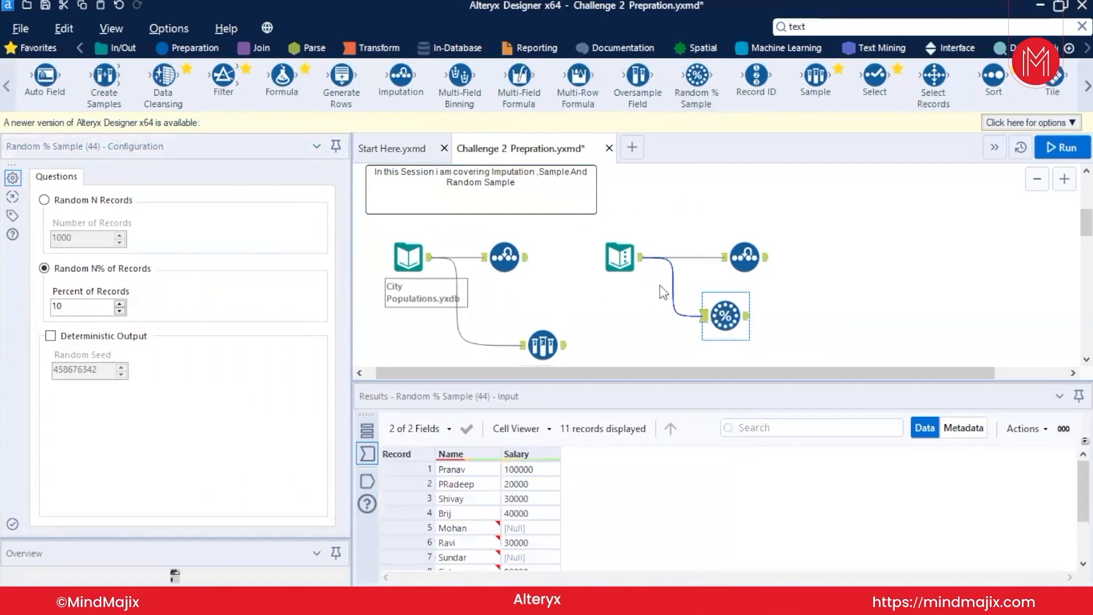
key(Delete)
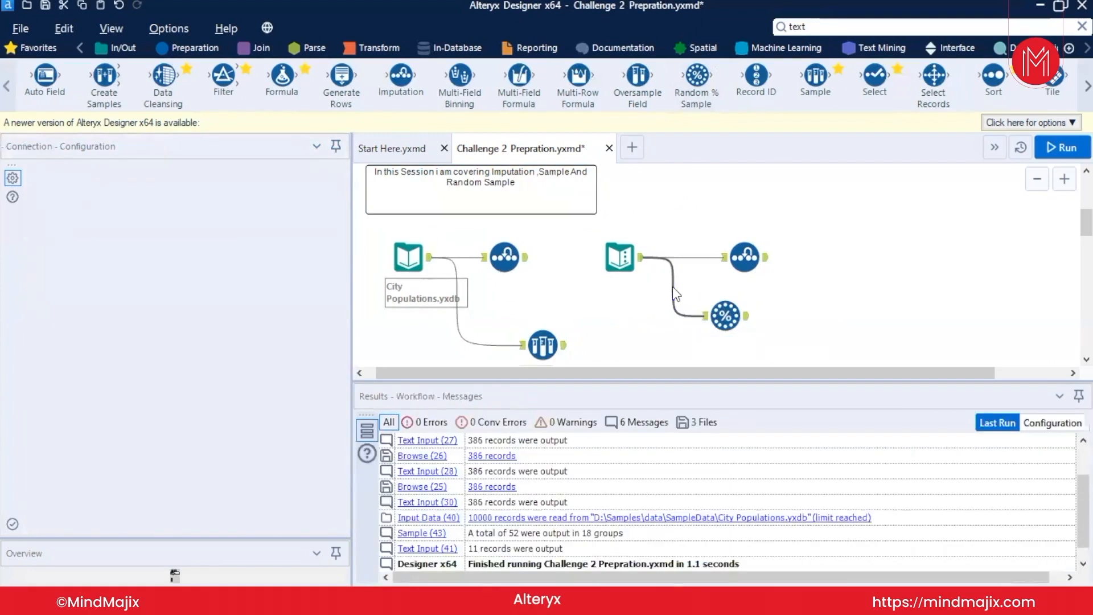
drag(430, 257, 546, 297)
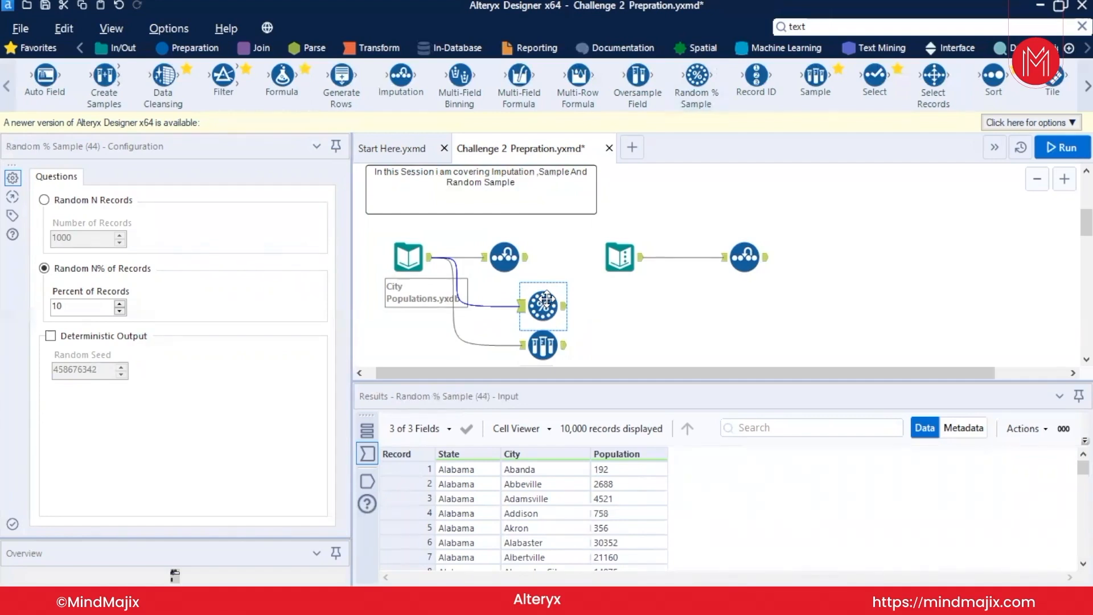
Step: Set the Random % Sample tool to Random N Records with 1000 records, run the workflow and view the output
click(43, 200)
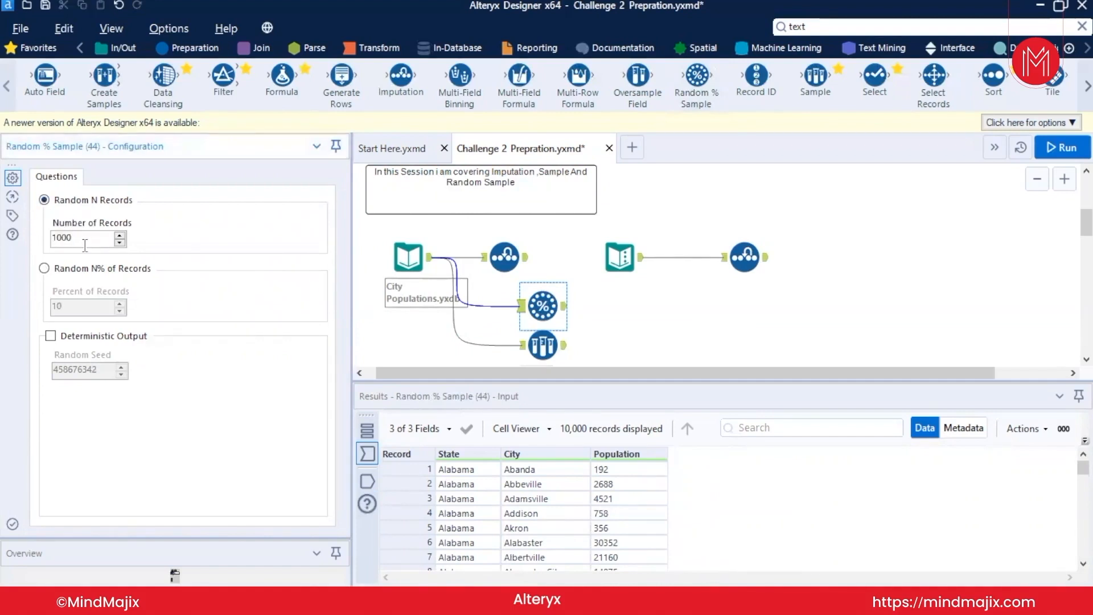
key(ctrl+r)
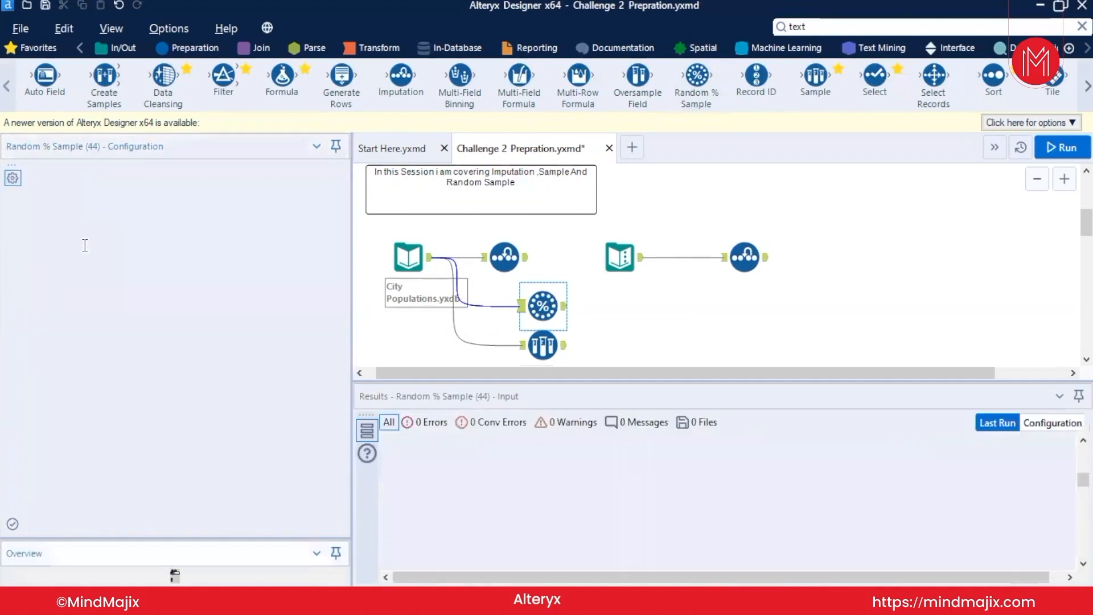
click(563, 305)
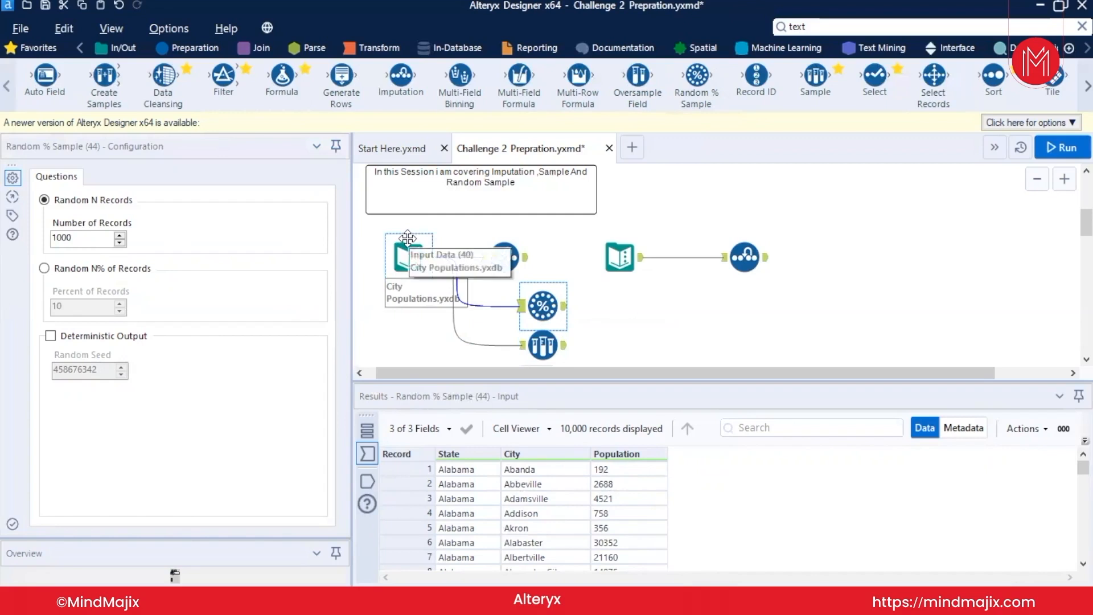
key(ctrl+r)
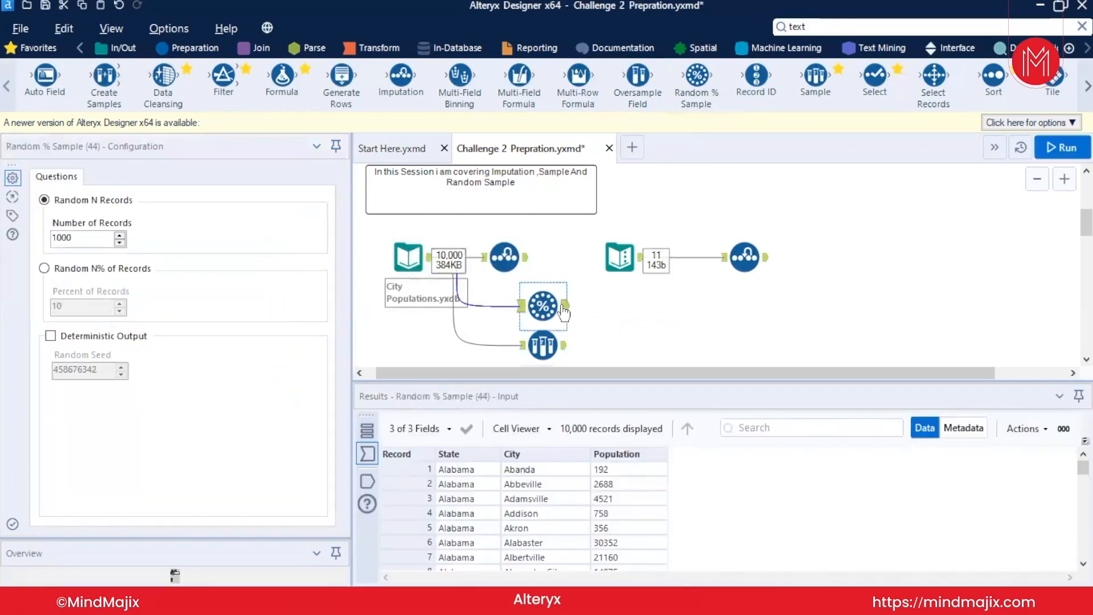
click(563, 311)
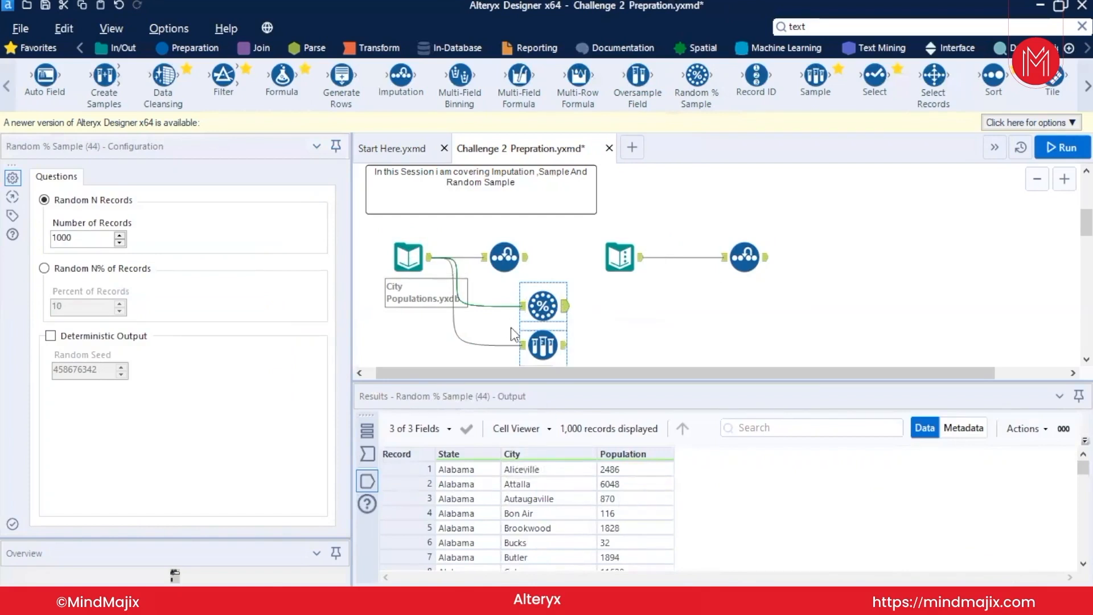
Step: Rerun the workflow to compare the random sample and move the Random % Sample tool away from the Sample tool
key(ctrl+r)
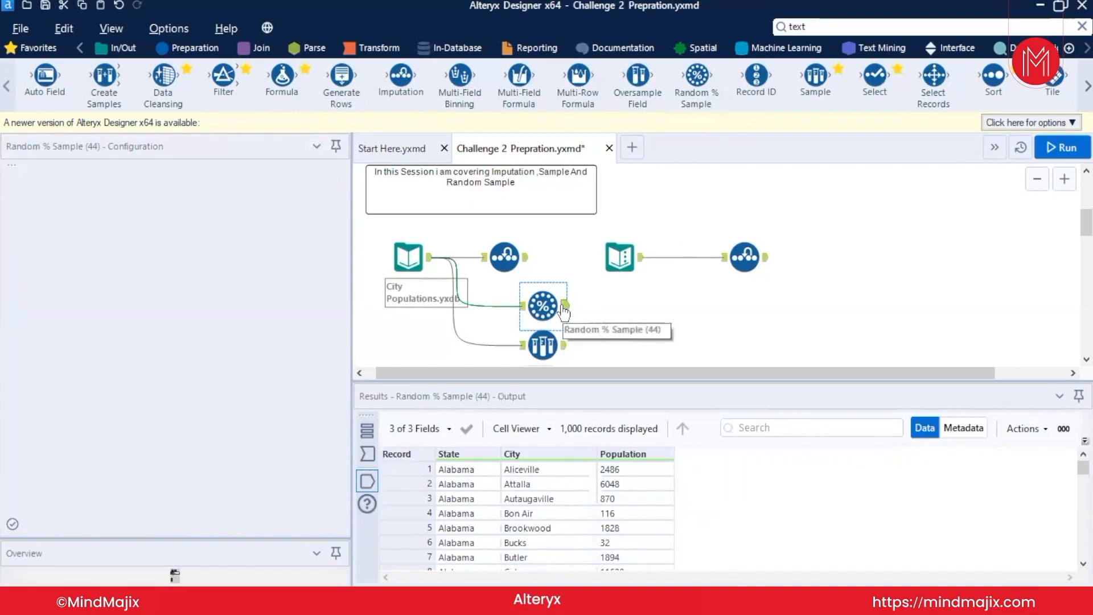
click(565, 307)
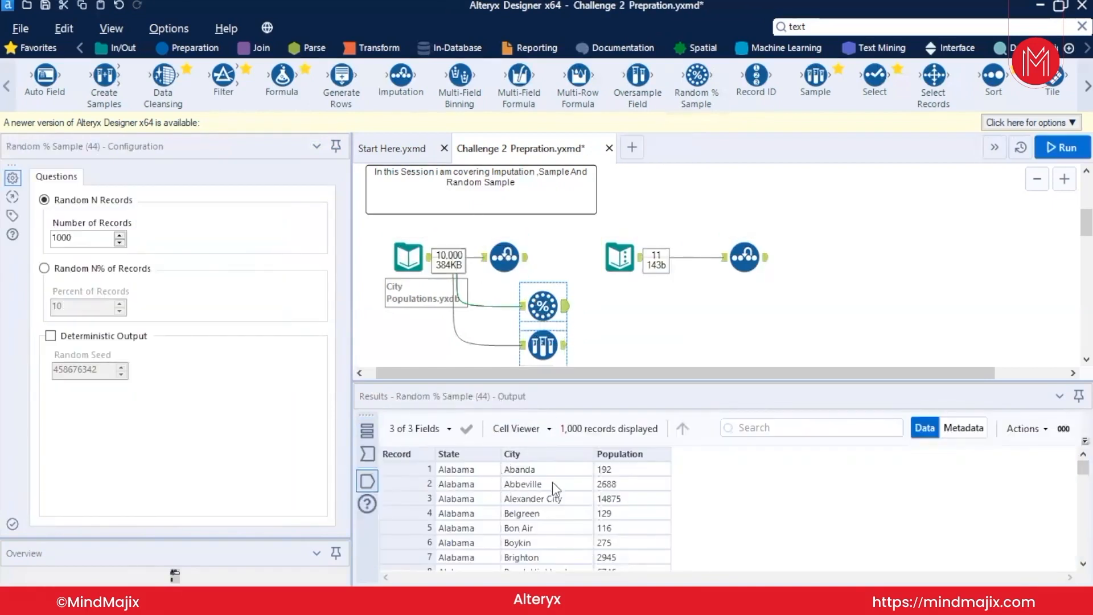
click(539, 326)
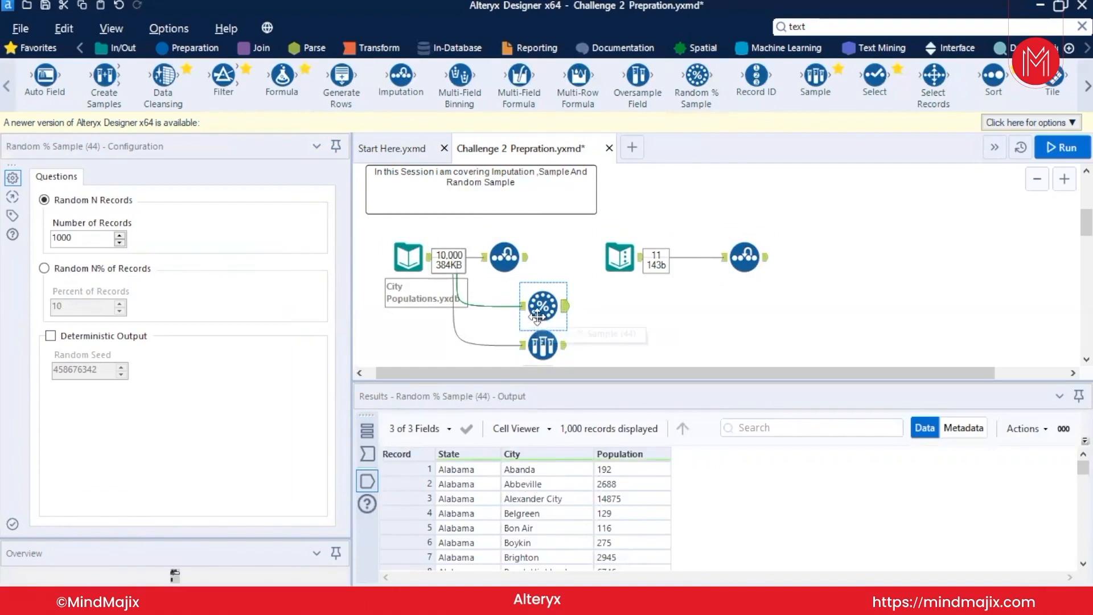
drag(539, 326, 679, 335)
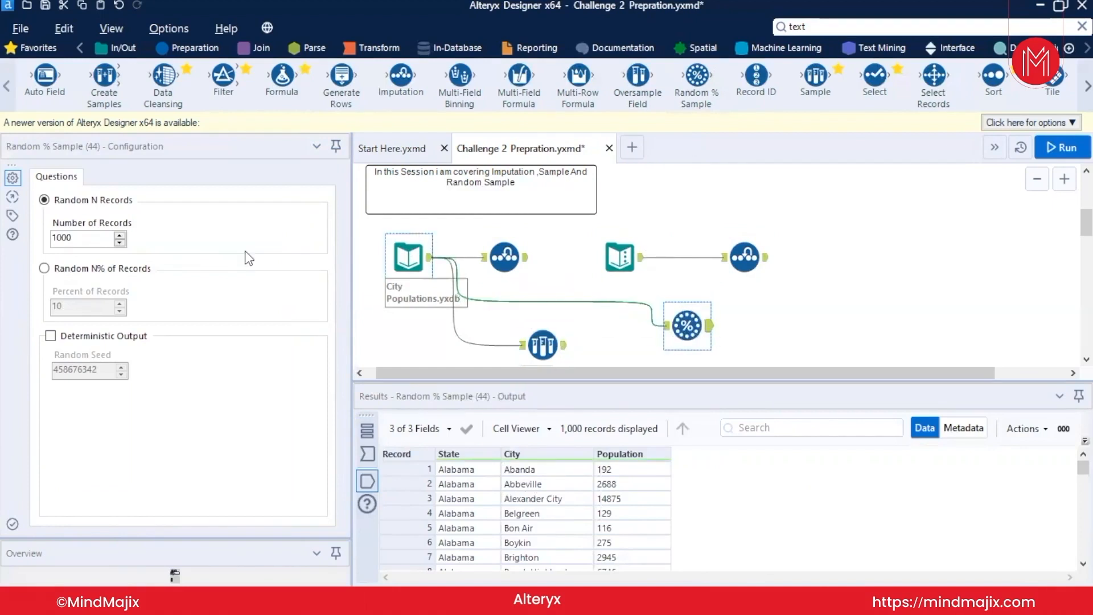
Step: Set the Random % Sample tool to Random N% of Records at 5 percent, run the workflow and view the output
click(44, 268)
click(75, 312)
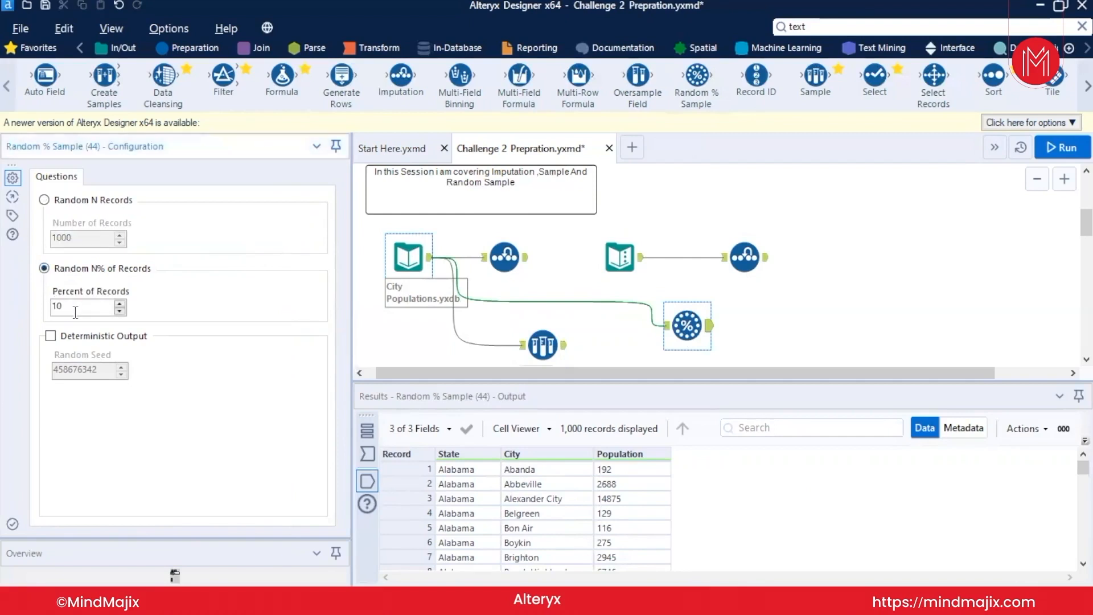
double_click(75, 310)
key(BackSpace)
text(5)
click(682, 216)
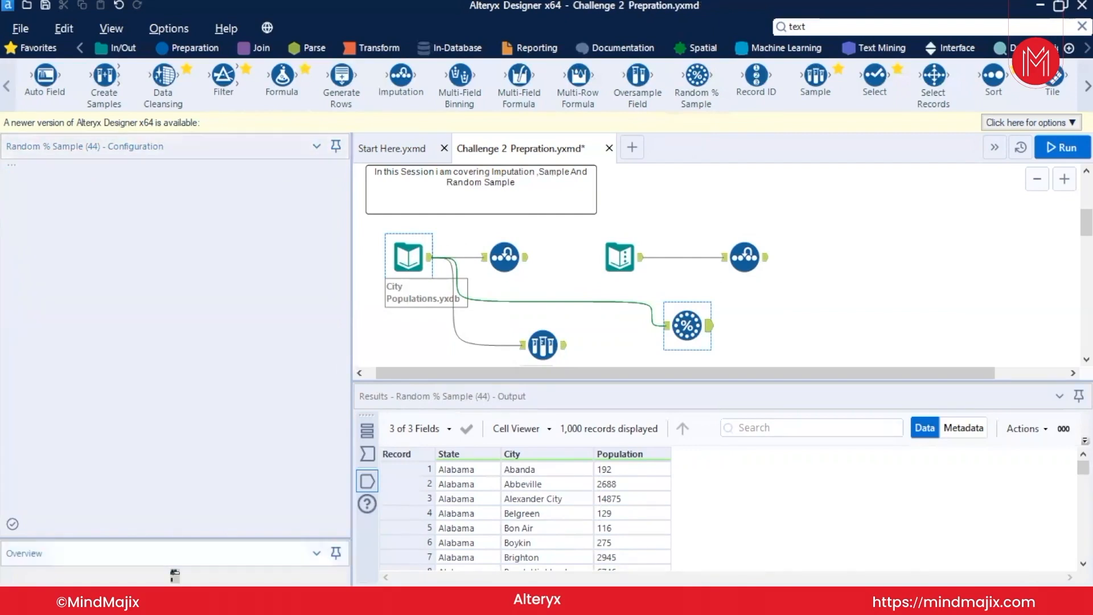
key(ctrl+r)
click(708, 329)
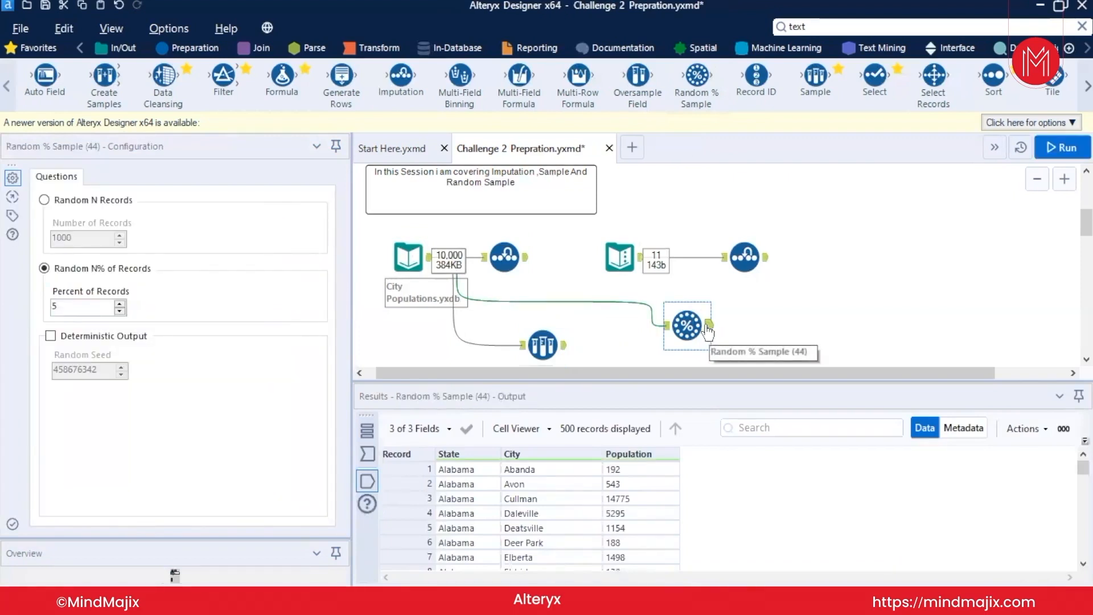
Step: Enable Deterministic Output with a random seed of 50000 and run the workflow
click(51, 337)
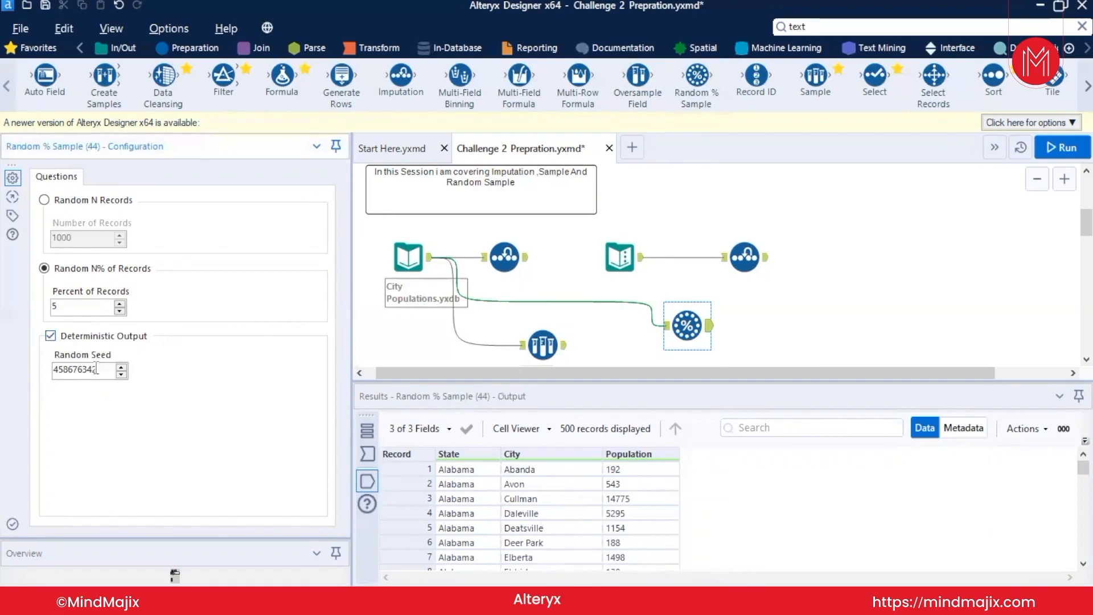
drag(111, 377, 19, 370)
text(50000)
key(ctrl+r)
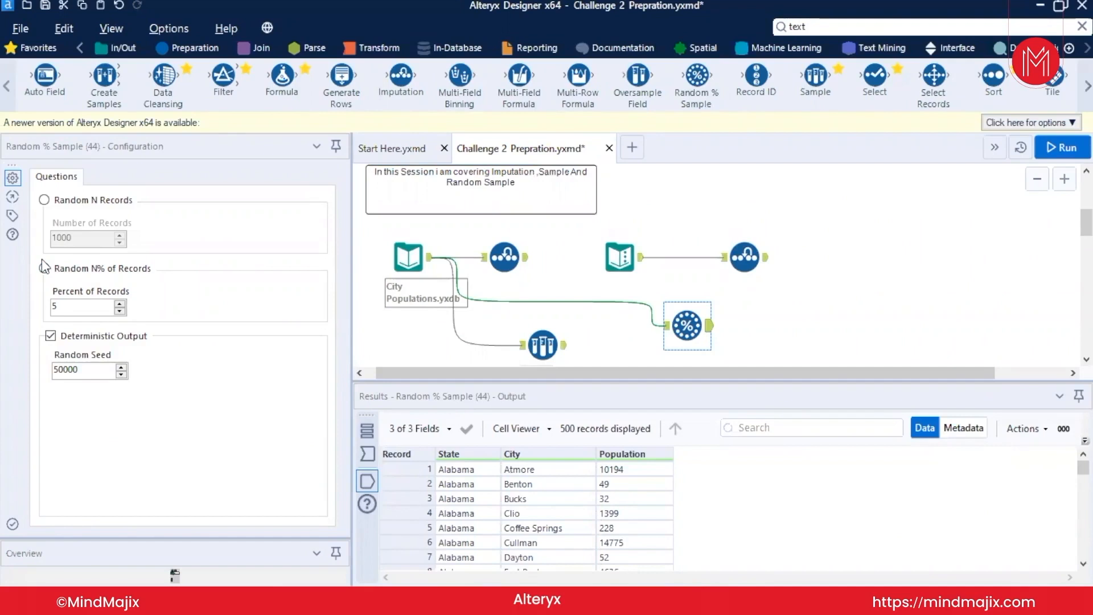
Step: Rerun the workflow twice and check whether the Random % Sample output repeats the same records
key(ctrl+r)
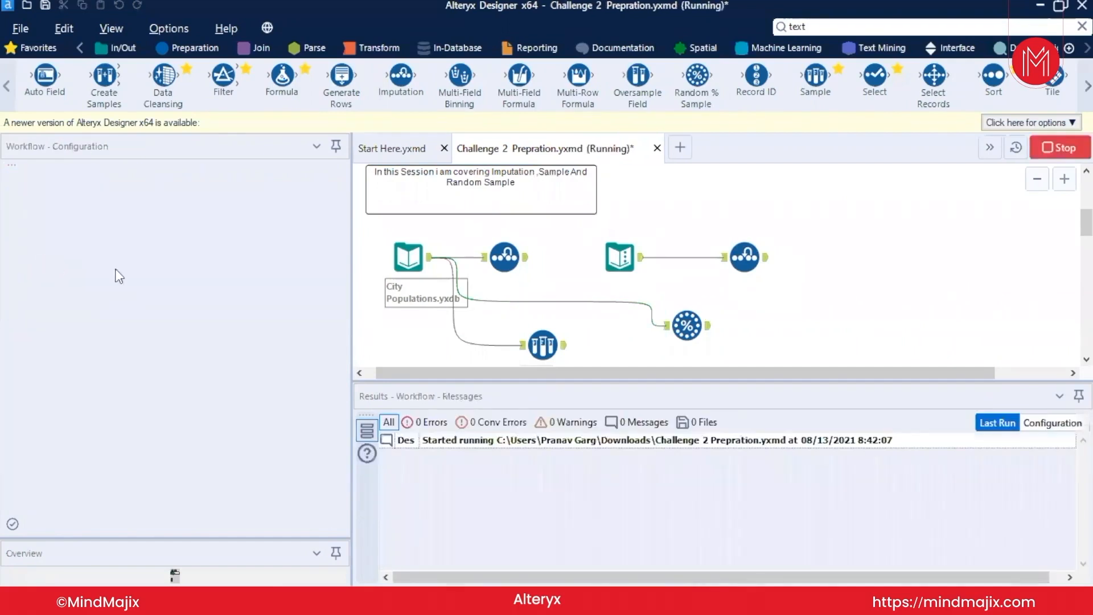
click(700, 333)
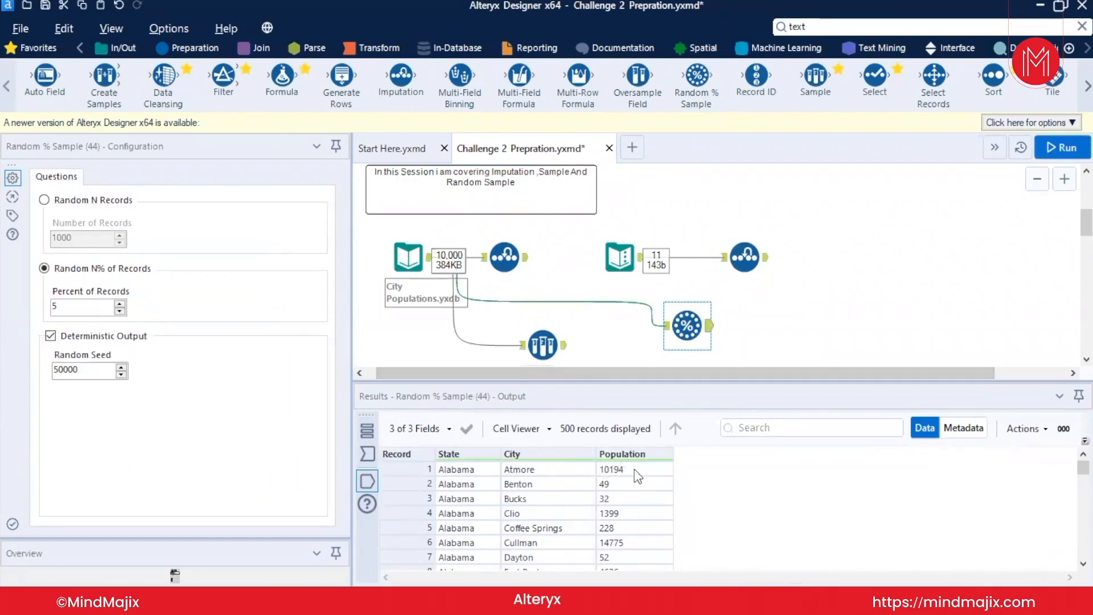
key(ctrl+r)
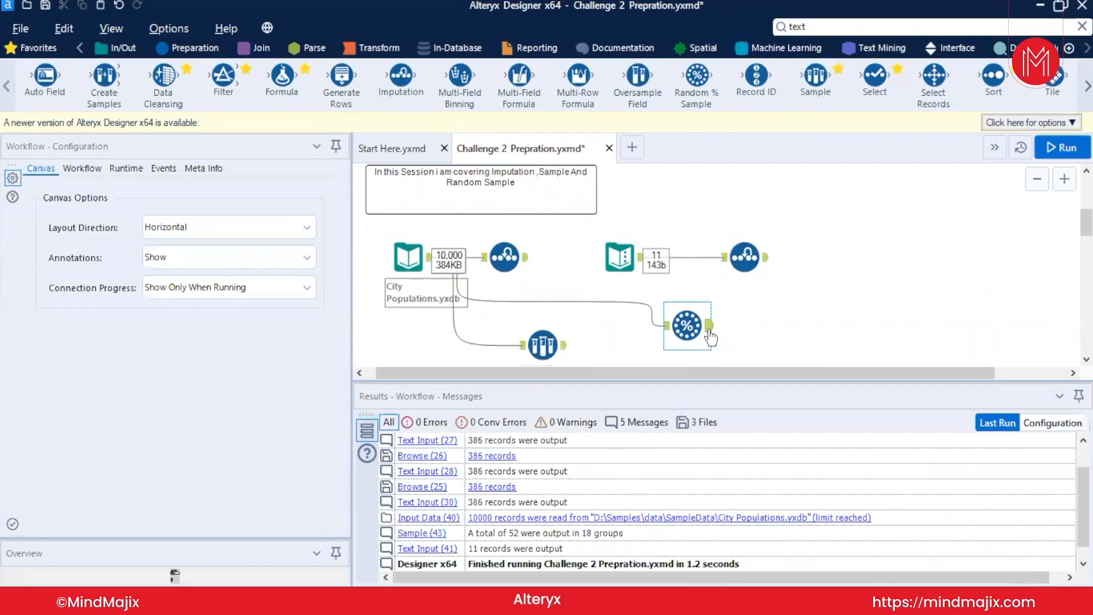
click(708, 332)
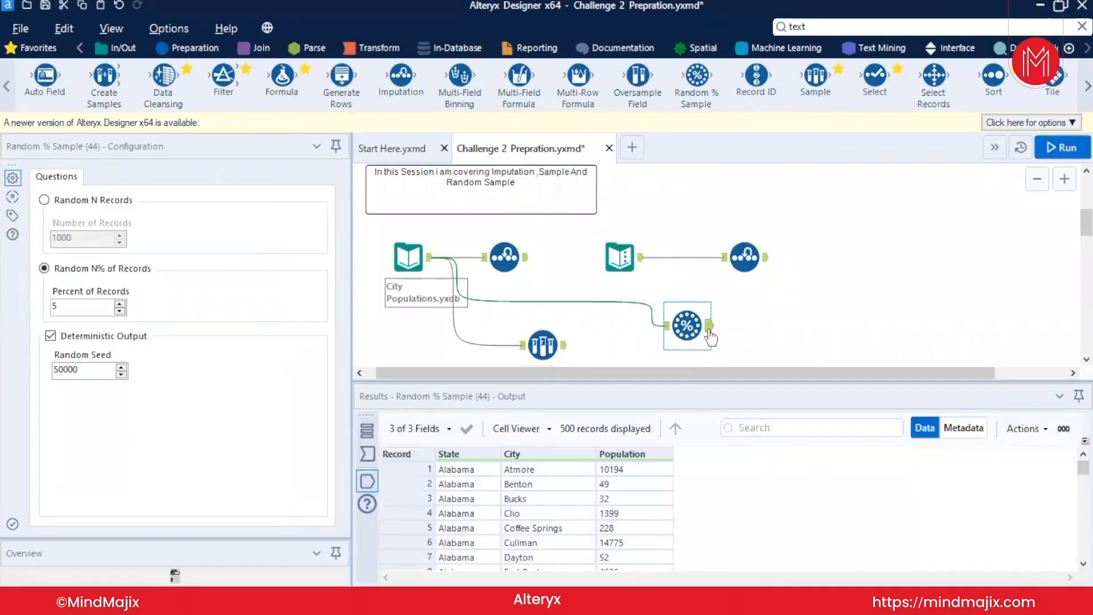